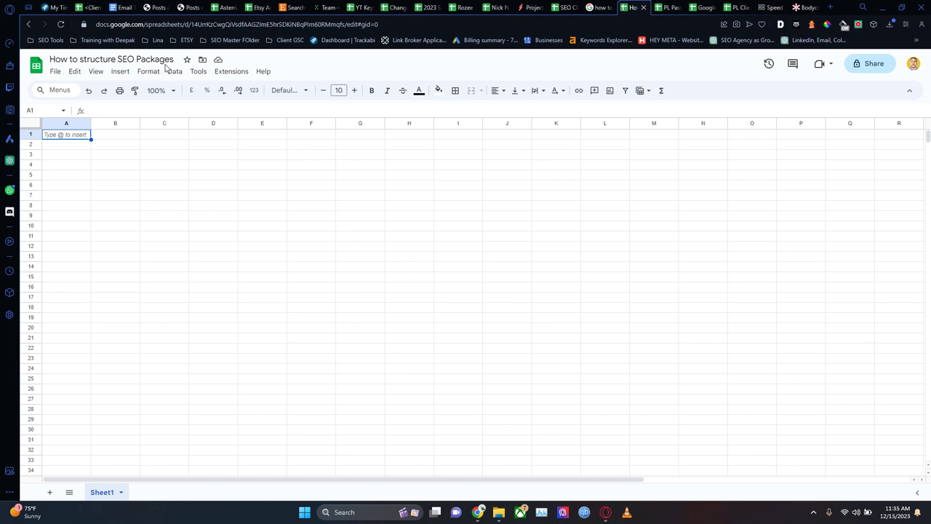
# - Enter the package headers Bronze, Silver, Gold and Platinum in cells A1 to D1
pyautogui.click(101, 138)
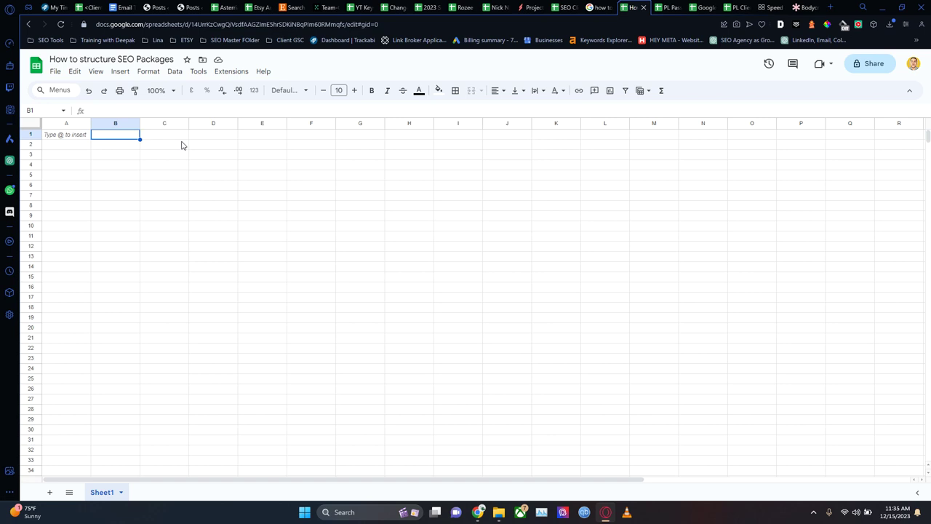
pyautogui.click(79, 138)
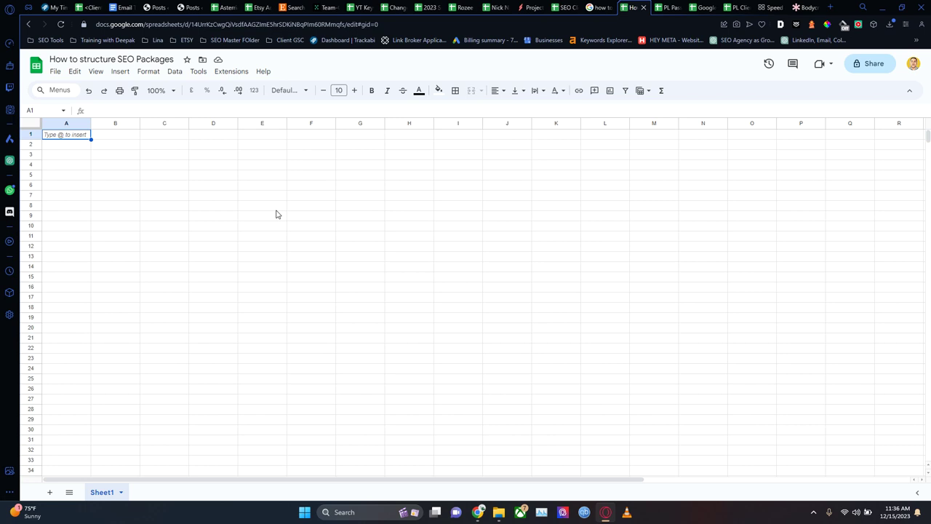
pyautogui.write('Bri')
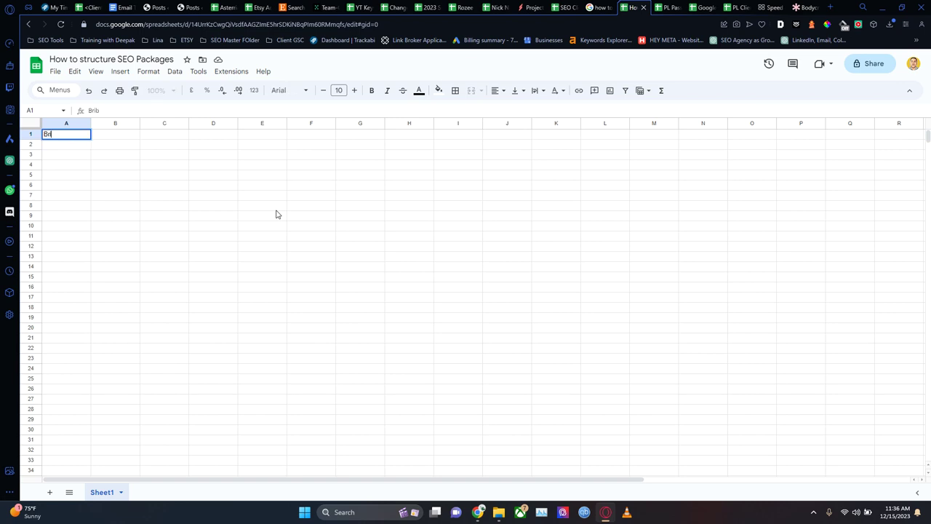
pyautogui.press('BackSpace')
pyautogui.press('BackSpace')
pyautogui.write('ronze')
pyautogui.press('Tab')
pyautogui.write('Silver')
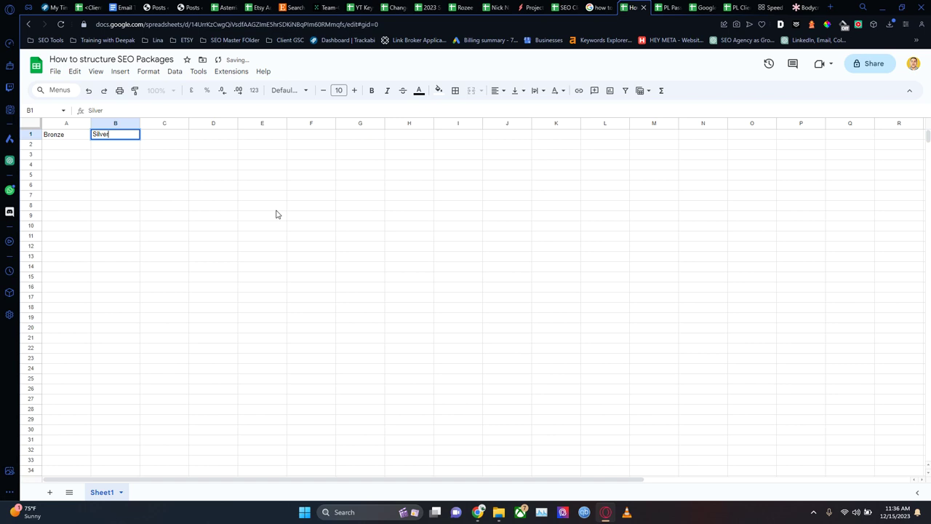
pyautogui.press('Tab')
pyautogui.write('Gold')
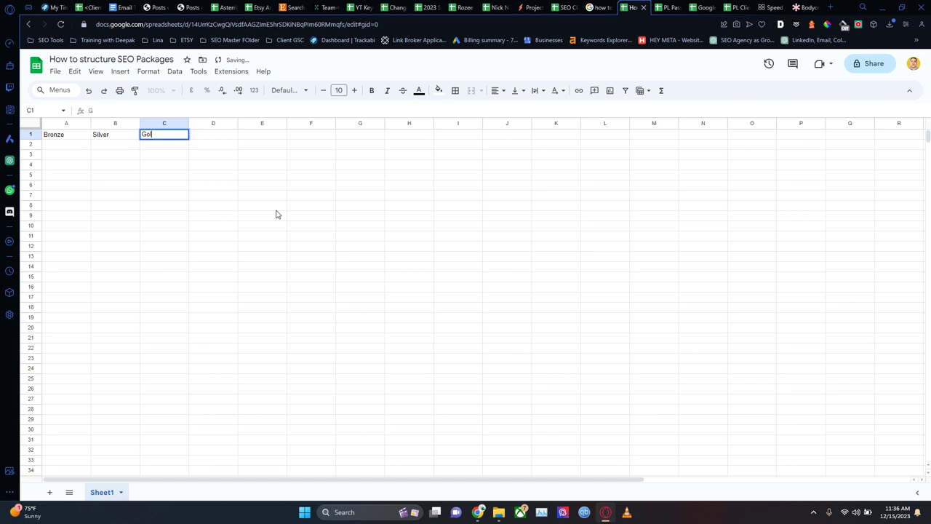
pyautogui.press('Tab')
pyautogui.write('Plat')
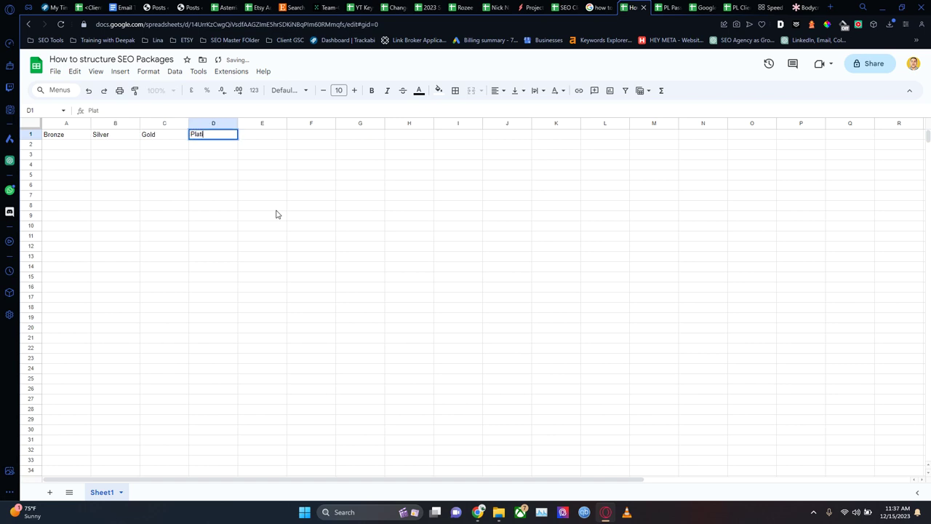
pyautogui.write('inum]')
pyautogui.press('Return')
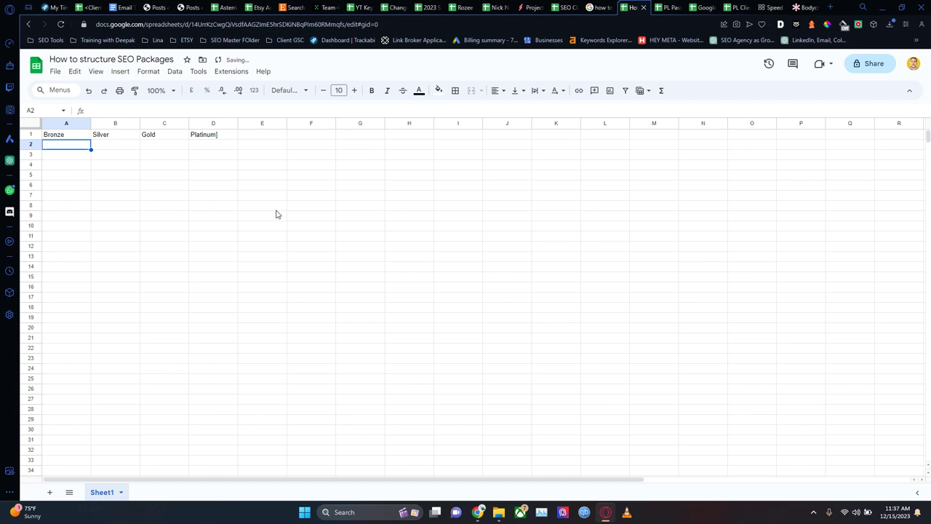
pyautogui.doubleClick(233, 135)
pyautogui.press('BackSpace')
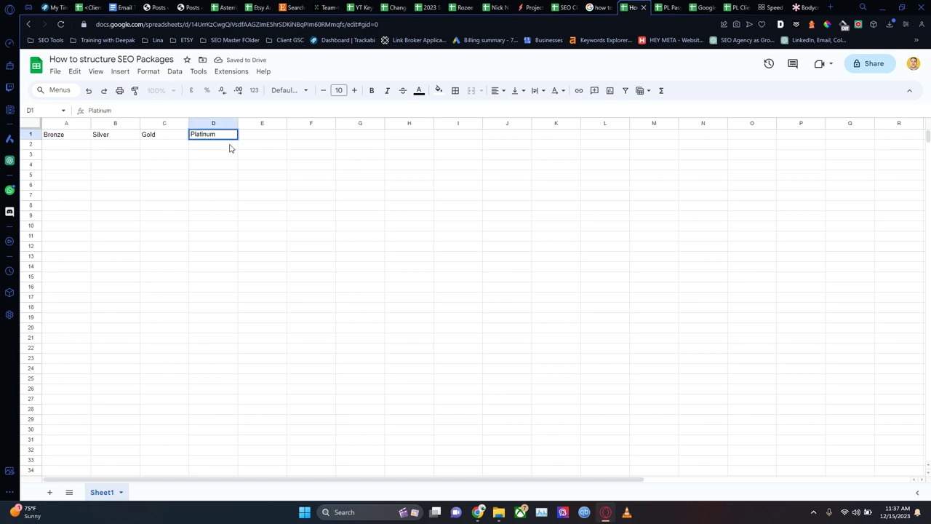
pyautogui.press('Return')
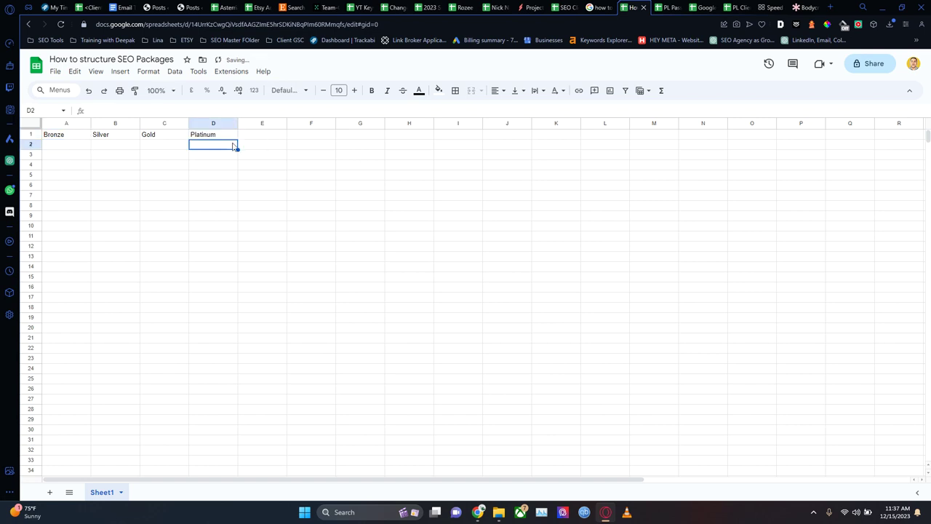
# - Format the header row with font size 12, bold text and centred horizontal alignment
pyautogui.click(31, 135)
pyautogui.click(354, 90)
pyautogui.click(354, 91)
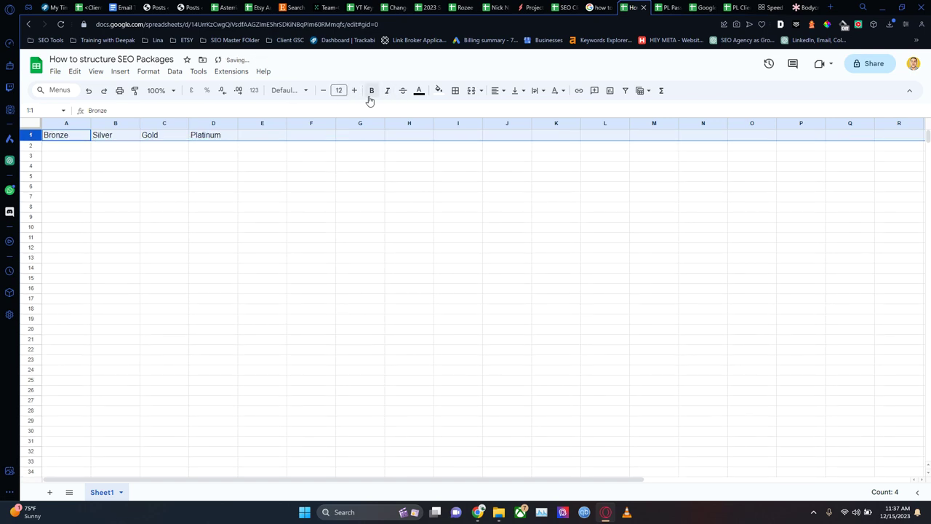
pyautogui.click(371, 91)
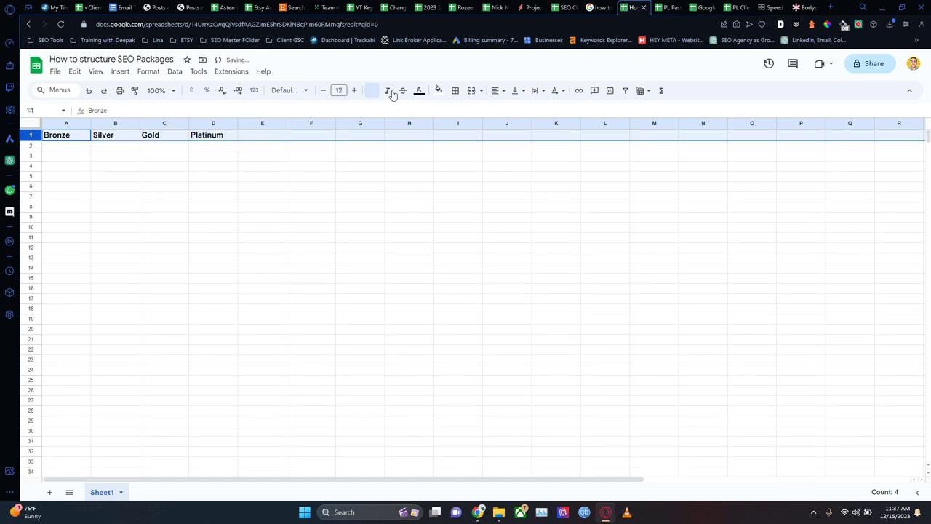
pyautogui.click(503, 92)
pyautogui.click(512, 108)
pyautogui.click(121, 228)
# - Enter "You're a low end client" in cell A2 under the Bronze header
pyautogui.click(72, 151)
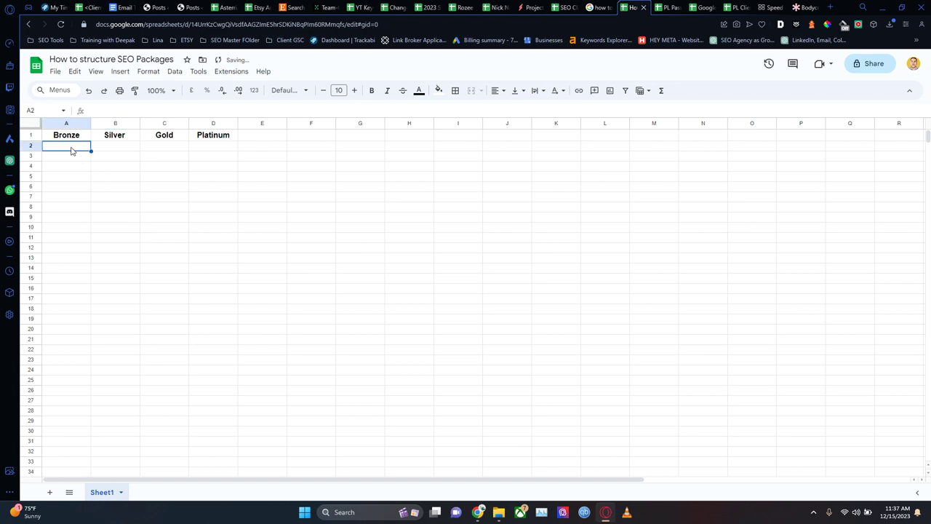
pyautogui.write("You're a lo")
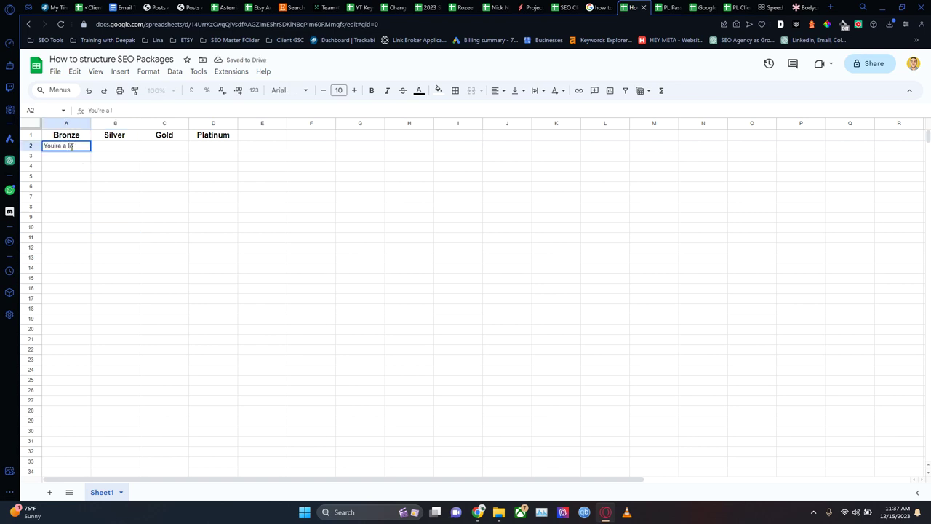
pyautogui.write('w end client')
pyautogui.press('Return')
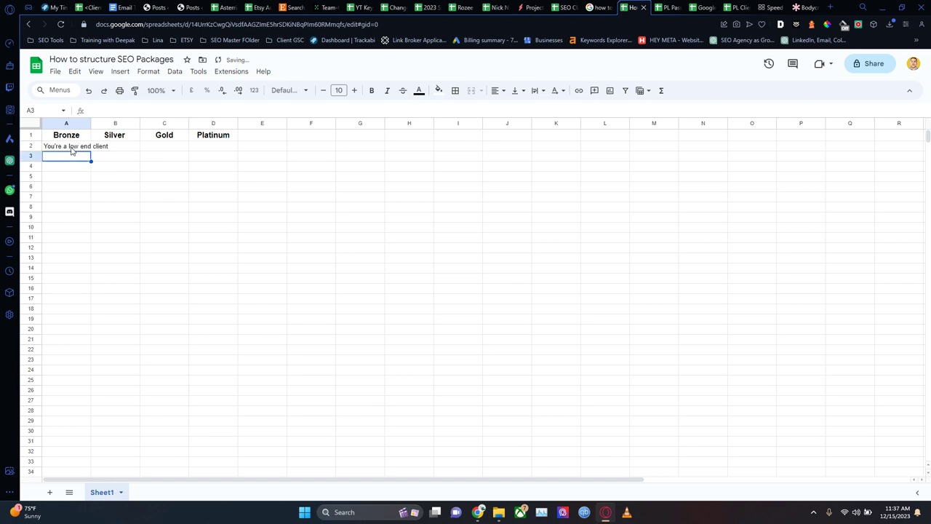
# - Wrap the text in columns A to D and centre it both horizontally and vertically
pyautogui.moveTo(64, 123); pyautogui.dragTo(213, 123)
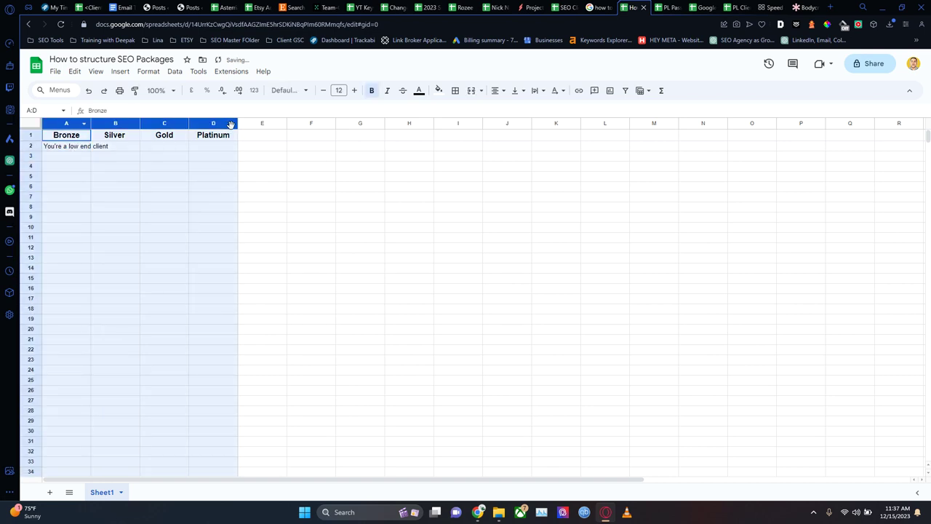
pyautogui.click(535, 90)
pyautogui.click(549, 106)
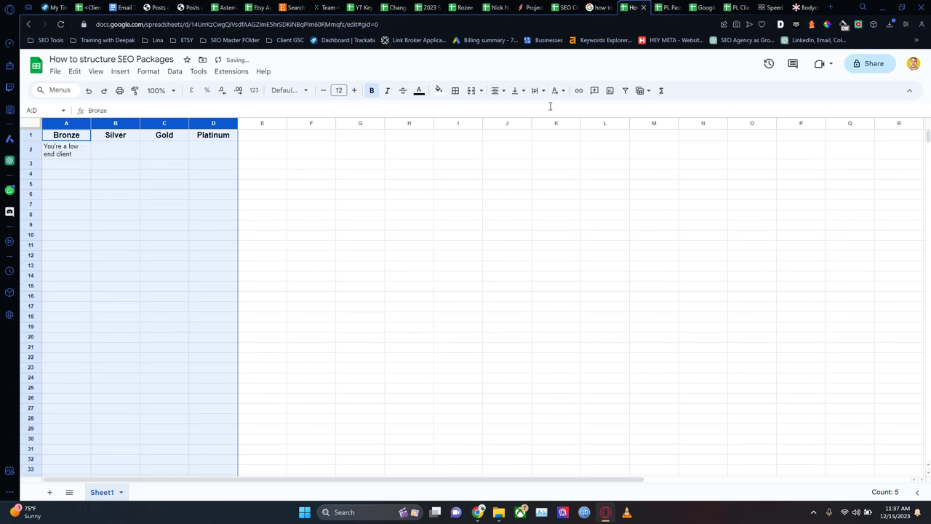
pyautogui.click(515, 90)
pyautogui.click(496, 90)
pyautogui.click(513, 108)
# - Enter "Standard" in cell B2 as the description under the Silver header
pyautogui.click(82, 156)
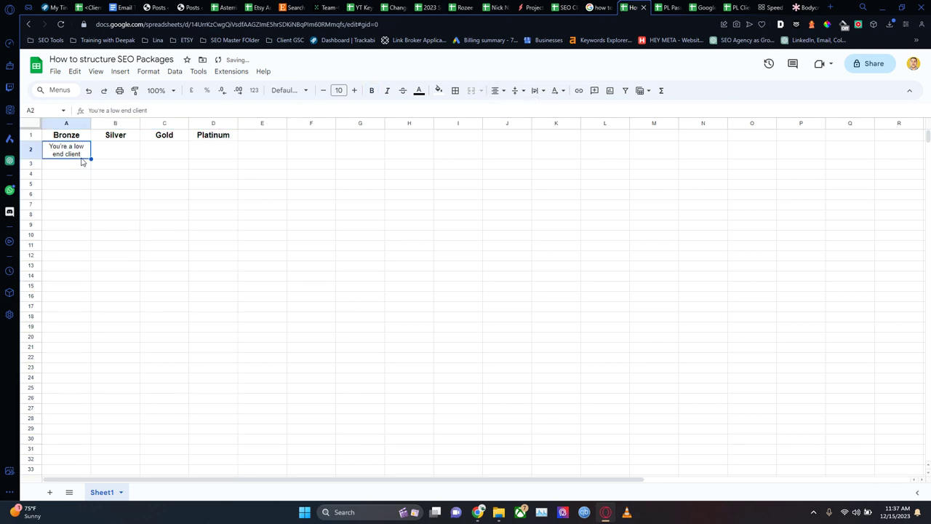
pyautogui.press('Tab')
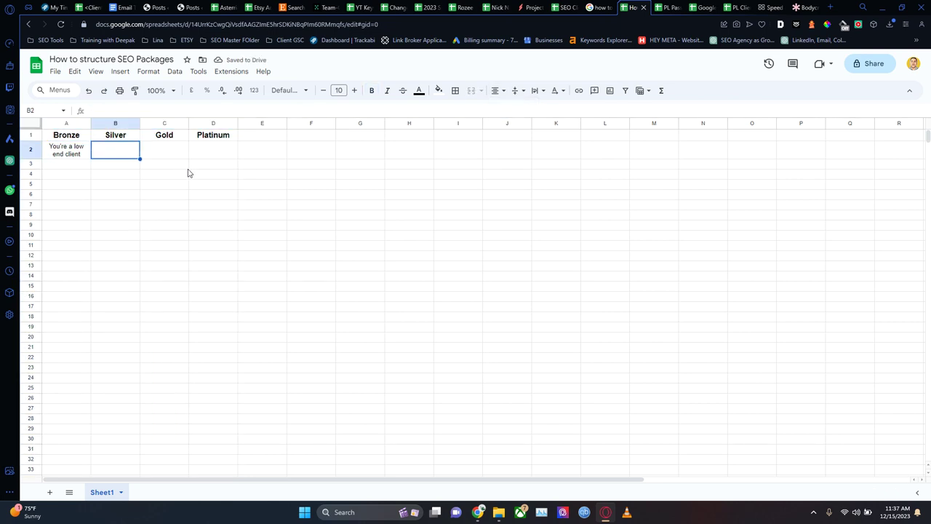
pyautogui.write('Standard')
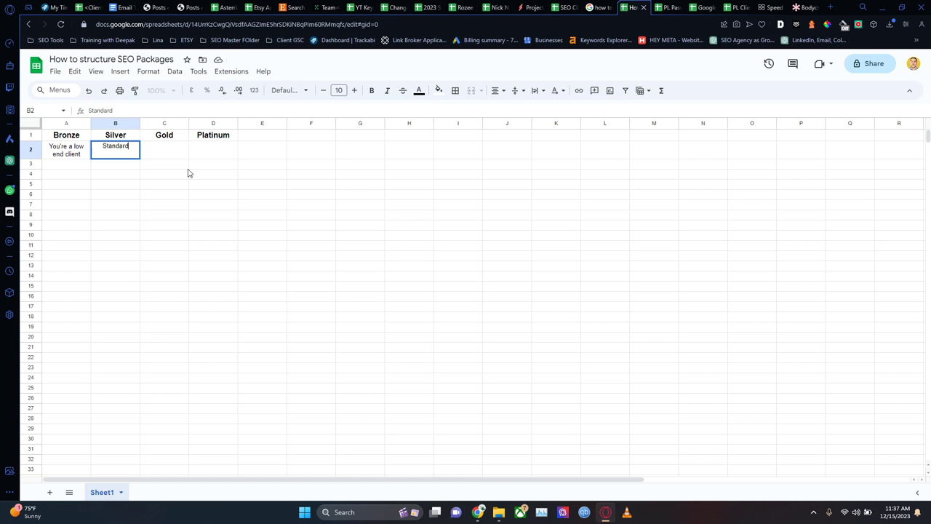
pyautogui.press('Return')
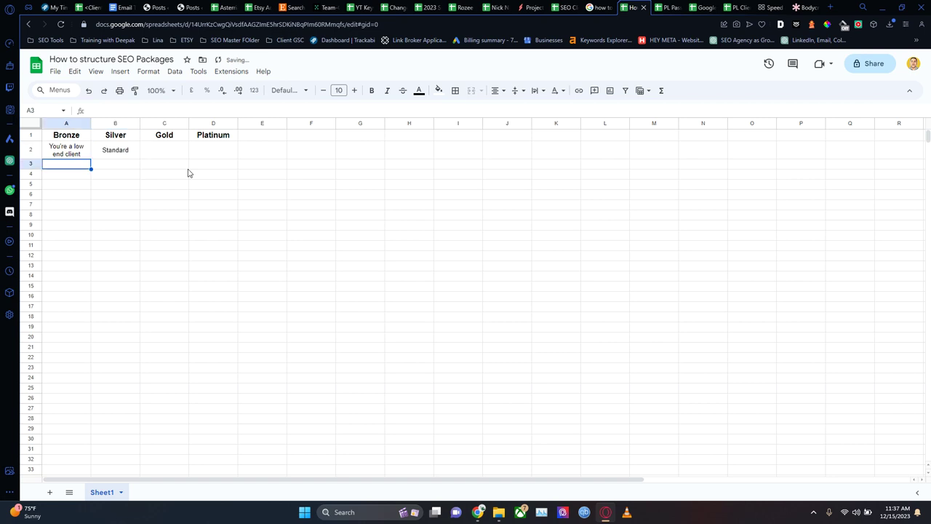
pyautogui.moveTo(135, 152); pyautogui.dragTo(135, 181)
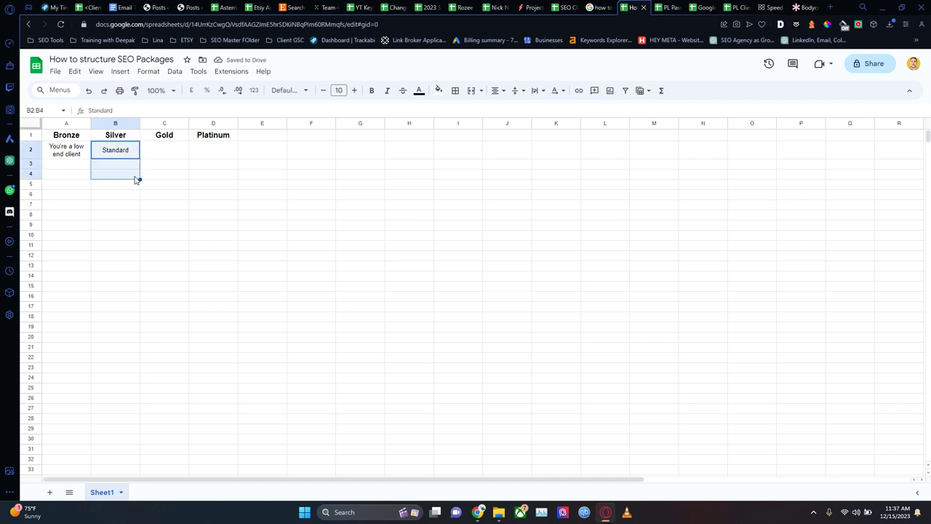
pyautogui.click(135, 153)
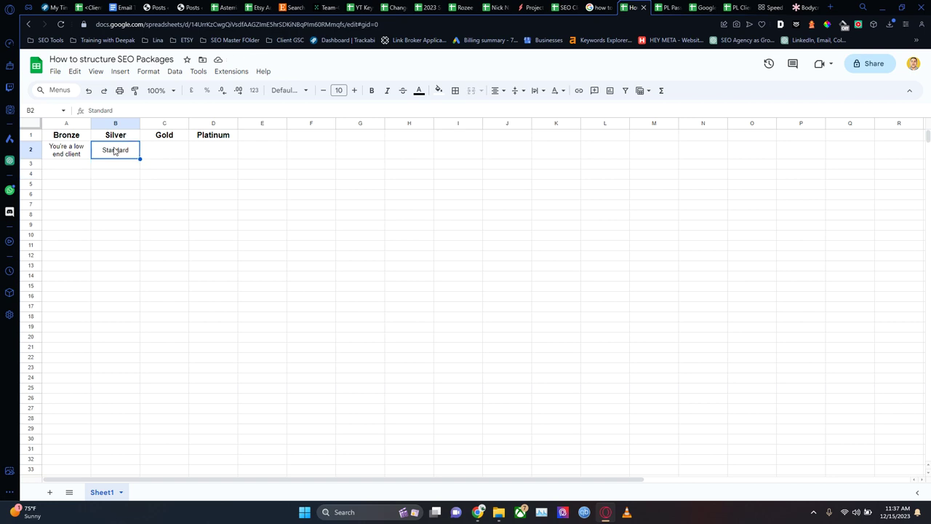
# - Enter "Priority" in cell C2 under Gold and "VIP" in cell D2 under Platinum
pyautogui.click(152, 157)
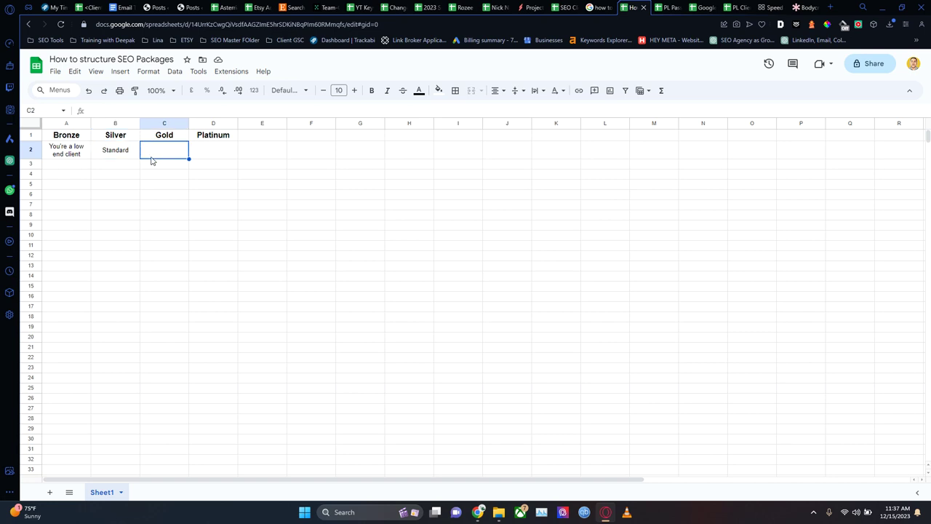
pyautogui.write('Priority')
pyautogui.press('Return')
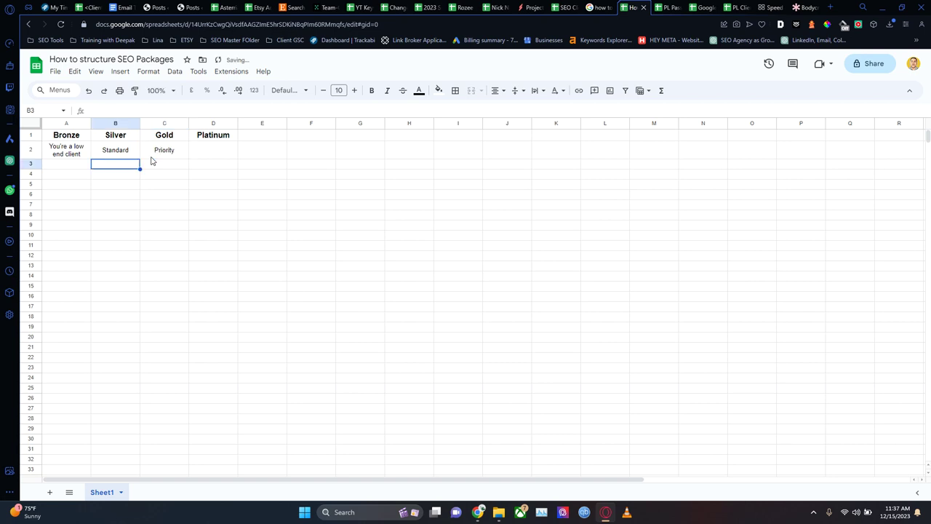
pyautogui.click(152, 157)
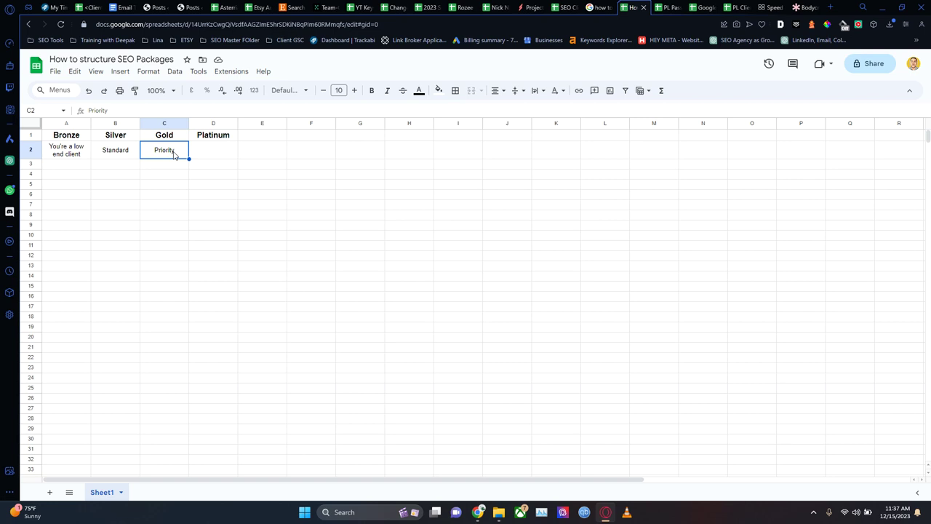
pyautogui.press('Right')
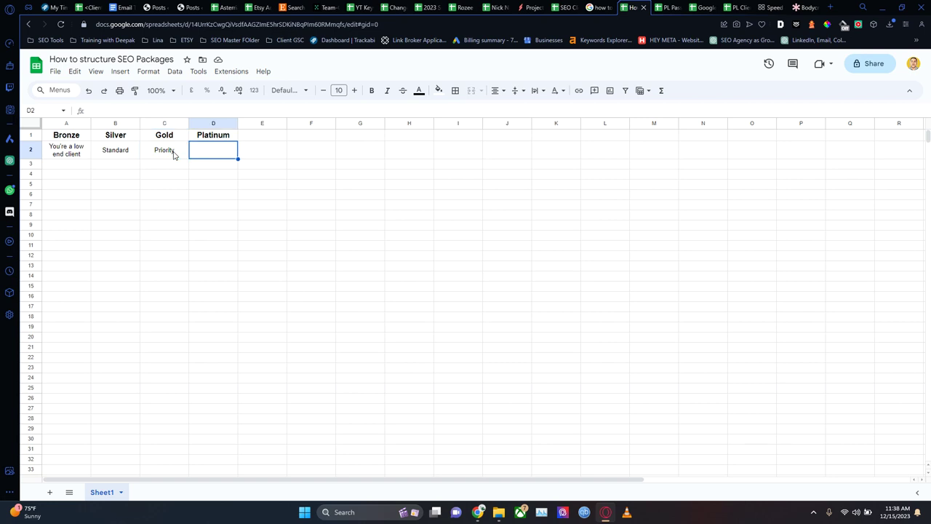
pyautogui.write('VIP')
pyautogui.press('Return')
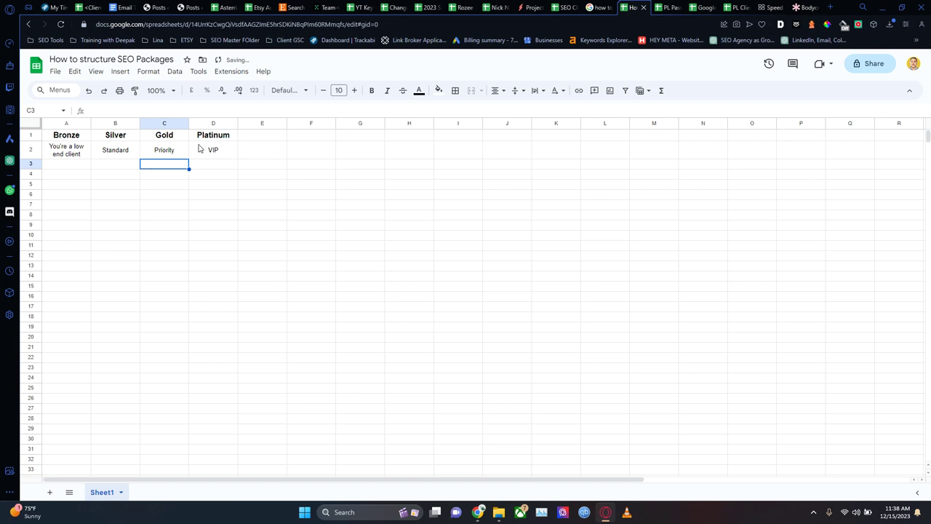
pyautogui.click(228, 155)
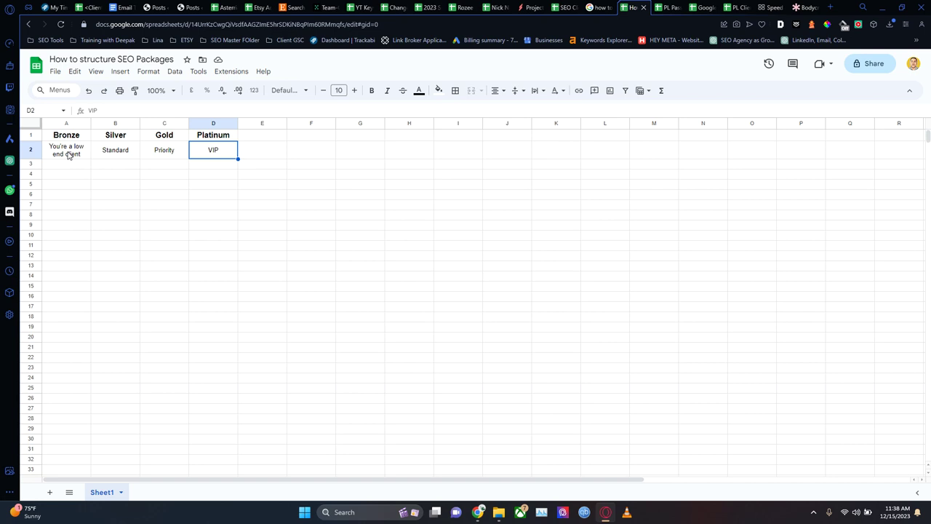
# - Fill the header cells A1 to D1 with yellow
pyautogui.moveTo(72, 134); pyautogui.dragTo(222, 134)
pyautogui.click(439, 91)
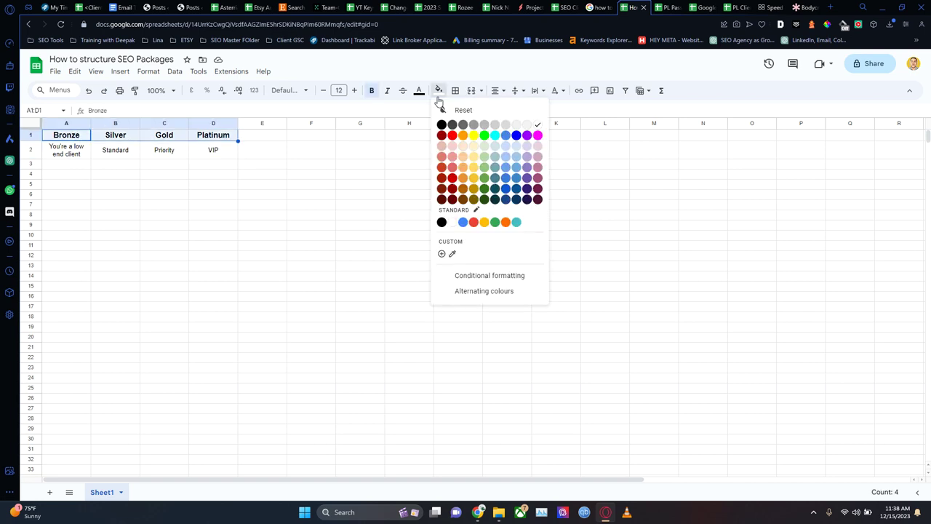
pyautogui.click(473, 136)
pyautogui.click(213, 194)
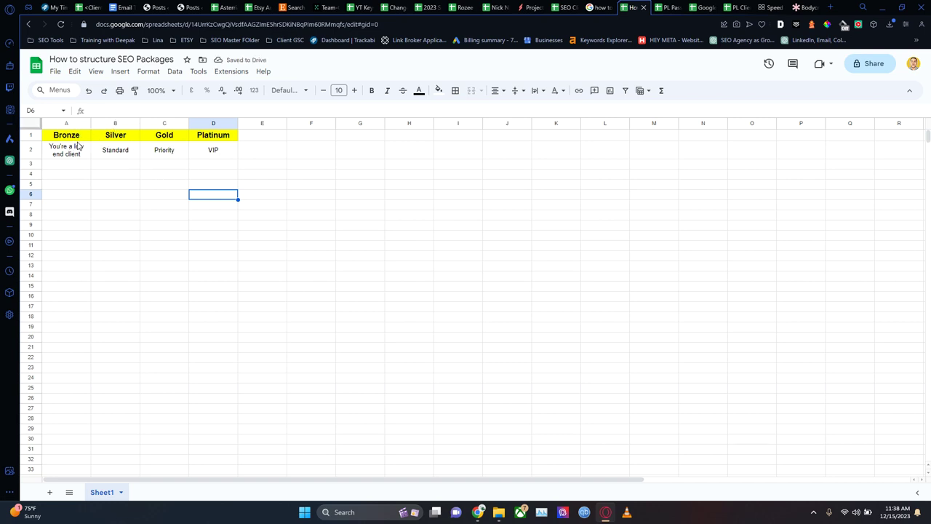
# - Enter "Priority Listings" in cell E2, beside the Platinum description
pyautogui.click(264, 158)
pyautogui.write('Priority ')
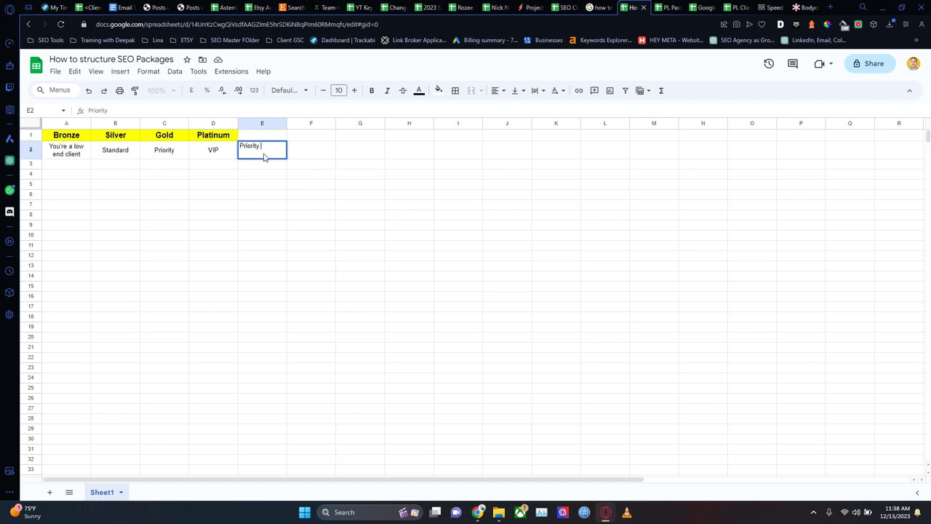
pyautogui.write('Listings')
pyautogui.press('Return')
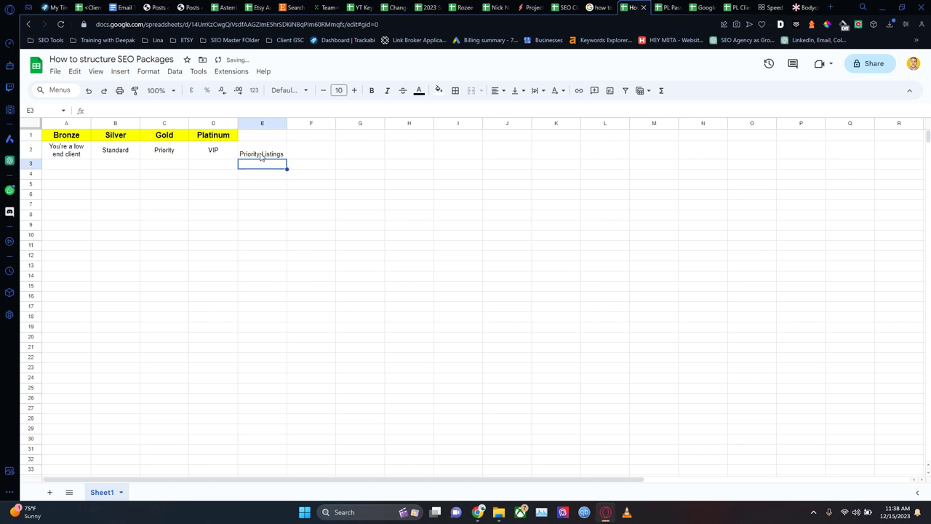
pyautogui.click(275, 152)
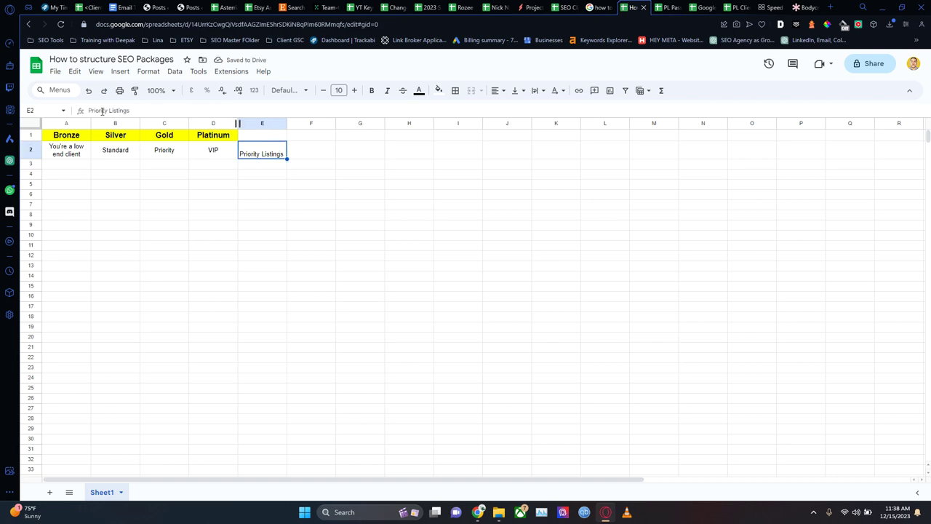
# - Format the whole sheet with middle vertical alignment, wrapped text and horizontally centred content
pyautogui.click(32, 122)
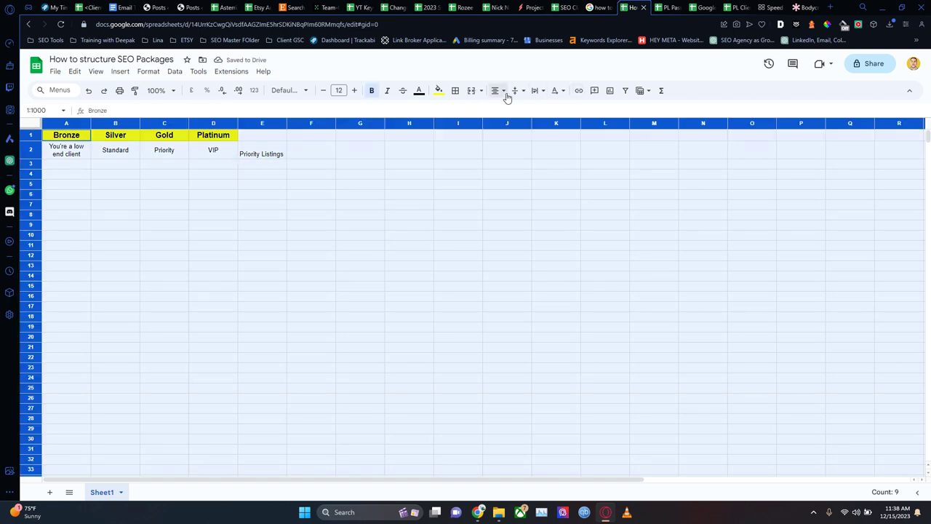
pyautogui.click(515, 91)
pyautogui.click(530, 109)
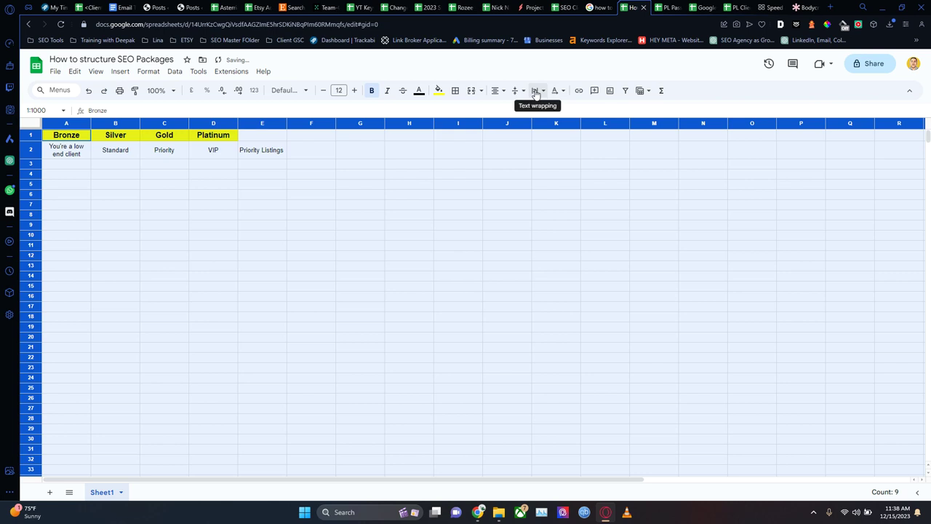
pyautogui.click(536, 91)
pyautogui.click(553, 110)
pyautogui.click(497, 90)
pyautogui.click(514, 109)
pyautogui.click(309, 174)
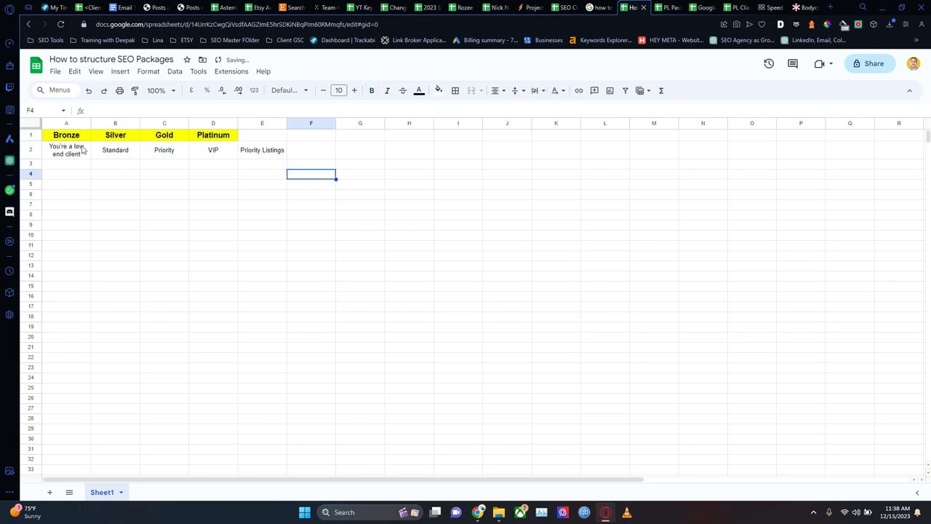
# - Review the row 2 descriptions across the Bronze, Silver, Gold and Platinum tiers and the Priority Listings label
pyautogui.click(222, 159)
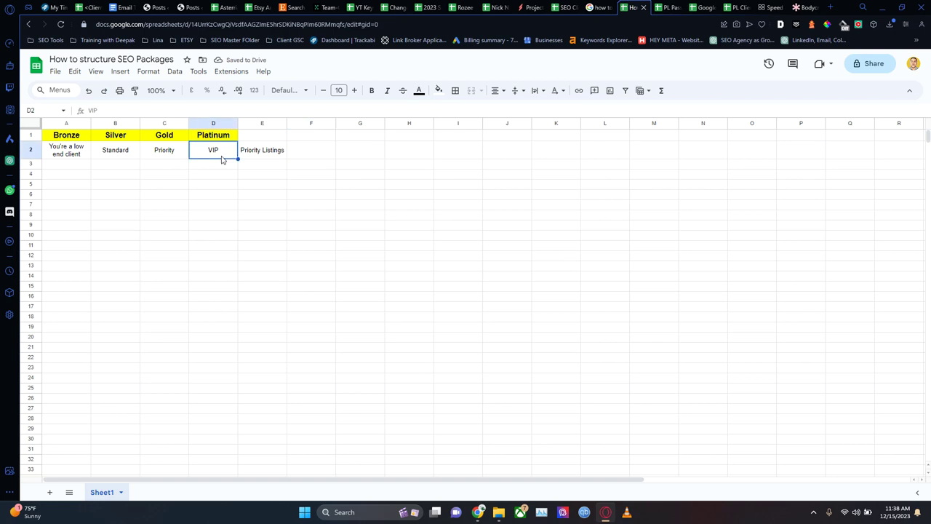
pyautogui.click(82, 154)
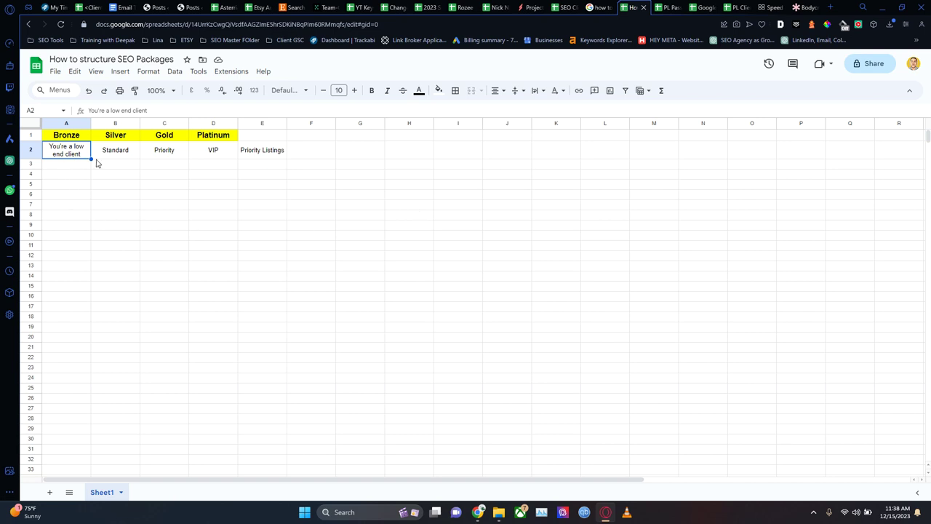
pyautogui.moveTo(110, 158); pyautogui.dragTo(245, 155)
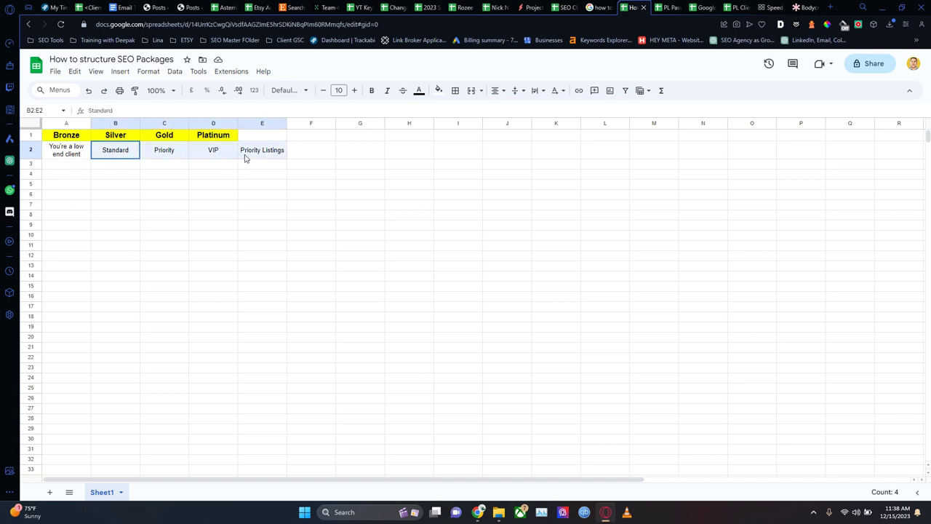
pyautogui.click(82, 157)
pyautogui.moveTo(112, 157); pyautogui.dragTo(243, 156)
pyautogui.click(69, 150)
pyautogui.moveTo(129, 156)
pyautogui.mouseDown()
pyautogui.moveTo(202, 158)
pyautogui.moveTo(138, 155)
pyautogui.mouseUp()
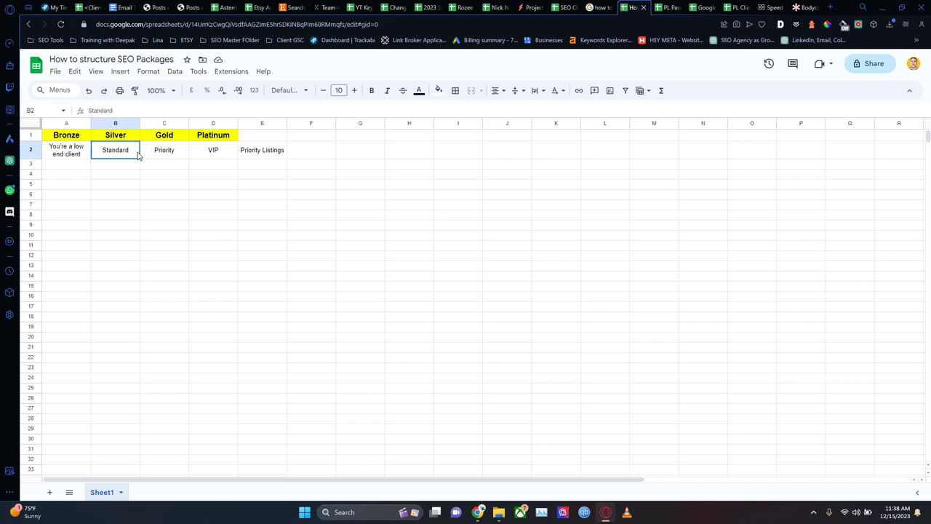
pyautogui.click(167, 149)
pyautogui.click(207, 152)
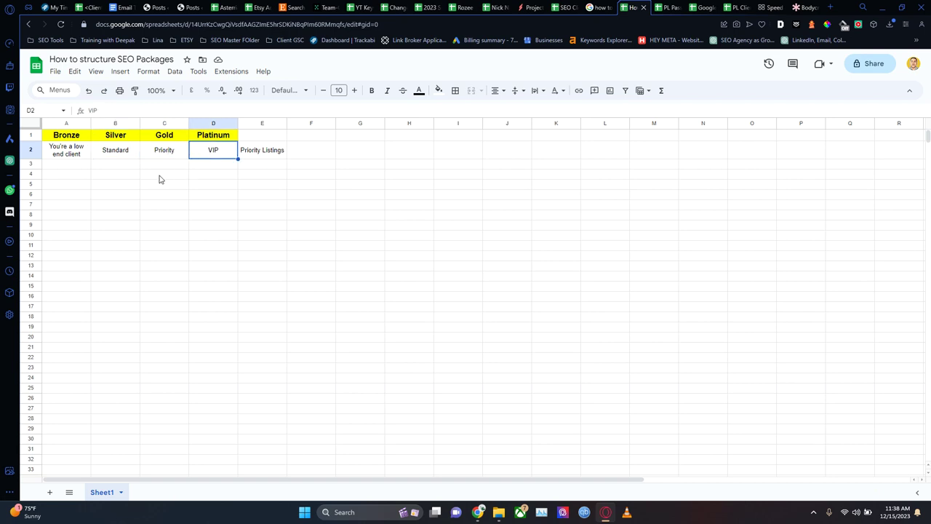
# - Enter "Money insentive" in cell A3 and move it to E3, beneath Priority Listings
pyautogui.click(78, 166)
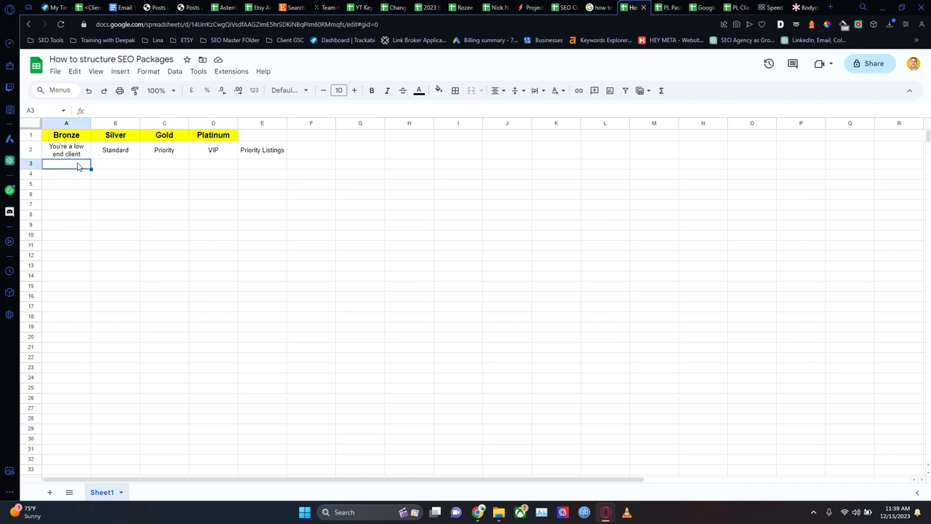
pyautogui.write('Money insentive')
pyautogui.press('Return')
pyautogui.click(78, 167)
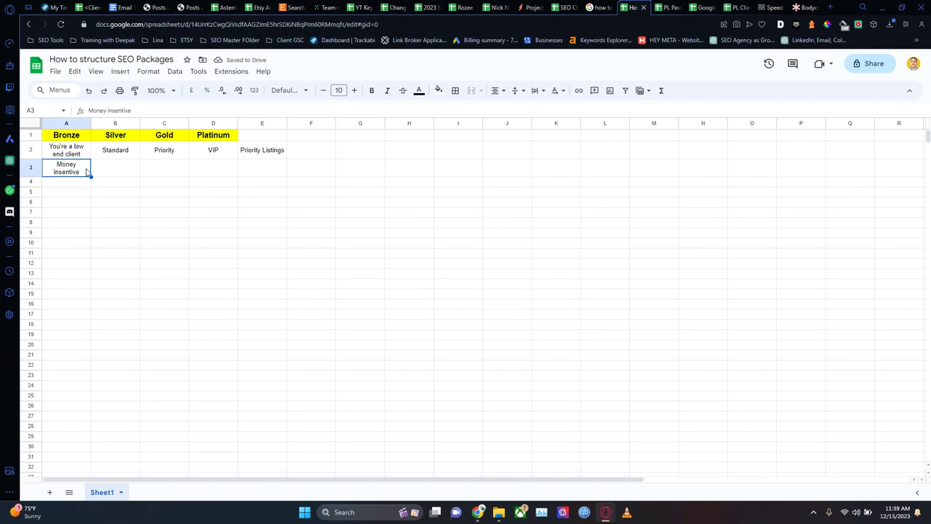
pyautogui.moveTo(82, 171); pyautogui.dragTo(264, 166)
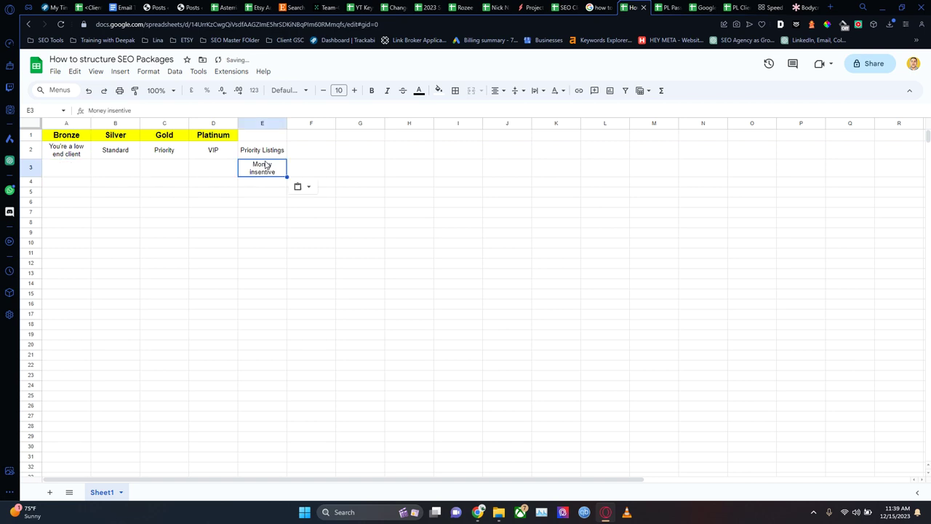
# - Enter the price $500 in cell A3 for Bronze and $800 in B3 for Silver
pyautogui.click(76, 177)
pyautogui.write('$')
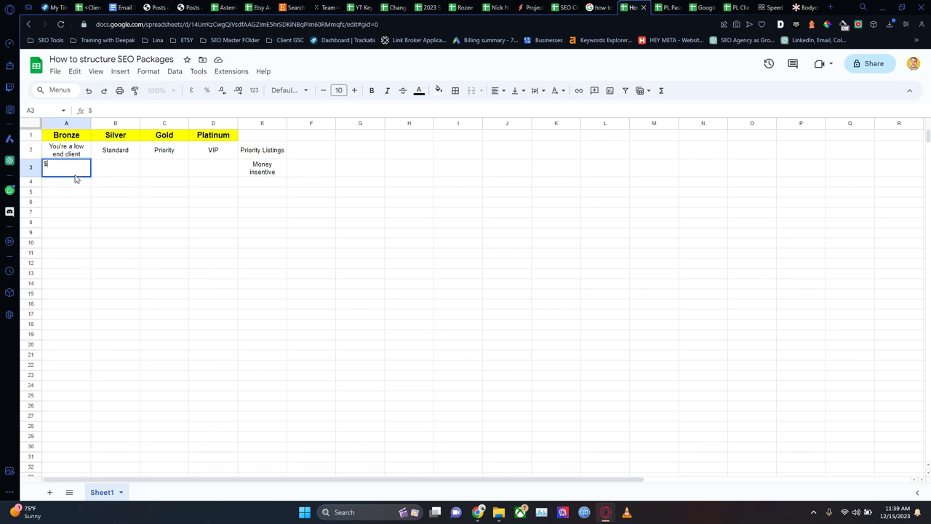
pyautogui.write('500')
pyautogui.press('Tab')
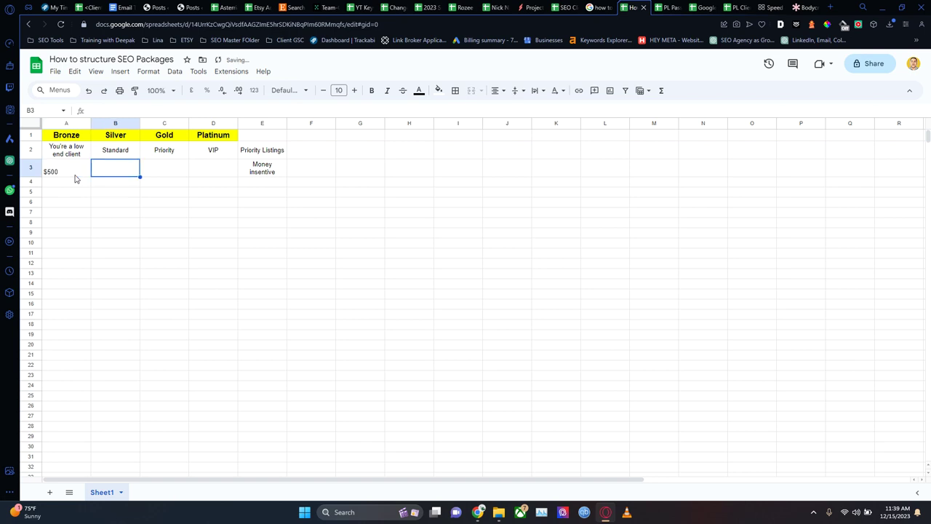
pyautogui.write('$8')
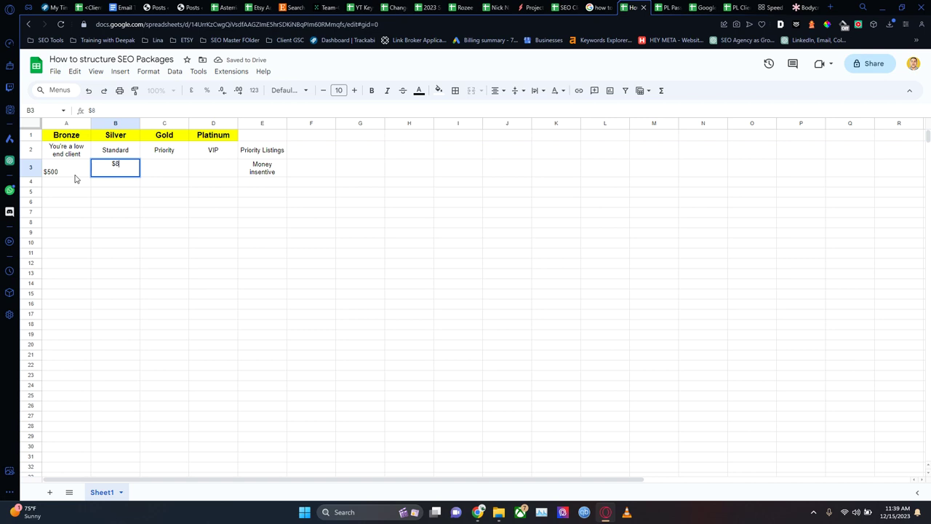
pyautogui.write('00')
pyautogui.press('Tab')
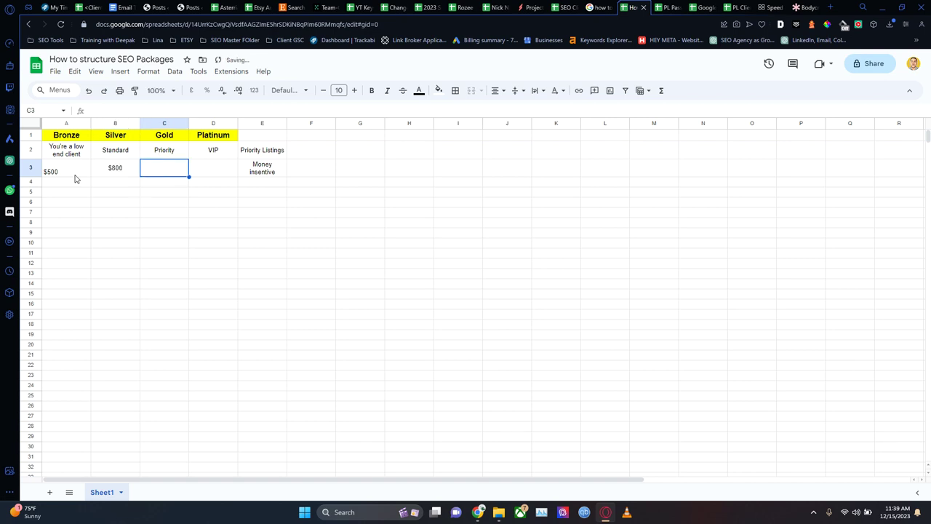
# - Enter the price $1200 in cell C3 for Gold and $1500 in D3 for Platinum
pyautogui.write('$1200')
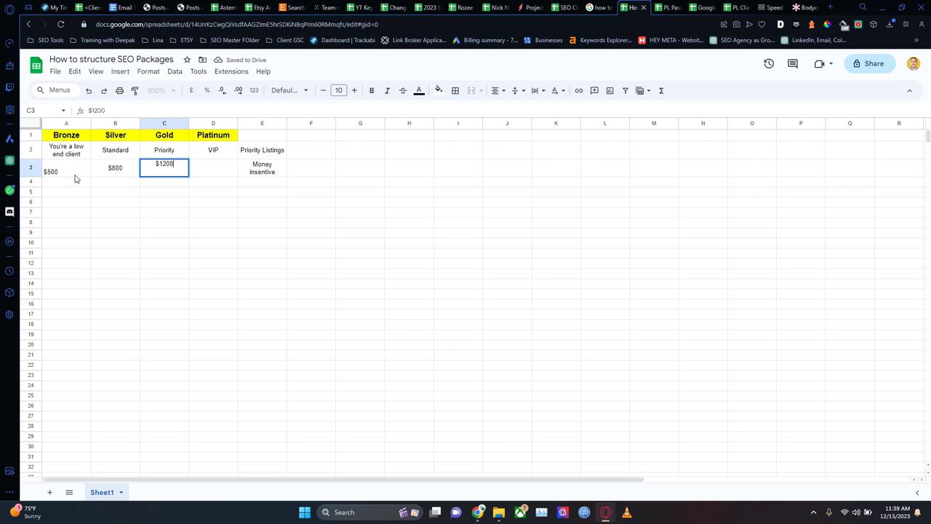
pyautogui.press('Tab')
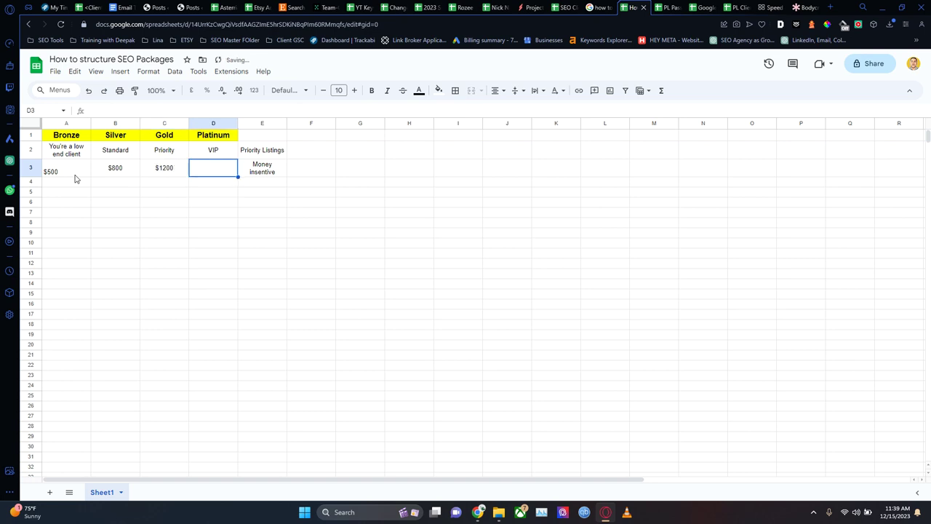
pyautogui.write('$')
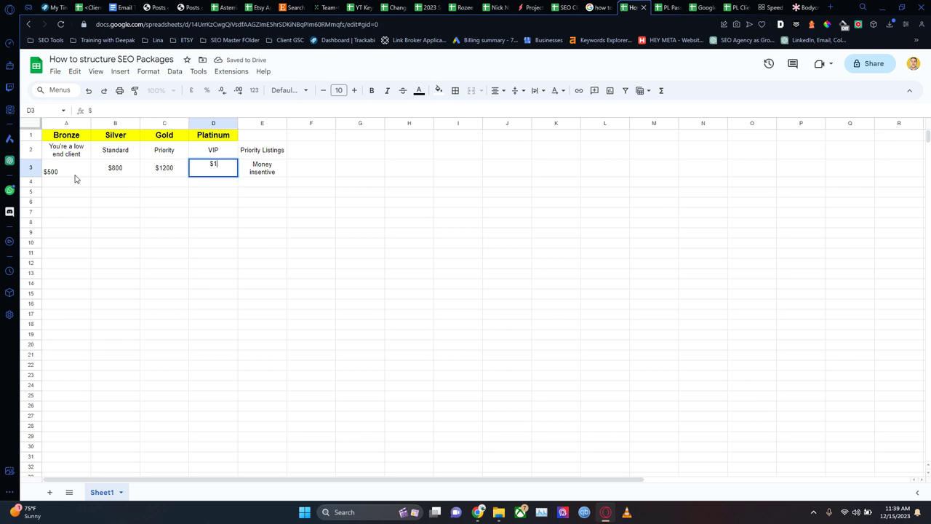
pyautogui.write('1500')
pyautogui.click(75, 180)
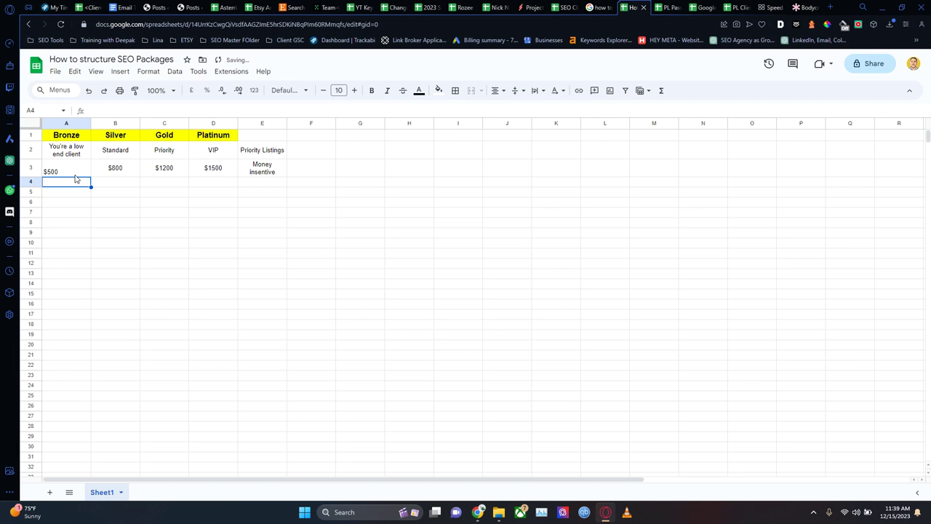
# - Centre the prices in cells A3 to D3 both horizontally and vertically
pyautogui.moveTo(73, 168); pyautogui.dragTo(205, 168)
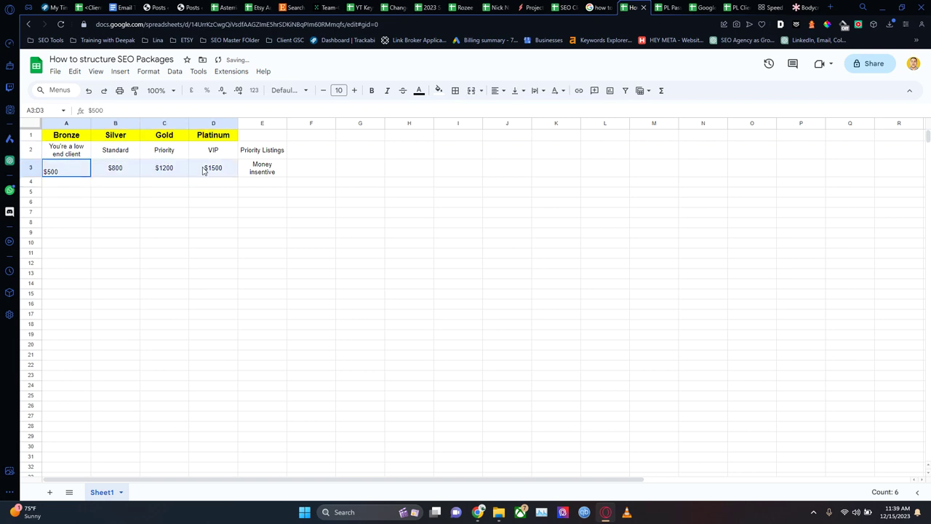
pyautogui.click(494, 92)
pyautogui.click(513, 109)
pyautogui.click(515, 90)
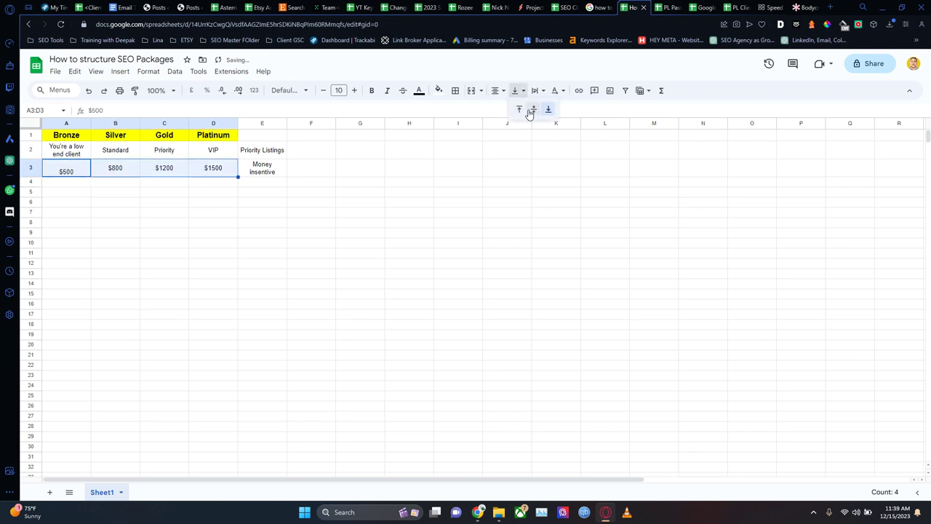
pyautogui.click(530, 112)
pyautogui.click(523, 92)
pyautogui.click(418, 254)
# - Compare the row 3 prices and row 2 descriptions across the four tiers from Bronze to Platinum
pyautogui.click(84, 174)
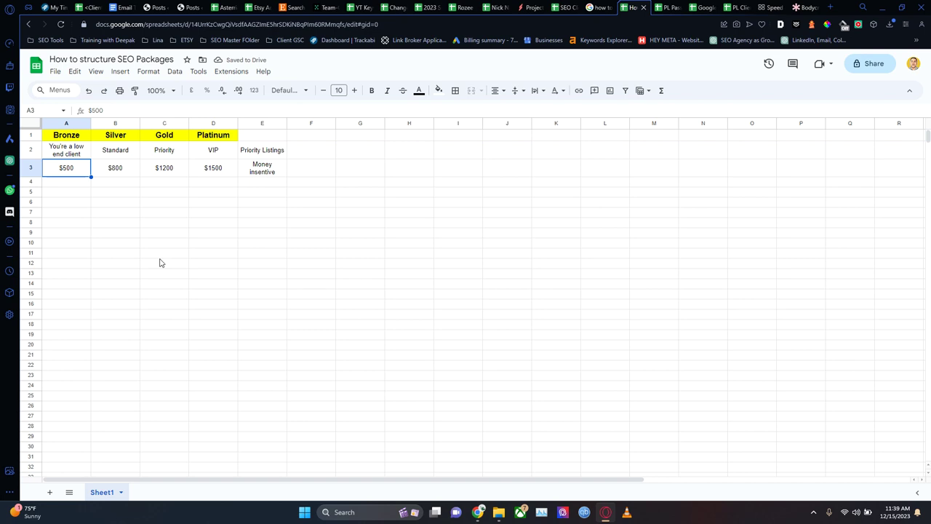
pyautogui.moveTo(91, 177)
pyautogui.mouseDown()
pyautogui.moveTo(219, 175)
pyautogui.moveTo(84, 177)
pyautogui.mouseUp()
pyautogui.click(76, 216)
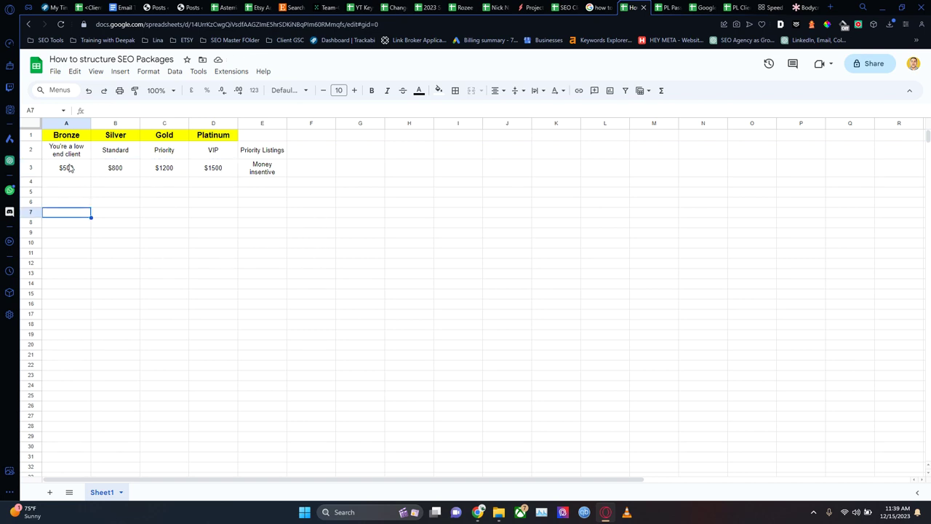
pyautogui.moveTo(66, 158); pyautogui.dragTo(208, 179)
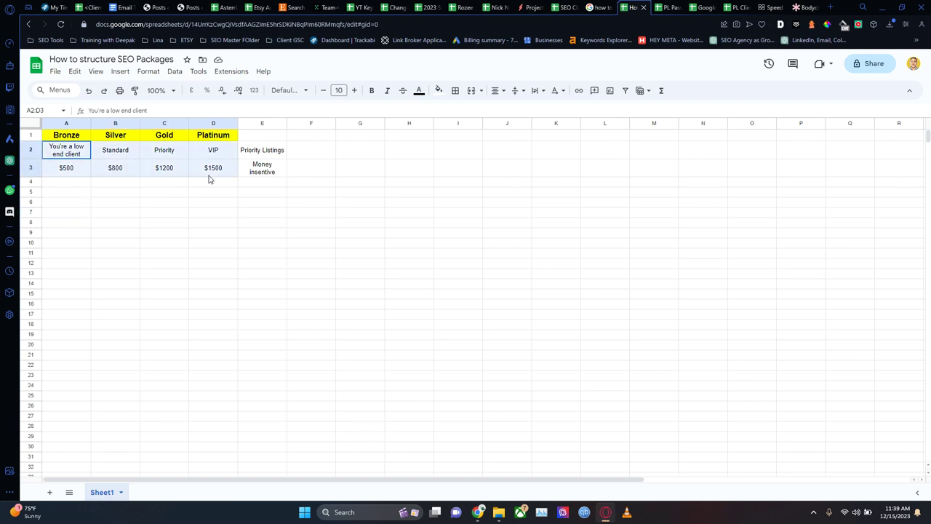
pyautogui.click(120, 176)
pyautogui.click(84, 173)
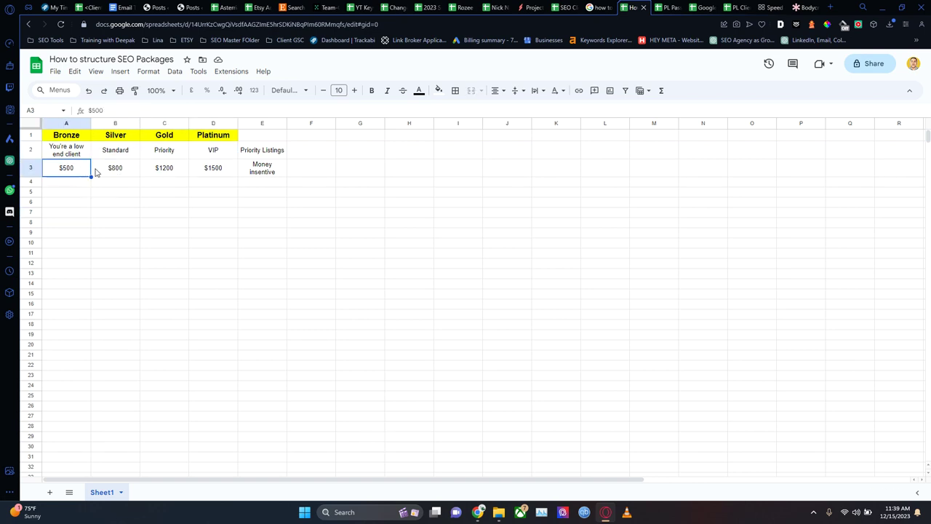
pyautogui.press('Right')
pyautogui.press('Right')
pyautogui.press('Right')
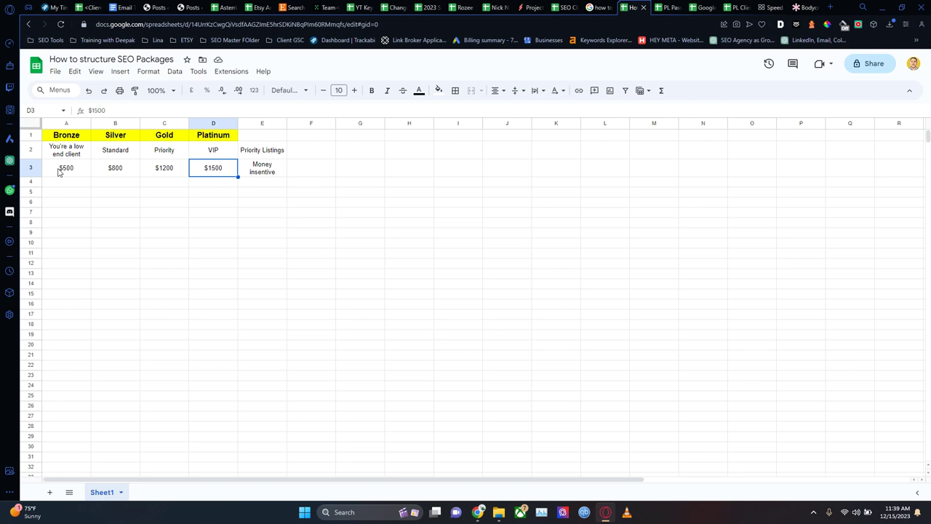
# - Enter "Monthly Goal:" in cell G2 with $1,500 on a second line of the same cell
pyautogui.click(348, 152)
pyautogui.write('Mon')
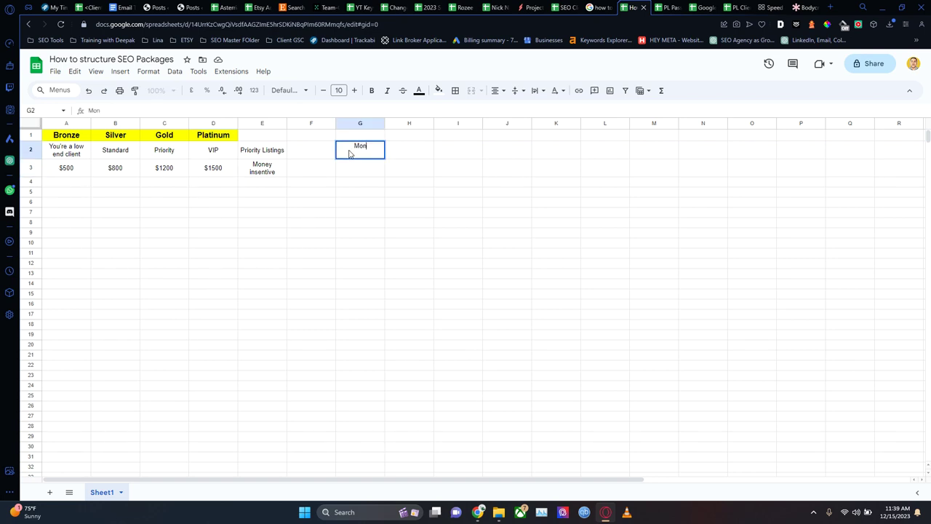
pyautogui.write('thly Goal:')
pyautogui.hotkey('alt', 'Return')
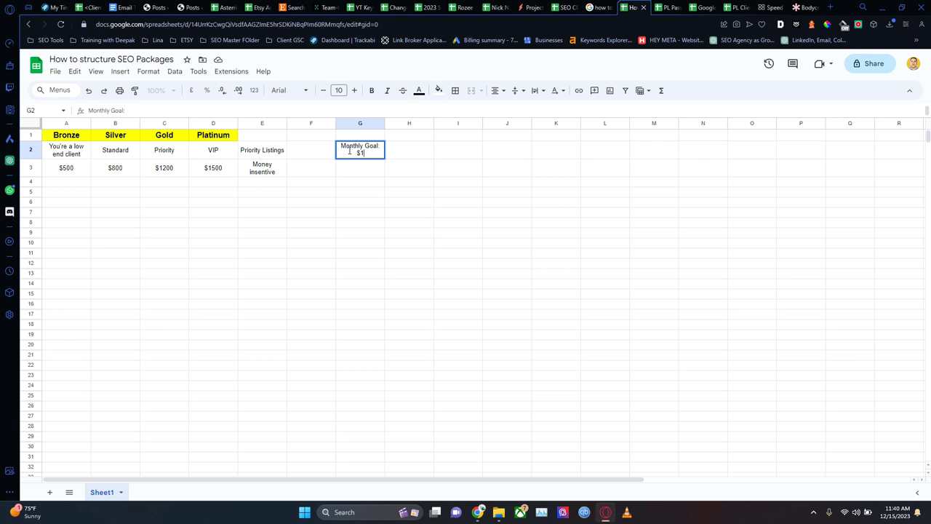
pyautogui.write(',500')
pyautogui.press('Return')
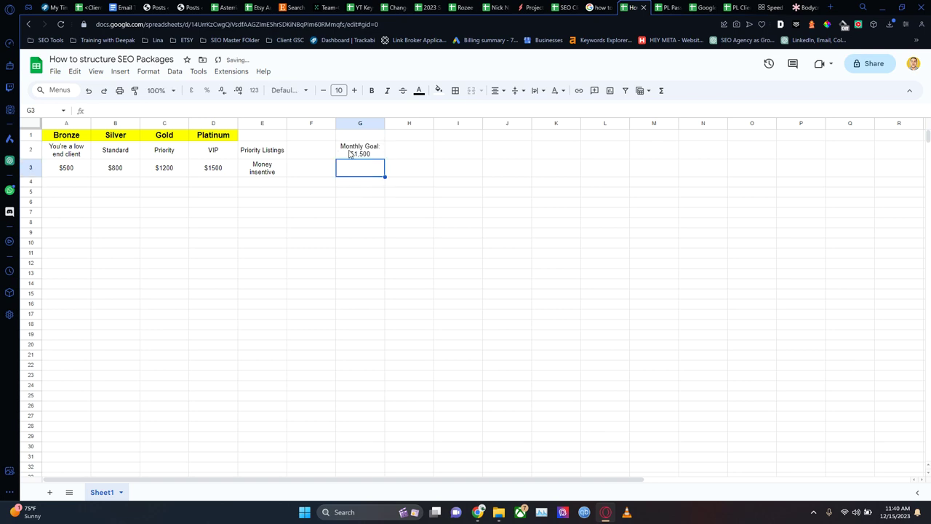
# - Compare the Bronze, Silver, Gold and Platinum columns in turn with the monthly goal in G2
pyautogui.click(349, 154)
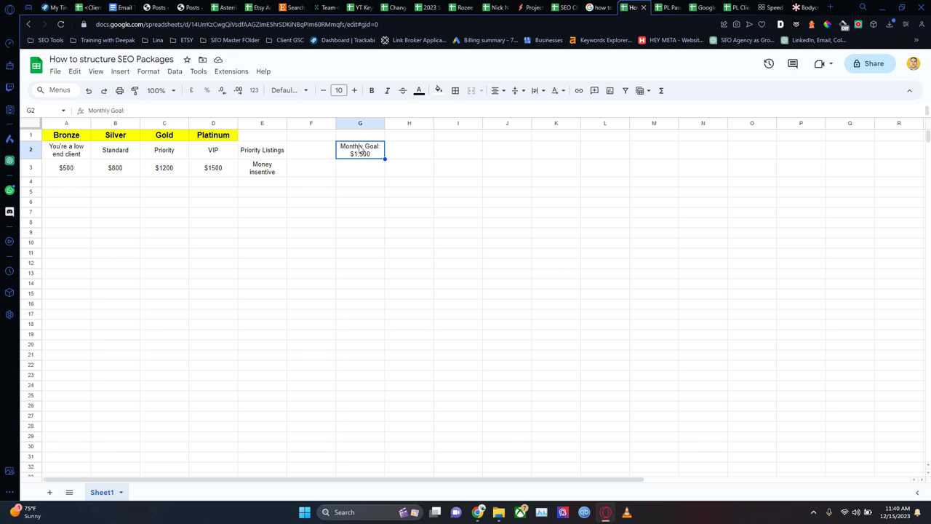
pyautogui.click(417, 173)
pyautogui.click(360, 151)
pyautogui.click(66, 123)
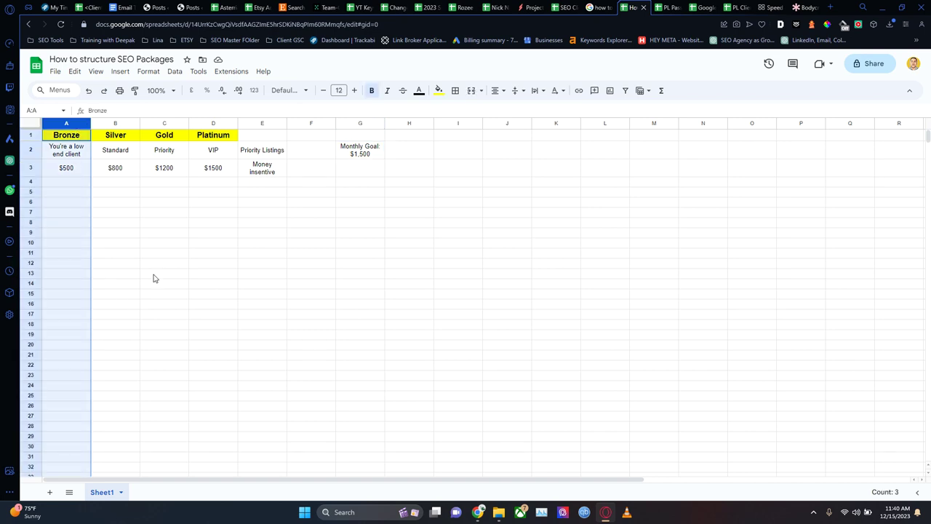
pyautogui.click(376, 151)
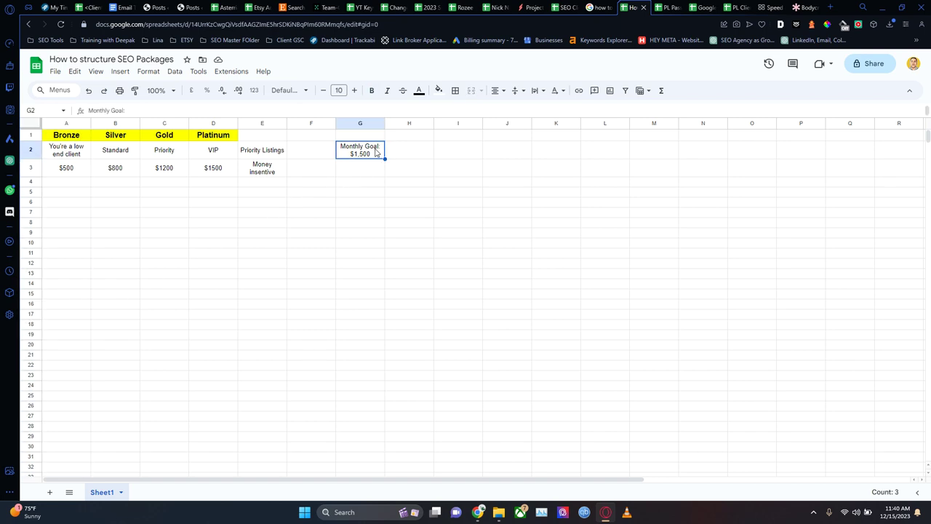
pyautogui.click(122, 123)
pyautogui.click(365, 150)
pyautogui.click(166, 123)
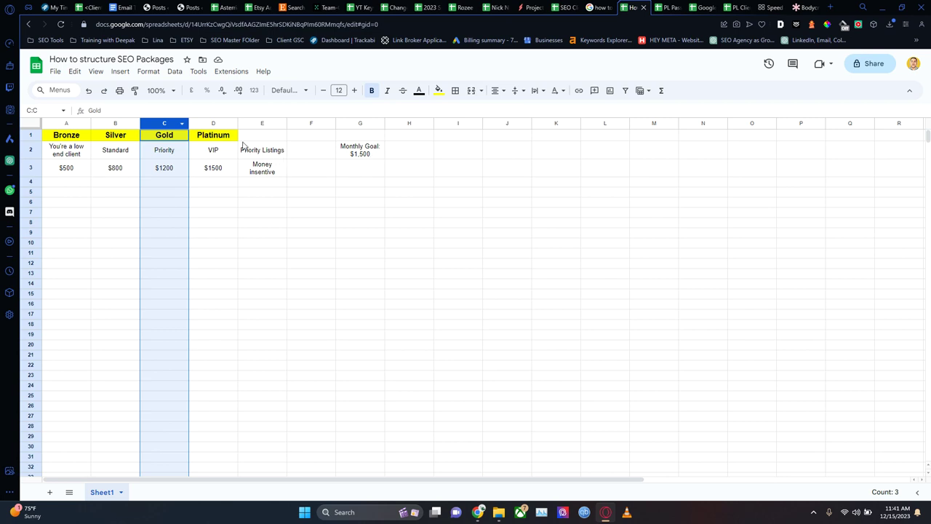
pyautogui.click(216, 124)
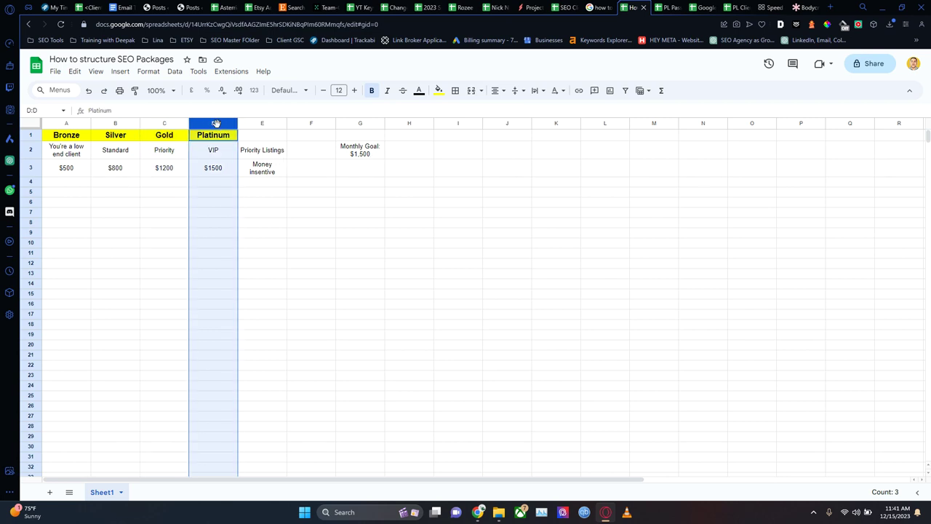
pyautogui.click(367, 154)
pyautogui.click(396, 156)
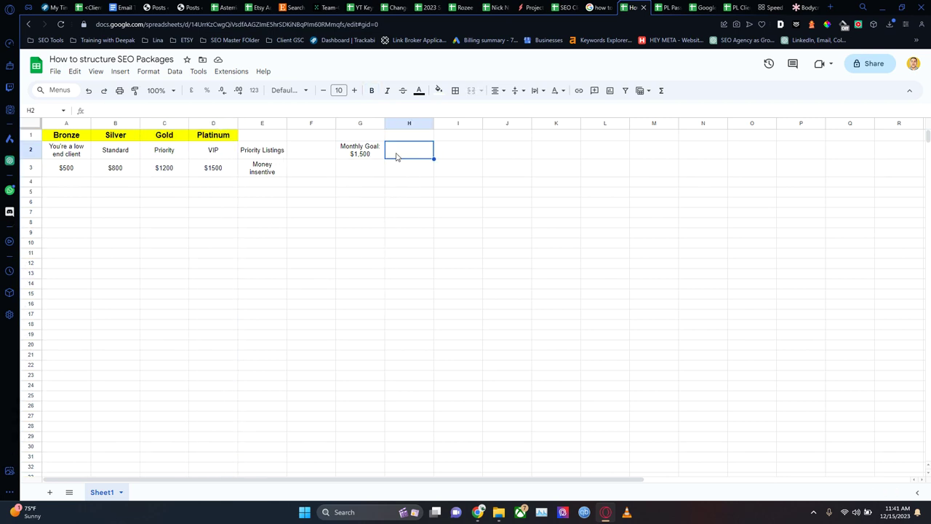
# - Enter "Extra" in cell H2 beside the monthly goal
pyautogui.write('Extra')
pyautogui.press('Return')
pyautogui.scroll(-1, 399, 155)
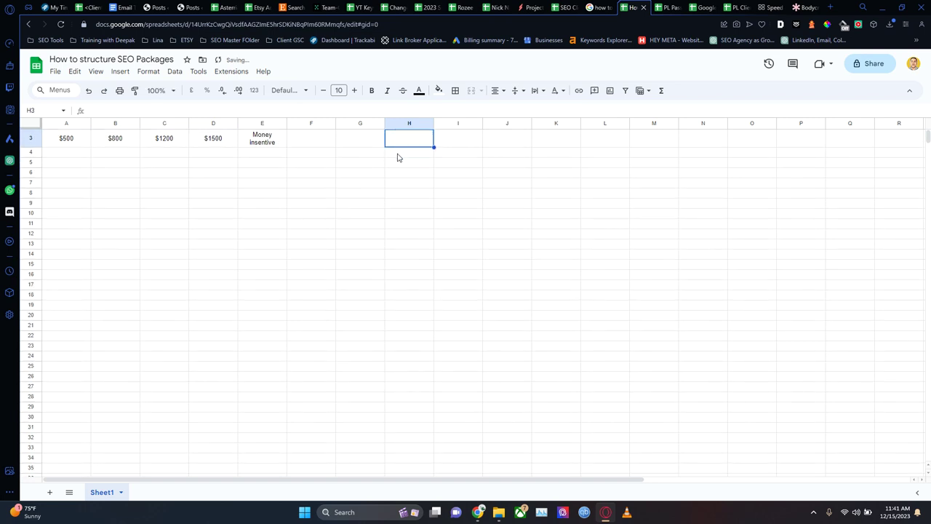
pyautogui.scroll(1, 399, 156)
pyautogui.click(415, 155)
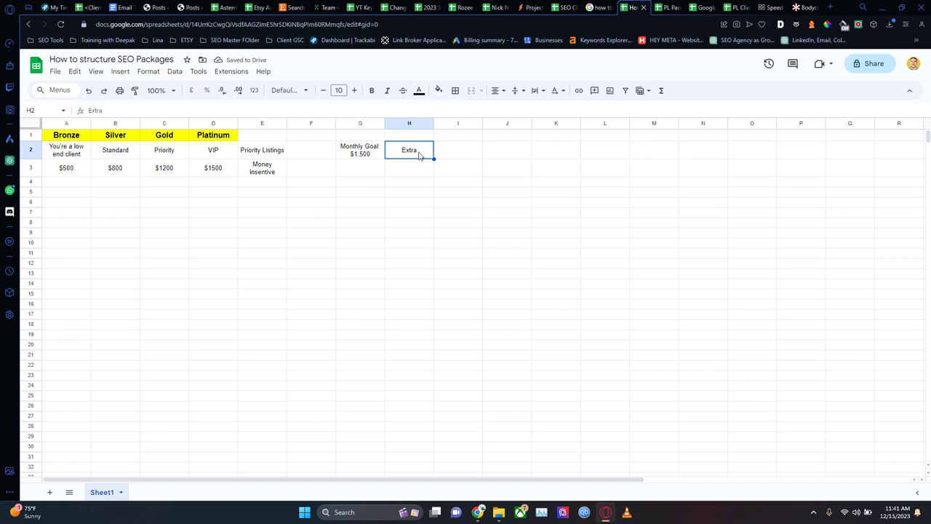
pyautogui.doubleClick(419, 155)
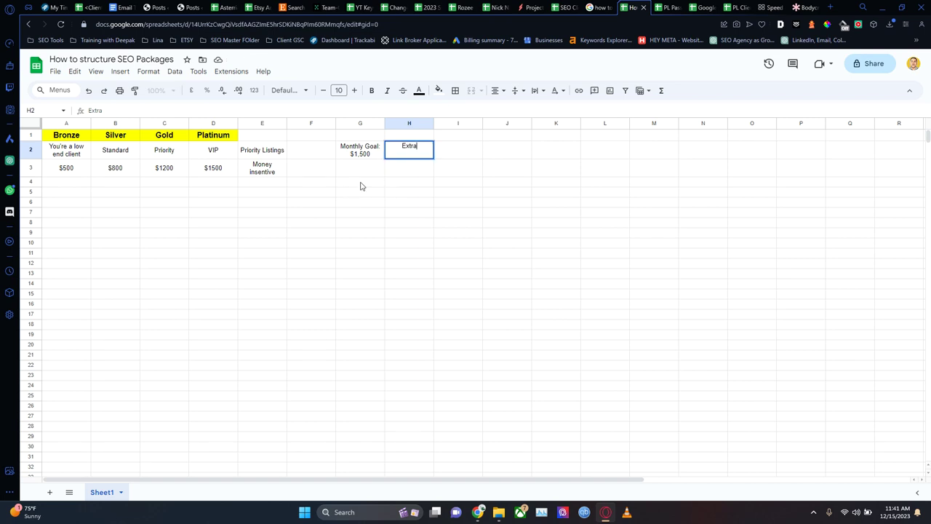
# - Enter "Time Investment" in cell I2 beside the Extra label
pyautogui.click(454, 157)
pyautogui.write('Time ')
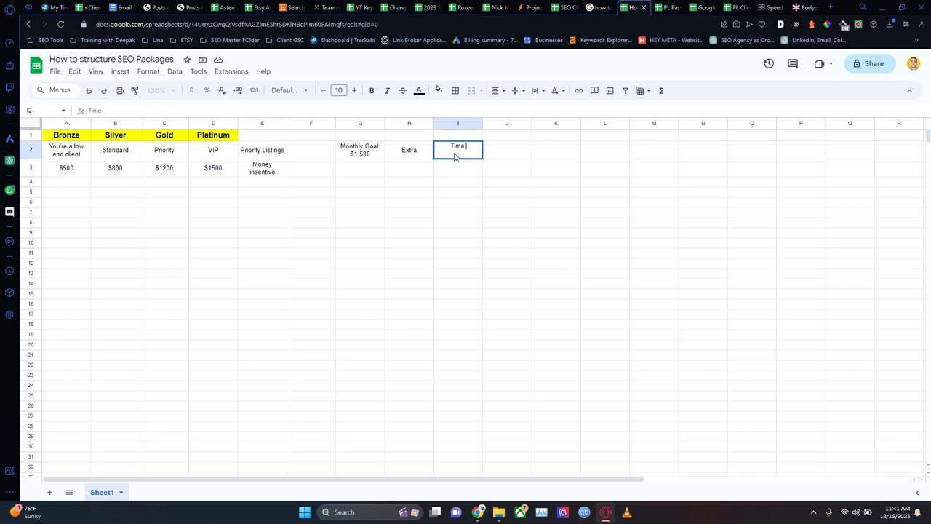
pyautogui.write('Investment')
pyautogui.press('Return')
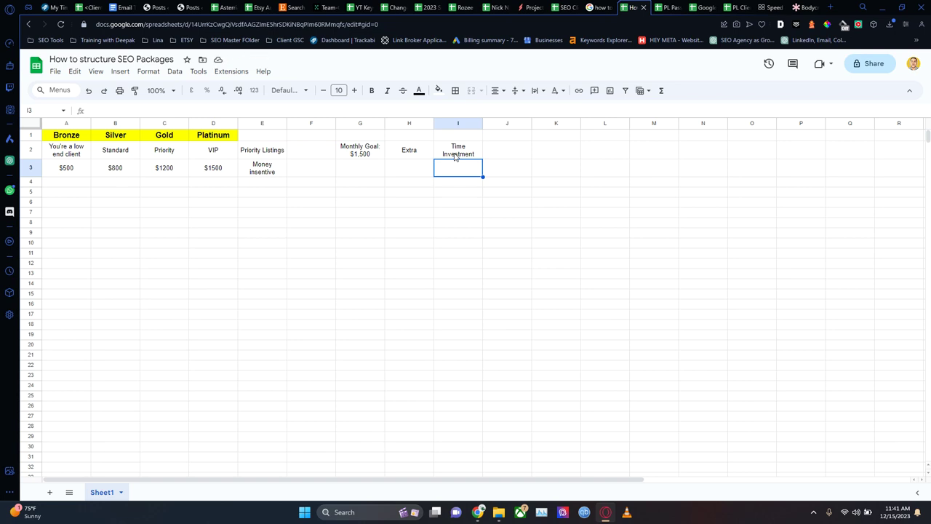
# - Compare the monthly goal, Extra and Time Investment labels with the Bronze price and the row 2 descriptions of all four tiers
pyautogui.click(353, 137)
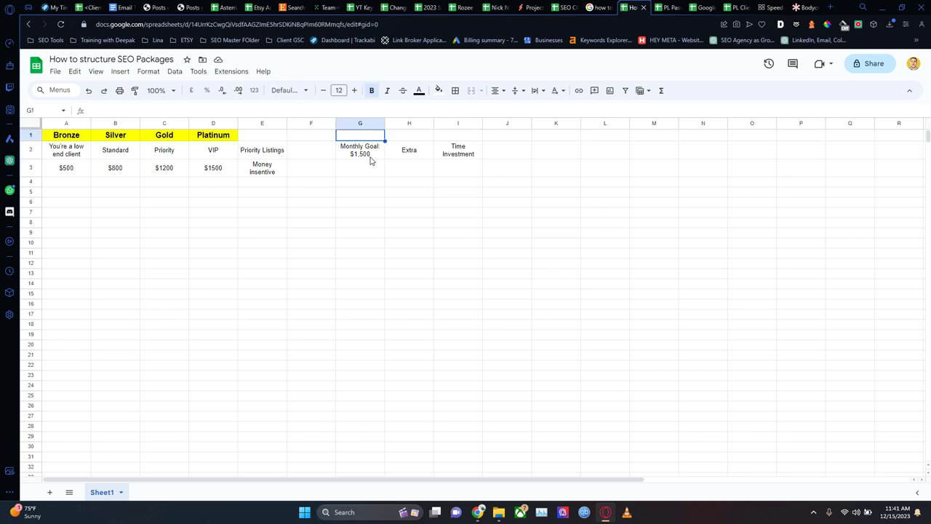
pyautogui.click(397, 155)
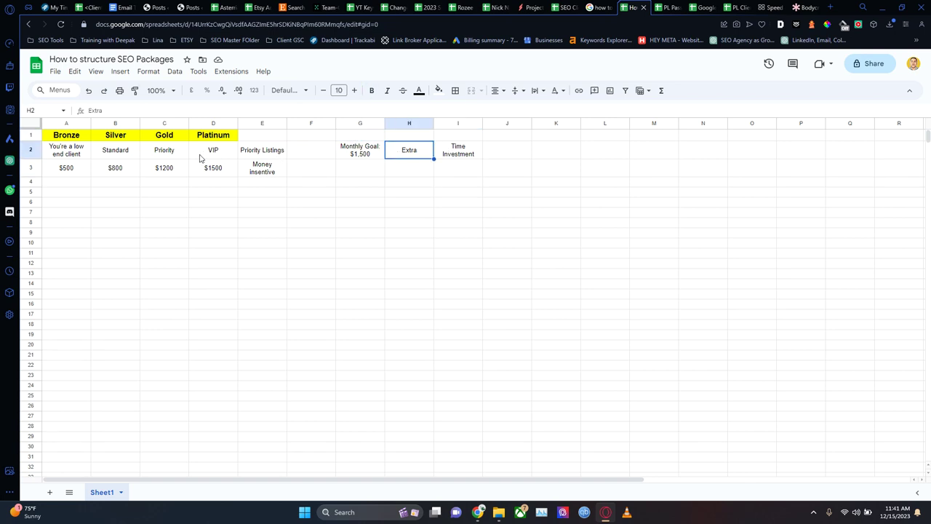
pyautogui.click(485, 148)
pyautogui.click(474, 151)
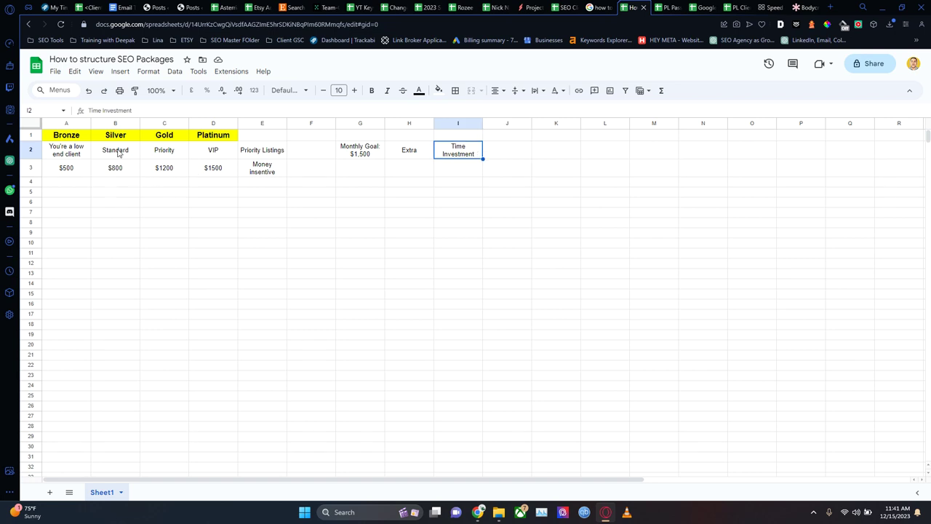
pyautogui.moveTo(77, 152); pyautogui.dragTo(98, 166)
pyautogui.click(78, 164)
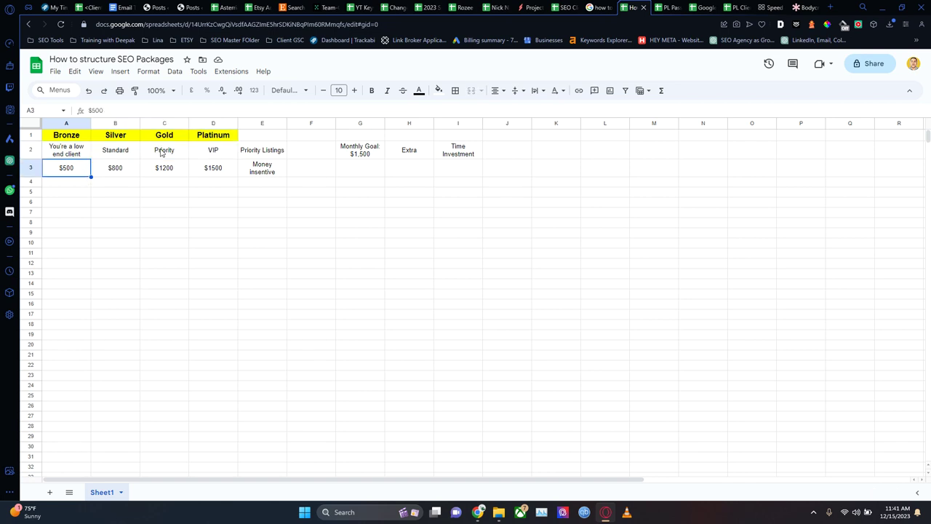
pyautogui.click(61, 156)
pyautogui.moveTo(60, 156); pyautogui.dragTo(227, 156)
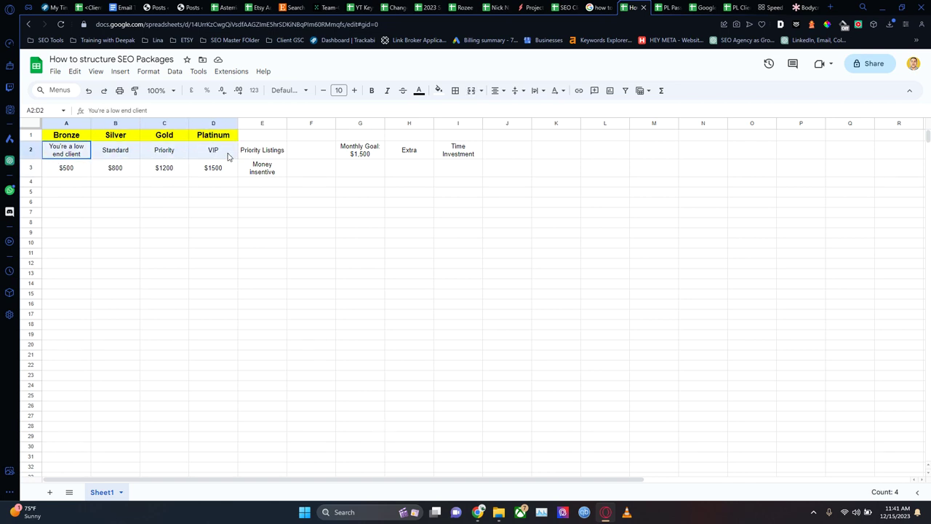
pyautogui.click(133, 185)
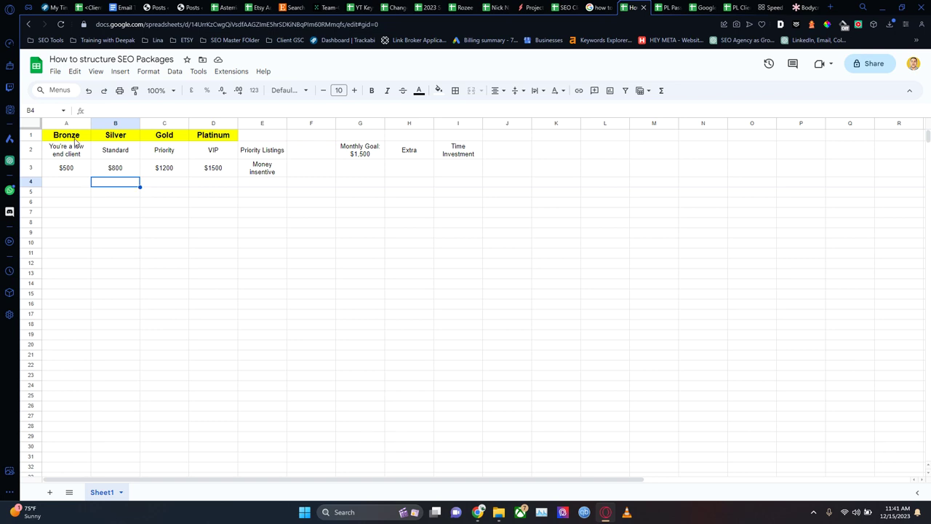
# - Label the row of tier names by entering "Packages" in cell E1
pyautogui.moveTo(70, 138); pyautogui.dragTo(211, 138)
pyautogui.click(251, 139)
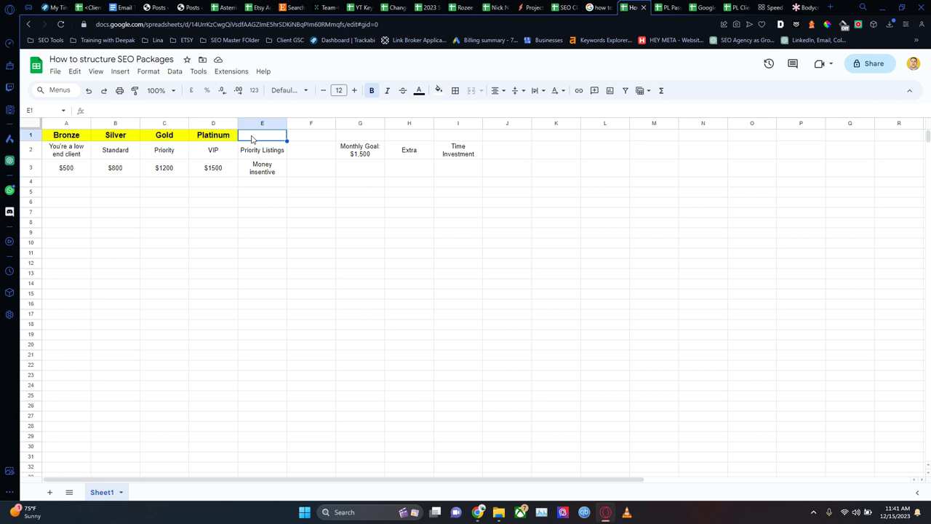
pyautogui.write('Packages')
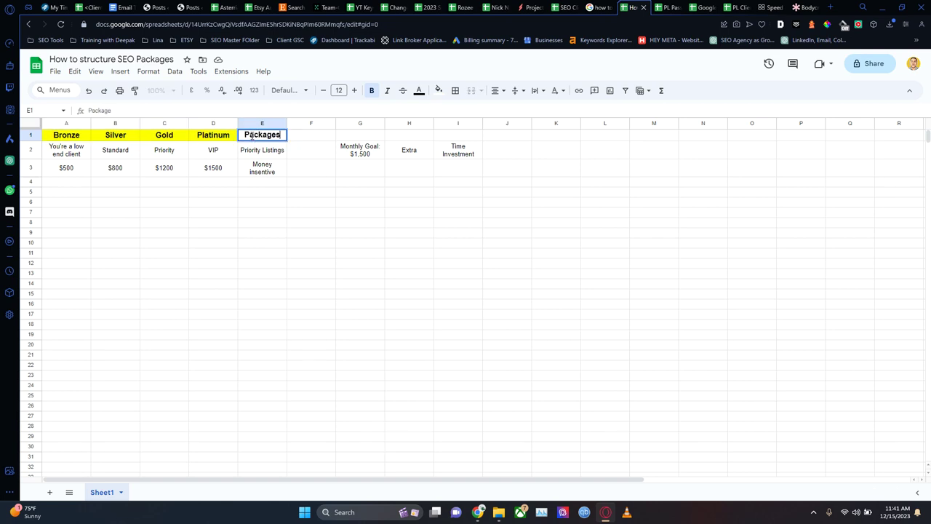
pyautogui.press('Return')
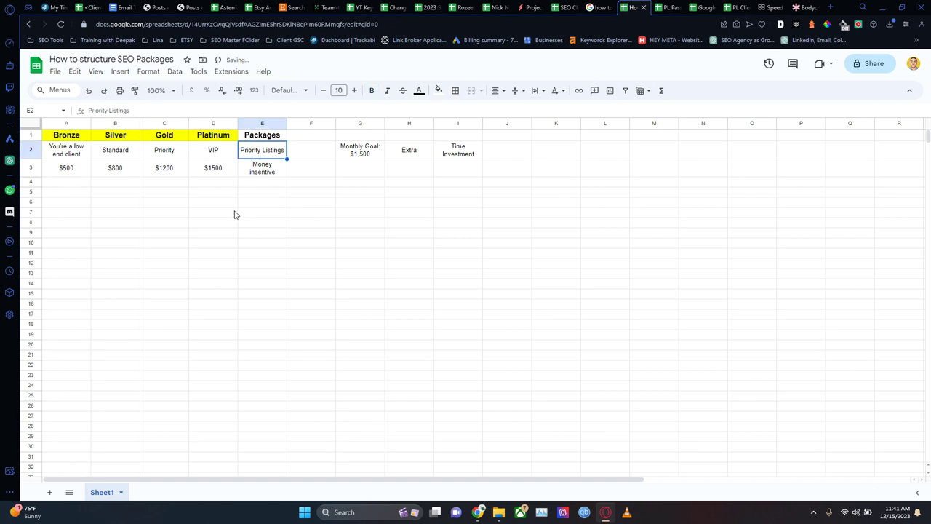
# - Enter "Basic SEO Suite" in cell A4 and fill it across to D4 for all four tiers
pyautogui.click(73, 184)
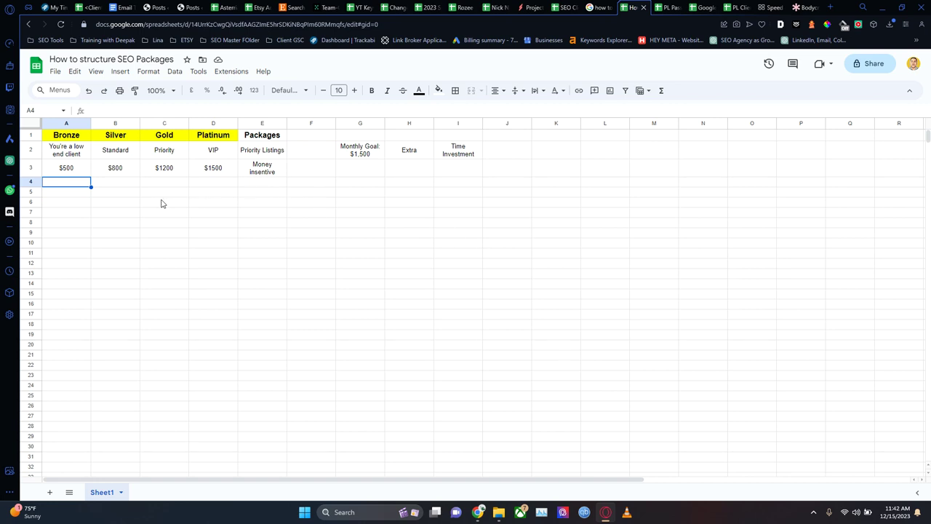
pyautogui.doubleClick(73, 183)
pyautogui.write('Basic SO')
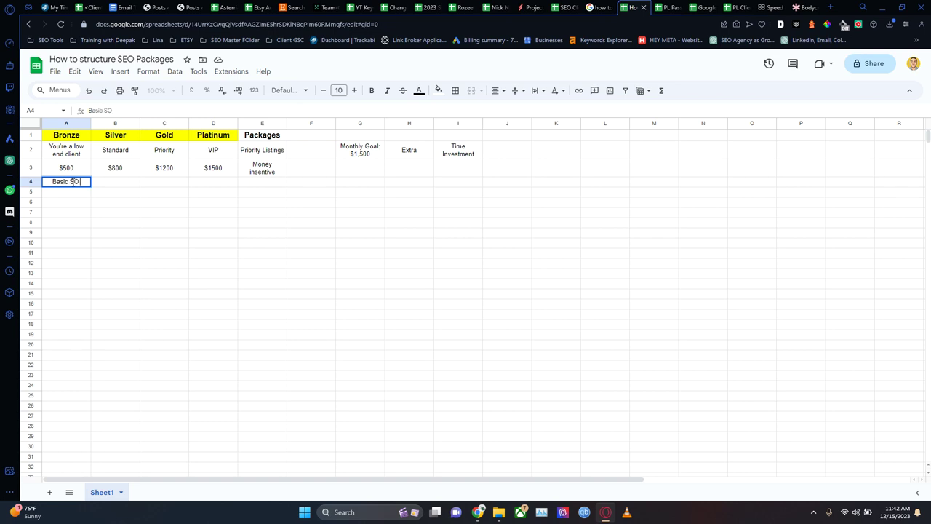
pyautogui.press('BackSpace')
pyautogui.write('EO Suite')
pyautogui.click(312, 187)
pyautogui.moveTo(69, 186); pyautogui.dragTo(213, 193)
pyautogui.click(282, 324)
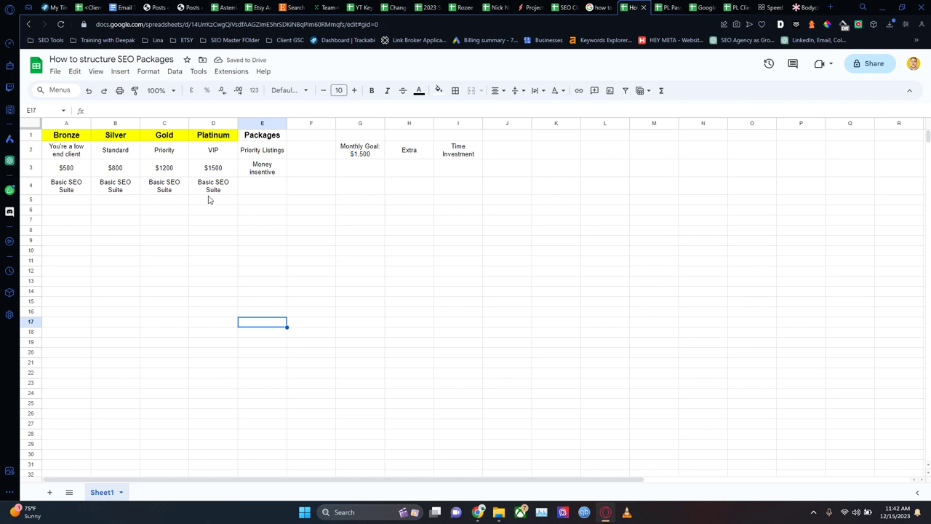
pyautogui.click(67, 191)
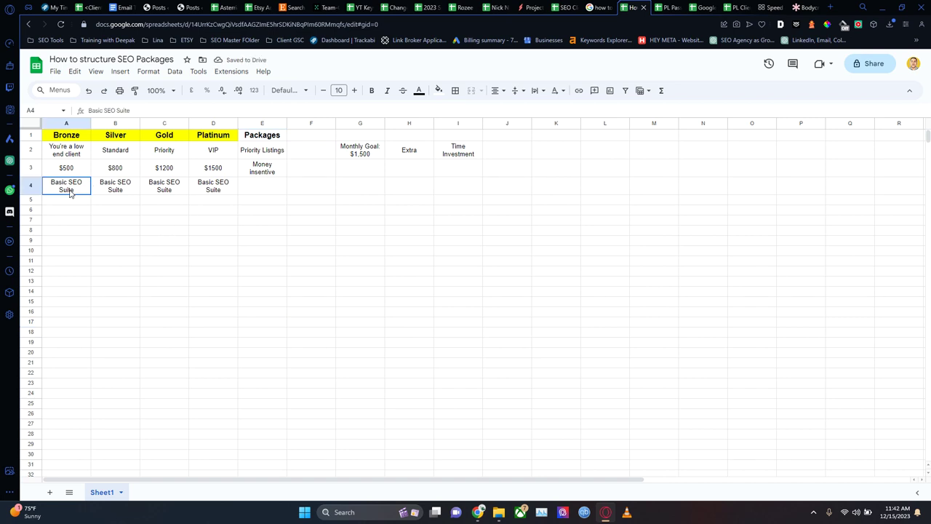
pyautogui.click(351, 186)
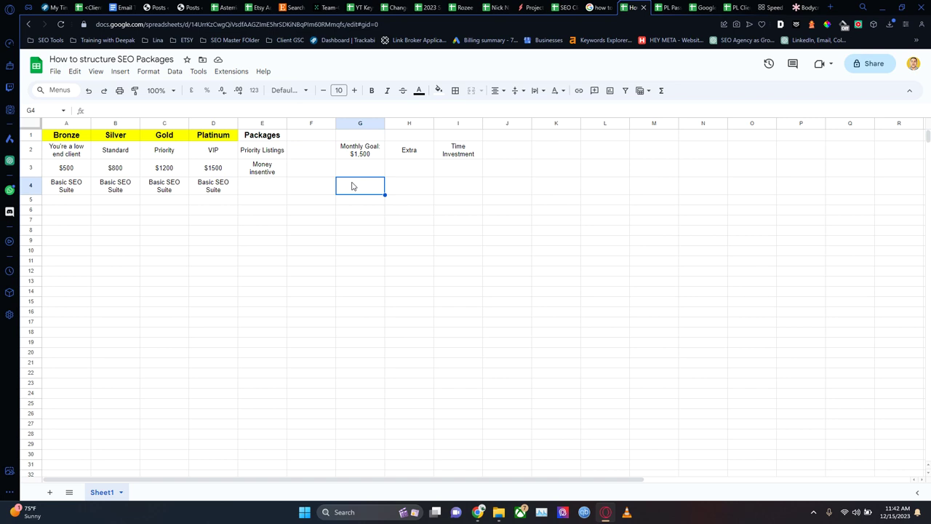
pyautogui.write('Metas')
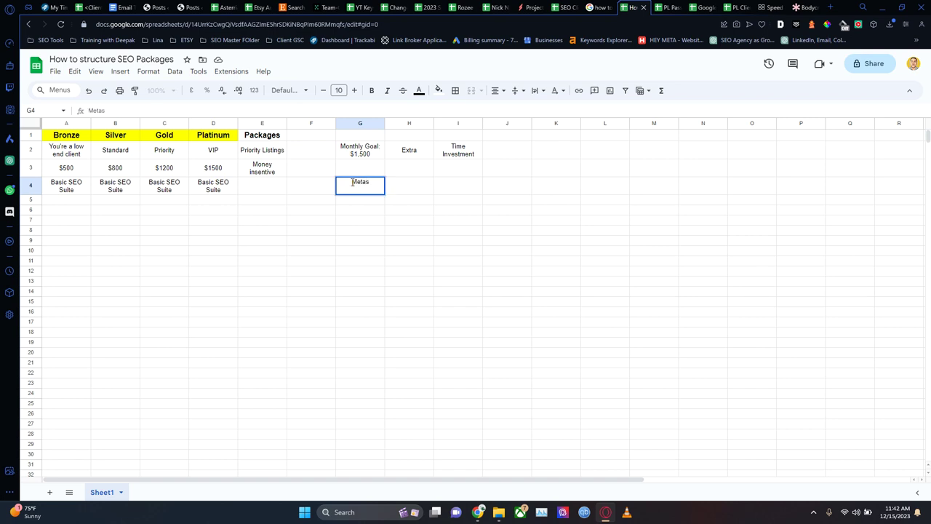
pyautogui.press('BackSpace')
pyautogui.press('BackSpace')
pyautogui.press('BackSpace')
pyautogui.press('BackSpace')
# - Copy the "Basic SEO Suite" text from cell A4 into K2
pyautogui.click(70, 192)
pyautogui.hotkey('ctrl', 'c')
pyautogui.click(562, 147)
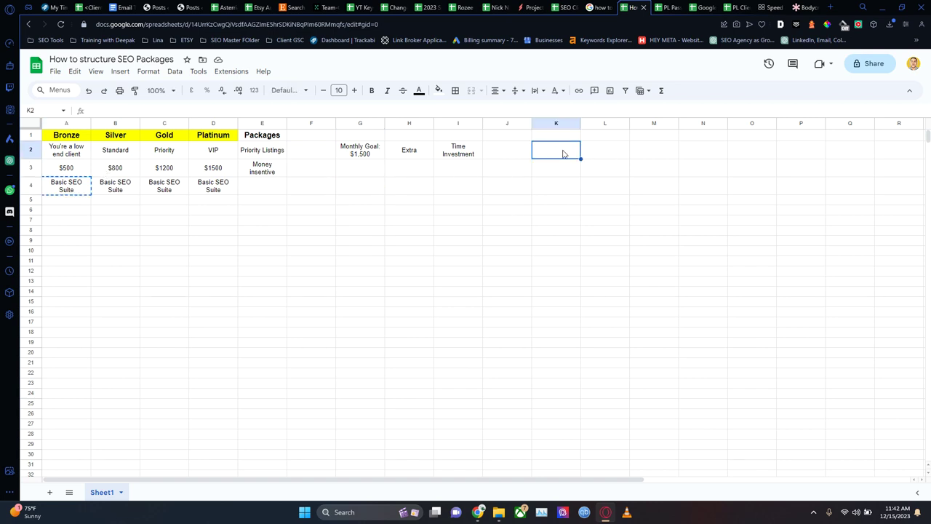
pyautogui.hotkey('ctrl', 'v')
# - Enter "Meta Tags" in cell L2 as the first item of the Basic SEO Suite
pyautogui.doubleClick(584, 153)
pyautogui.write('M')
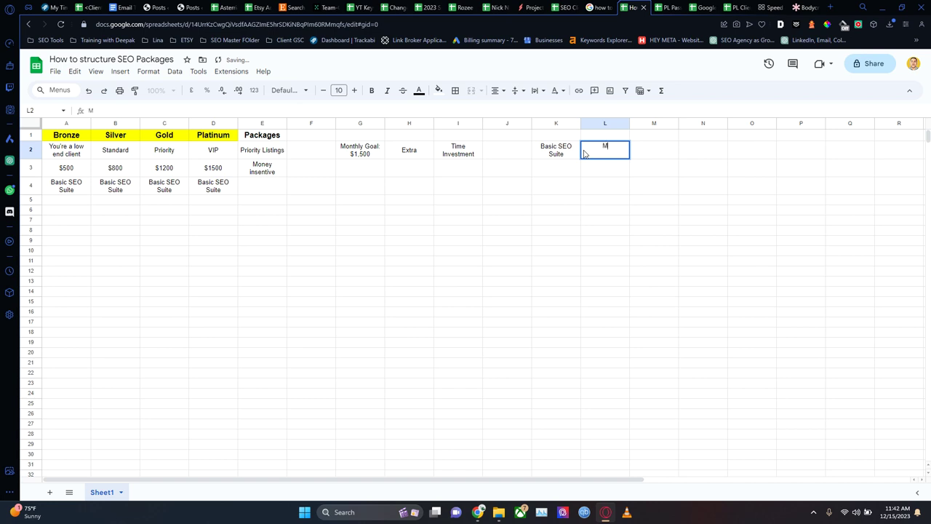
pyautogui.write('eta Tags')
pyautogui.press('Return')
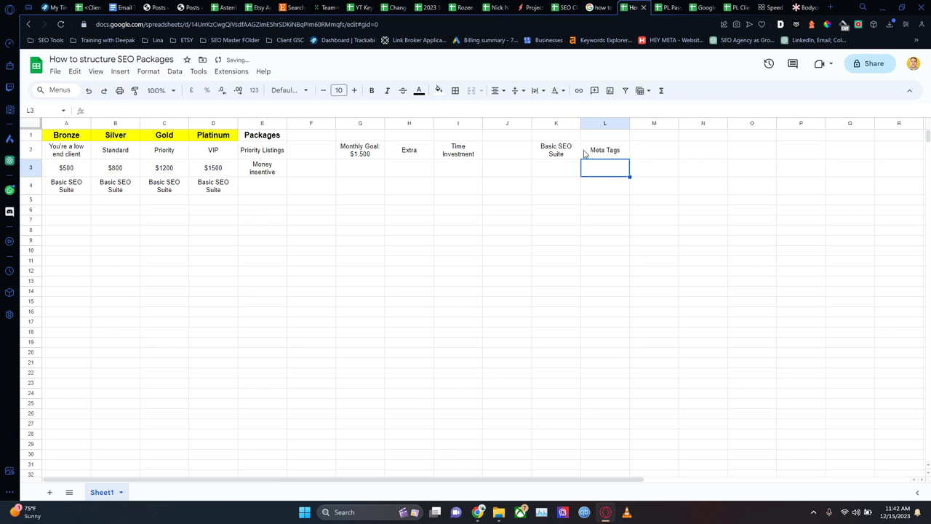
# - Enter "On-Optimization of specific pages" in cell L3 and widen column L so the text wraps onto two lines
pyautogui.write('On')
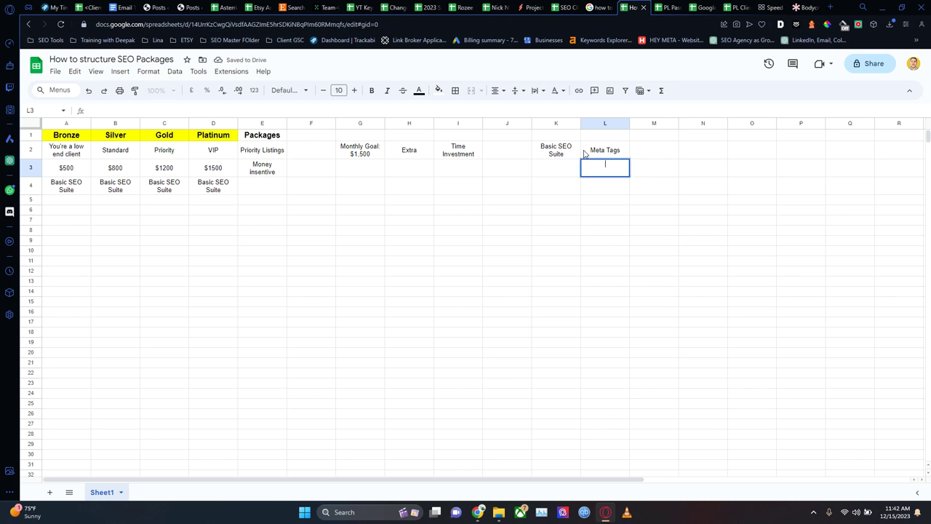
pyautogui.write('-Optimizatio')
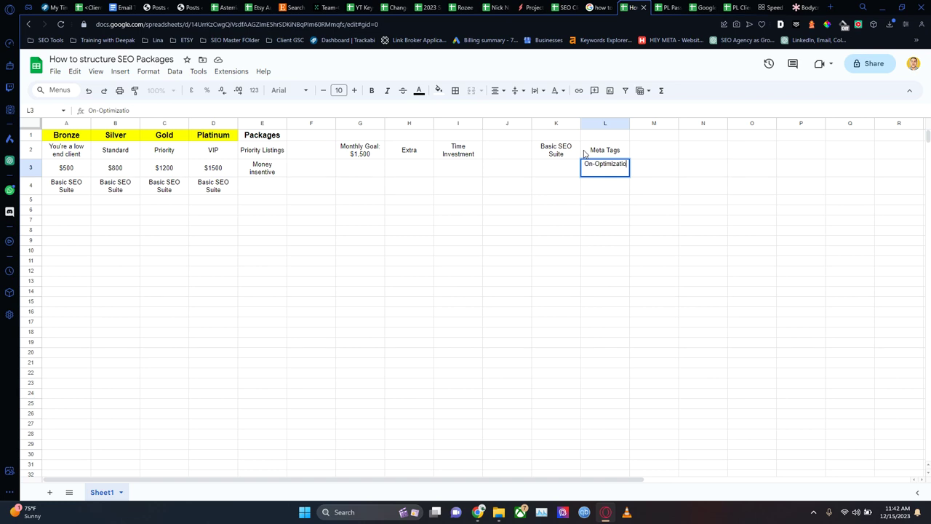
pyautogui.write('n of specific pages')
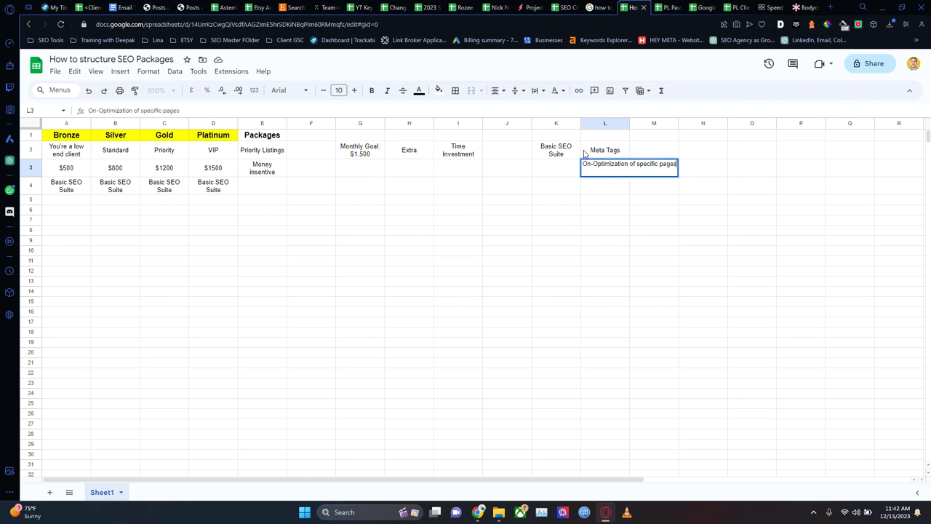
pyautogui.press('Return')
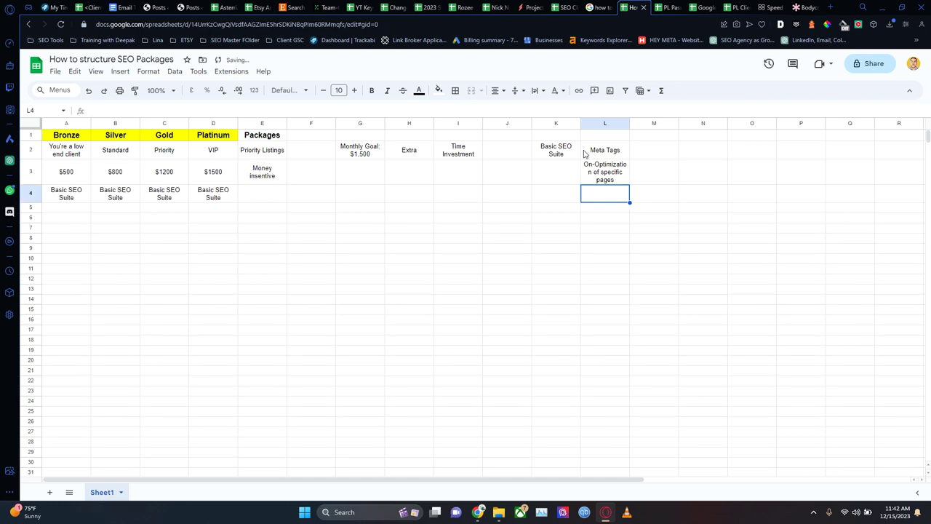
pyautogui.click(619, 180)
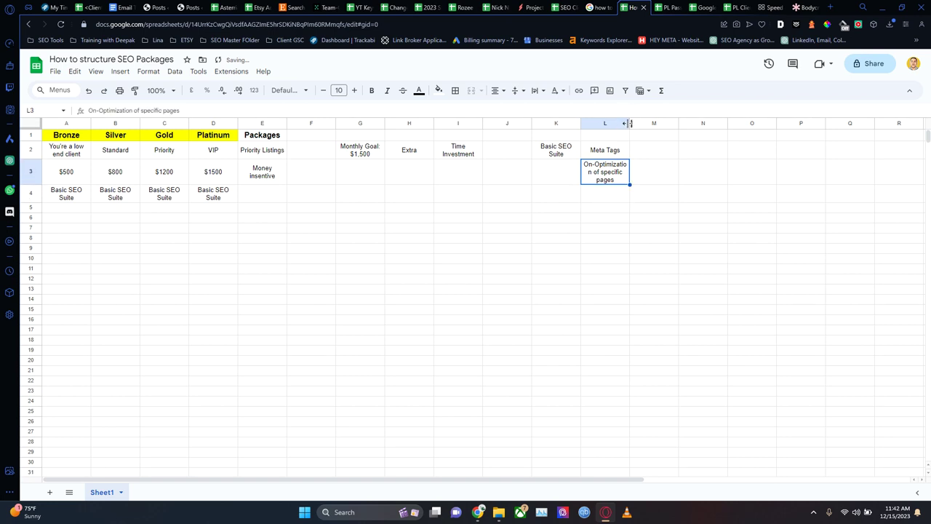
pyautogui.moveTo(630, 123); pyautogui.dragTo(651, 123)
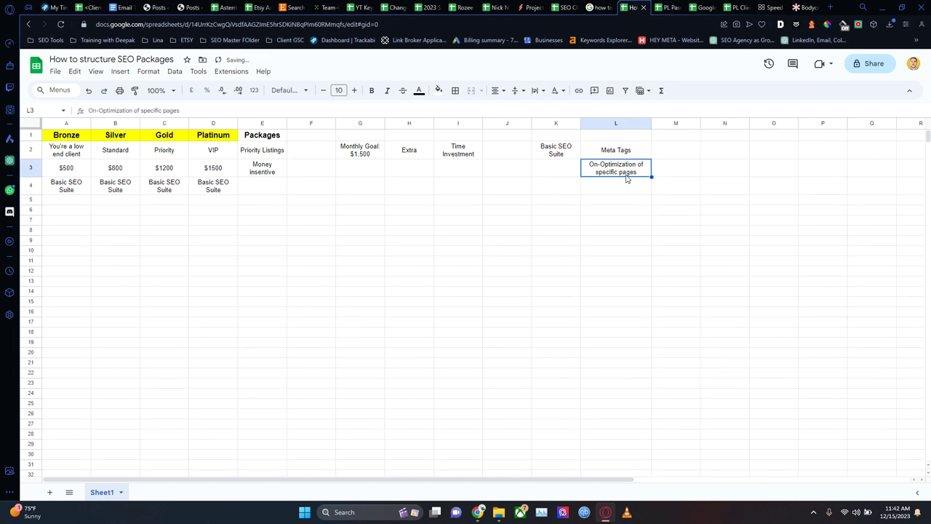
# - Add "Alt Tags on All images" in cell L4 to the Basic SEO Suite list
pyautogui.click(572, 153)
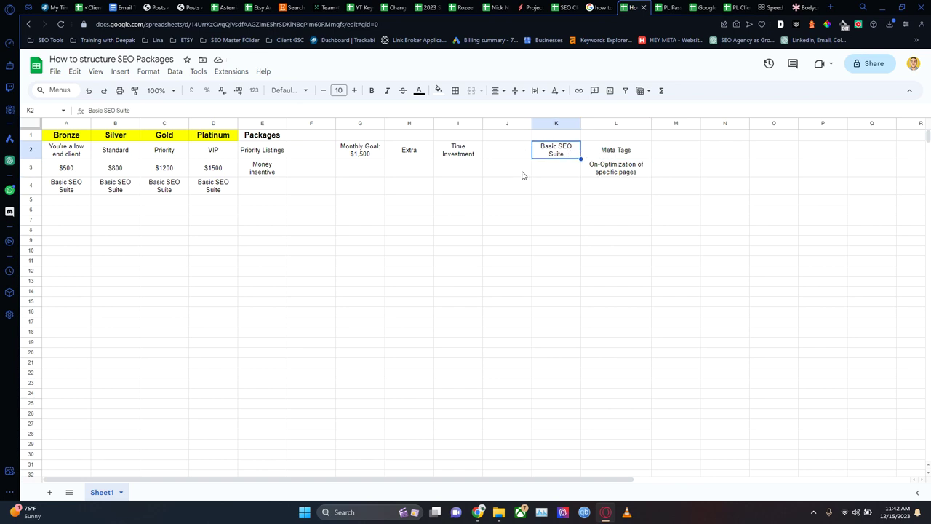
pyautogui.click(609, 183)
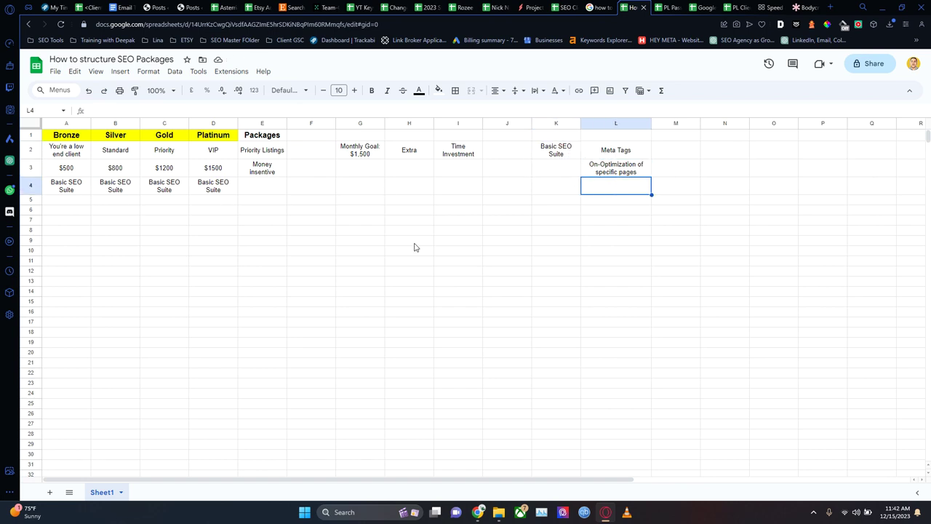
pyautogui.write('Alt T')
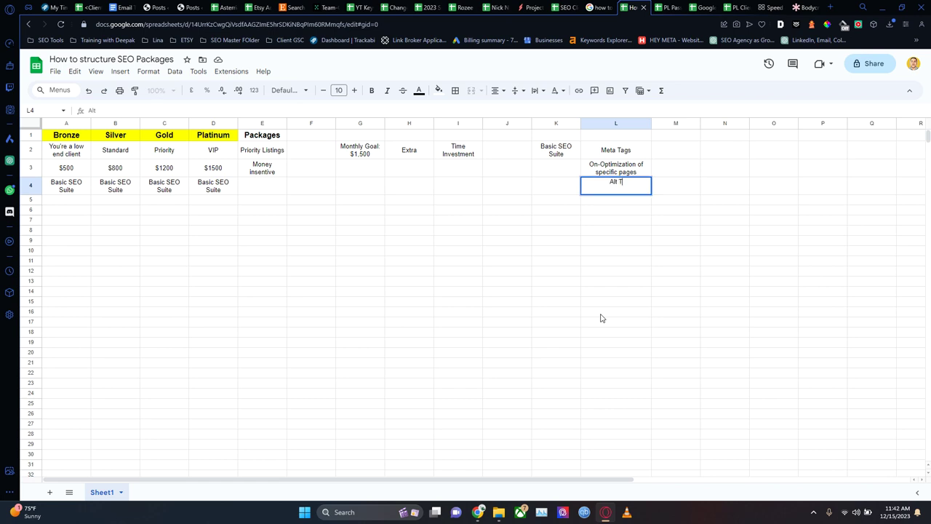
pyautogui.write('ags on All images')
pyautogui.press('Return')
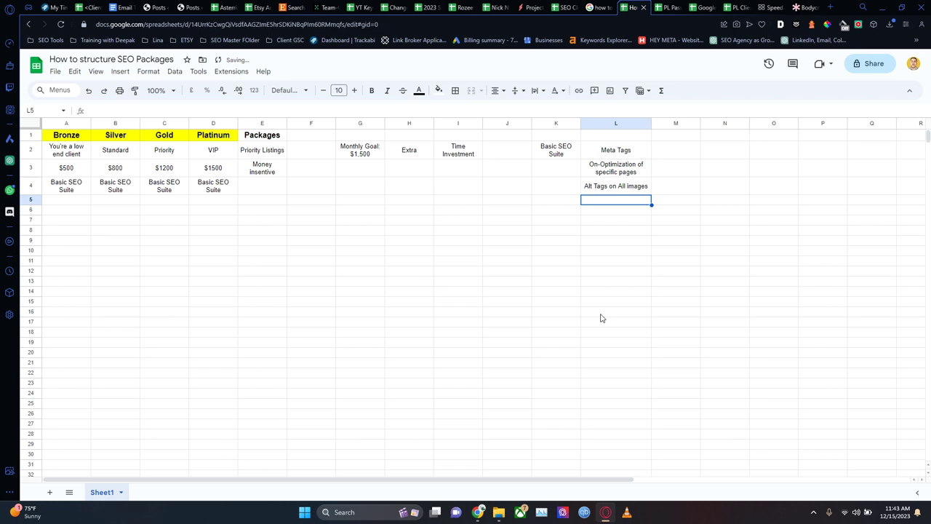
# - Add "Basic Back-ups" in cell L5 to the Basic SEO Suite list
pyautogui.write('Basic ')
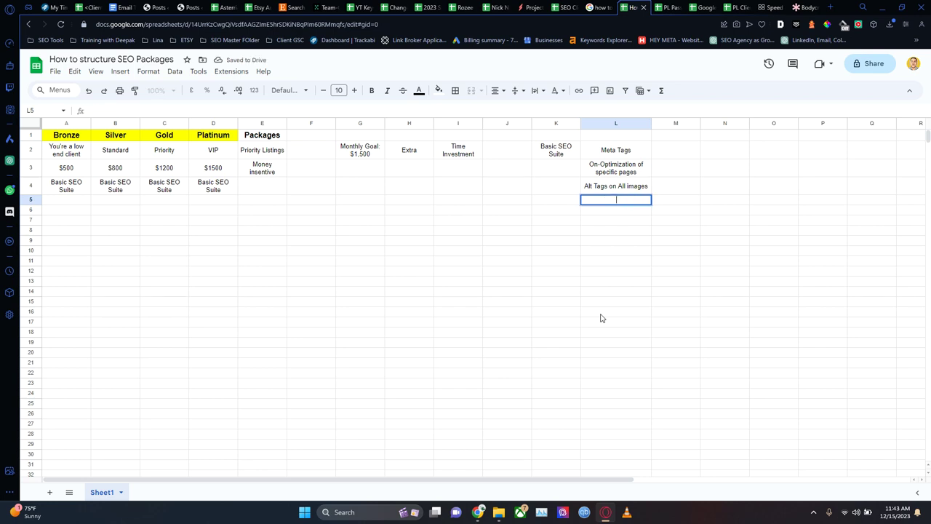
pyautogui.write('Back-ups')
pyautogui.press('Return')
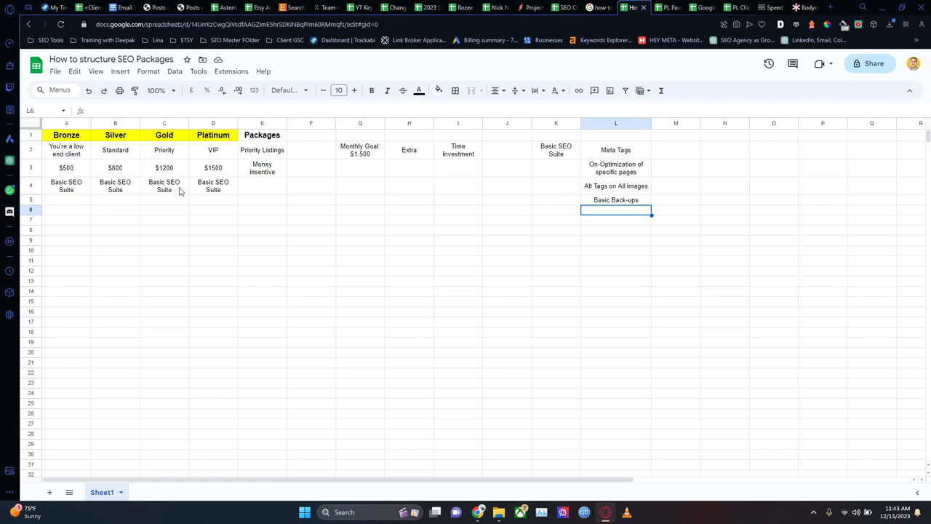
pyautogui.click(636, 168)
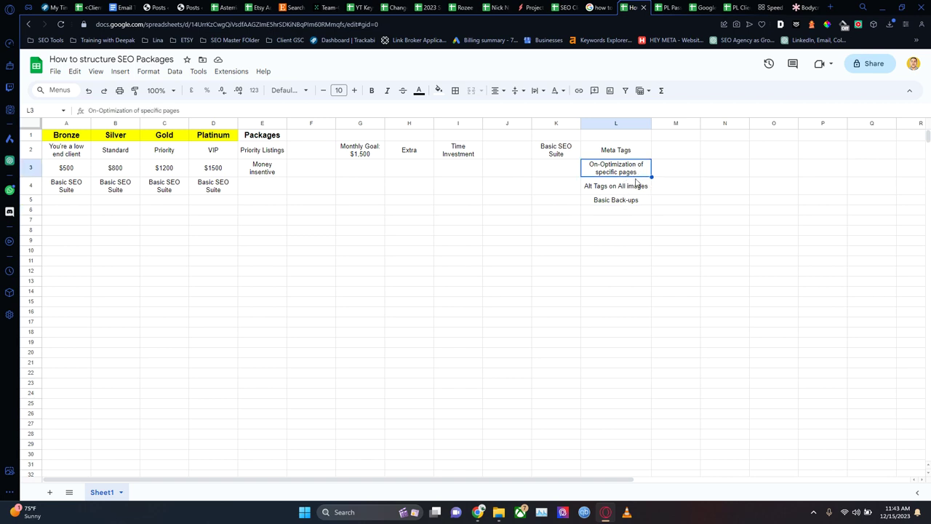
pyautogui.click(636, 190)
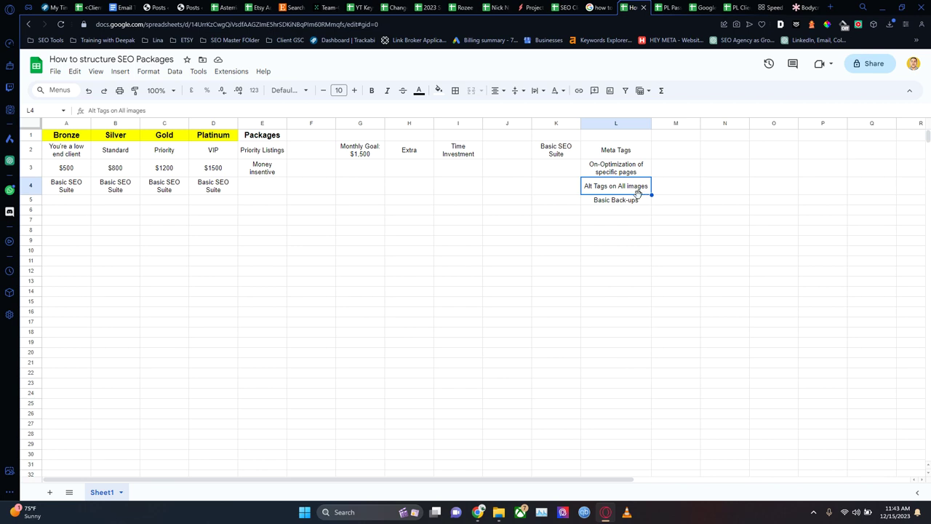
pyautogui.click(643, 201)
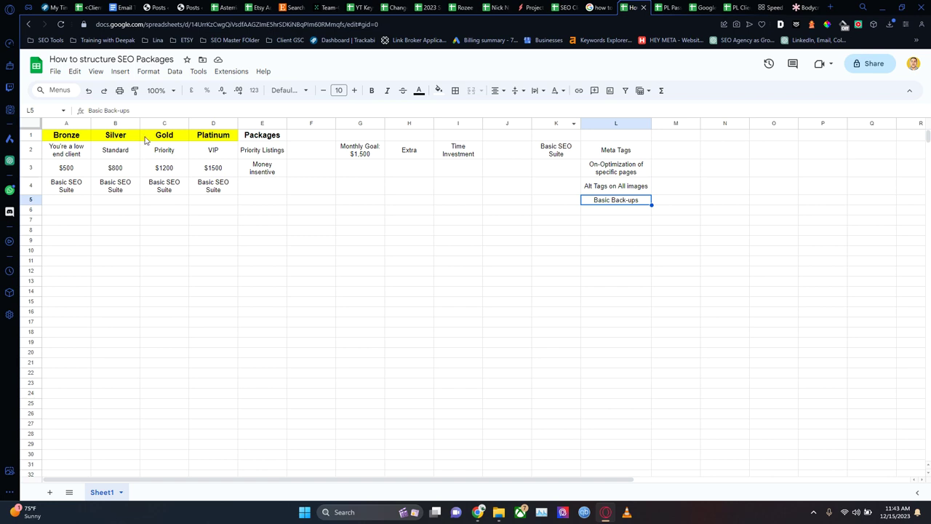
# - Enter the column headings "Bronze" in L1 and "Silver" in M1 above the Basic SEO Suite list
pyautogui.click(630, 137)
pyautogui.write('Bronze')
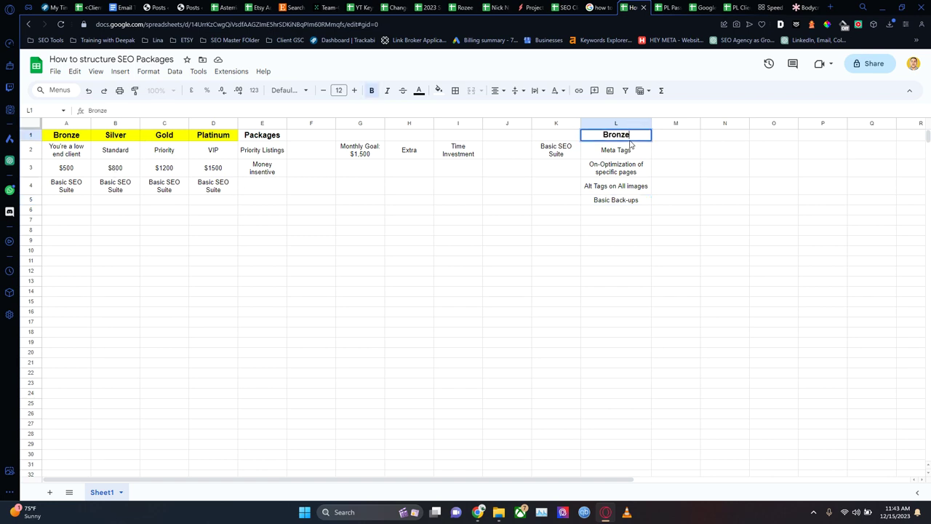
pyautogui.press('Return')
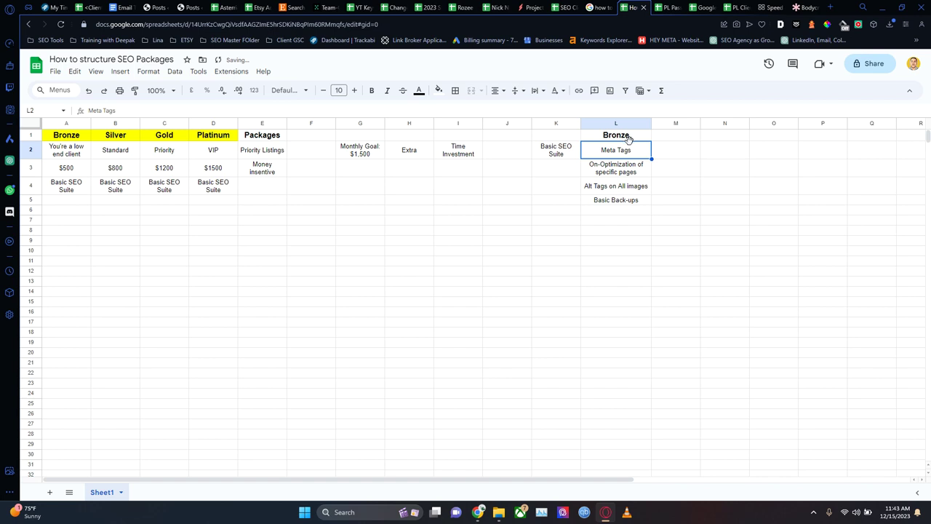
pyautogui.click(667, 135)
pyautogui.write('Silver')
pyautogui.press('Return')
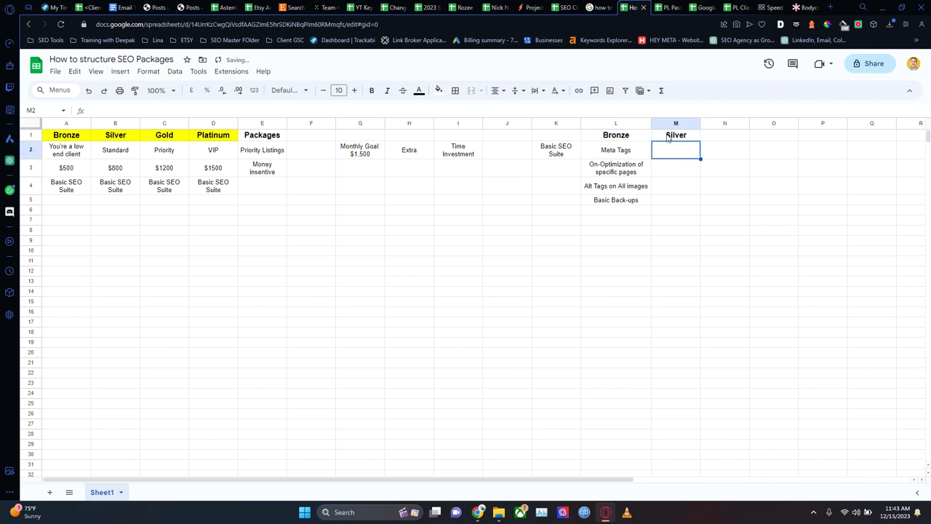
# - Enter "2 Backs a month" in cell M5 under Silver, beside Basic Back-ups
pyautogui.click(656, 203)
pyautogui.write('2 Backs a month')
pyautogui.press('Return')
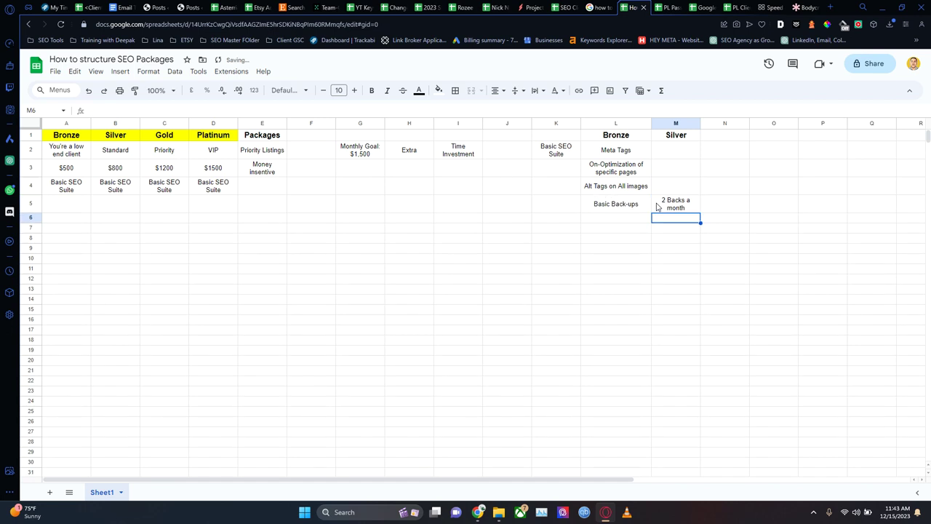
# - Fill the Basic SEO Suite block K2:M5 with a gray background
pyautogui.moveTo(619, 153); pyautogui.dragTo(690, 210)
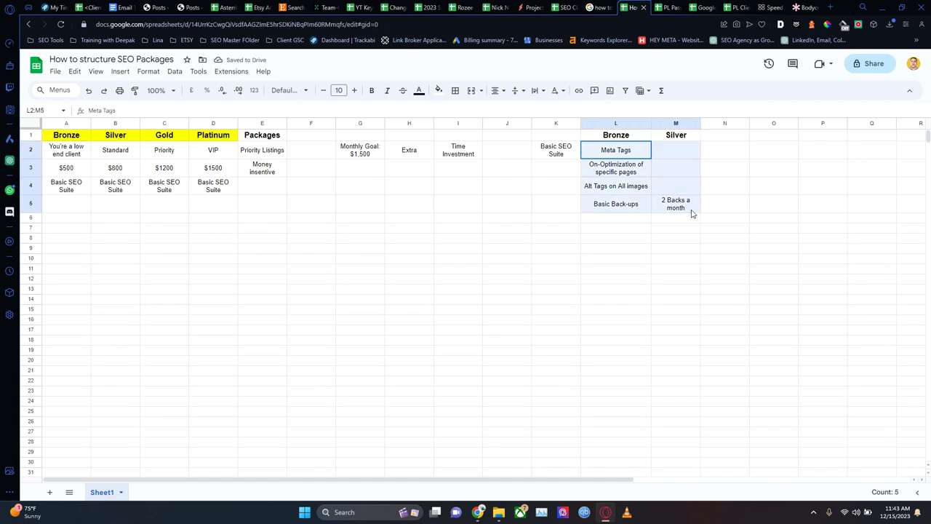
pyautogui.moveTo(619, 150); pyautogui.dragTo(603, 201)
pyautogui.moveTo(572, 150); pyautogui.dragTo(682, 209)
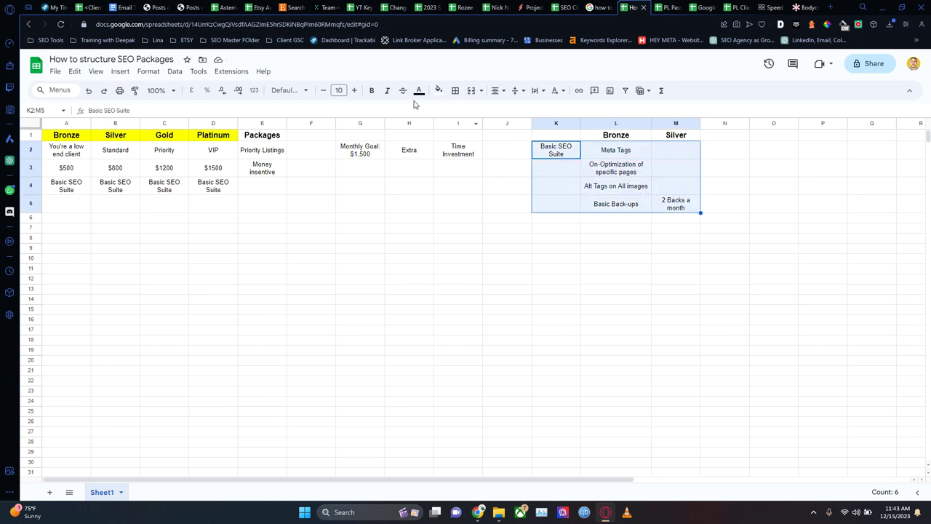
pyautogui.click(438, 90)
pyautogui.click(502, 124)
pyautogui.click(557, 258)
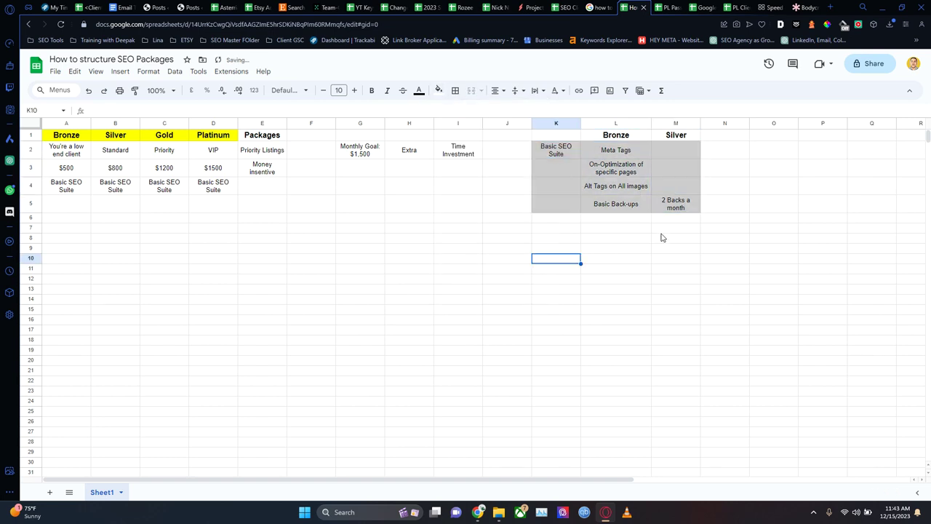
pyautogui.moveTo(554, 154); pyautogui.dragTo(671, 209)
pyautogui.click(598, 371)
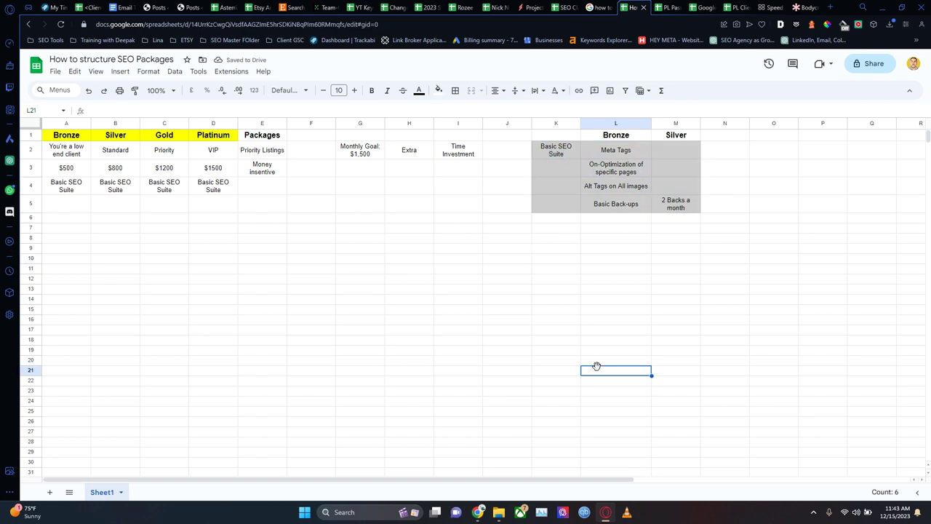
# - Make the "Basic SEO Suite" label in cell K2 bold
pyautogui.click(555, 154)
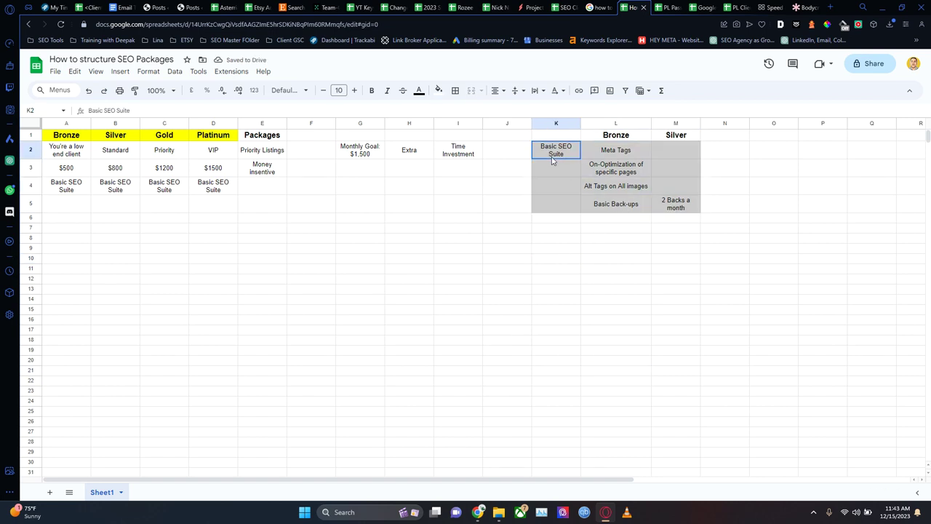
pyautogui.click(419, 90)
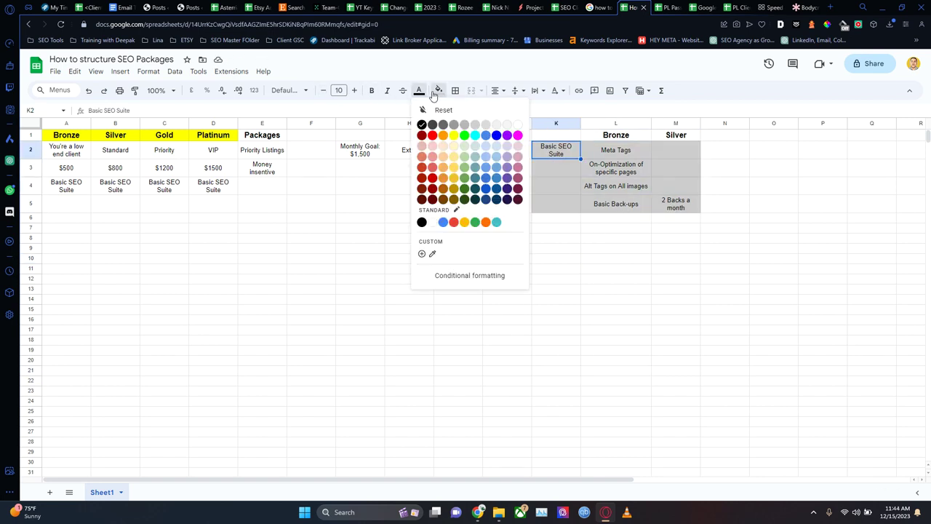
pyautogui.click(372, 90)
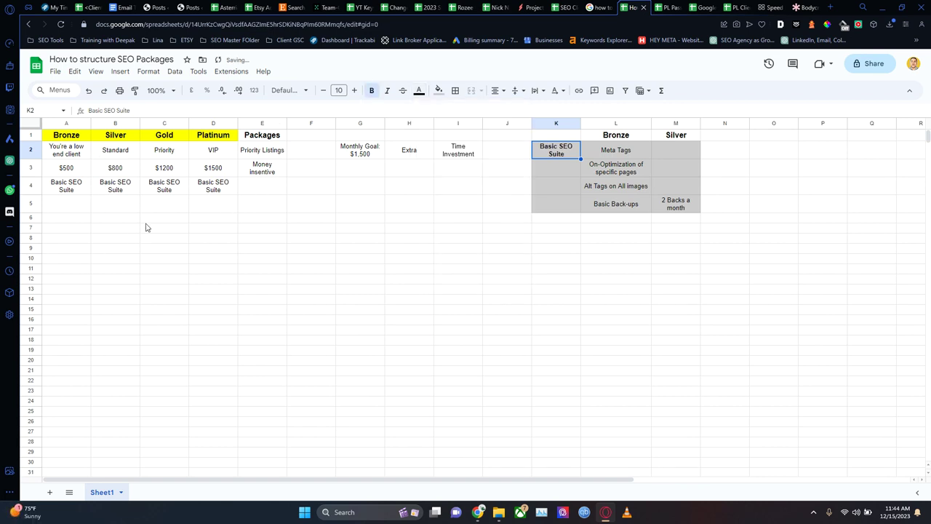
pyautogui.click(352, 272)
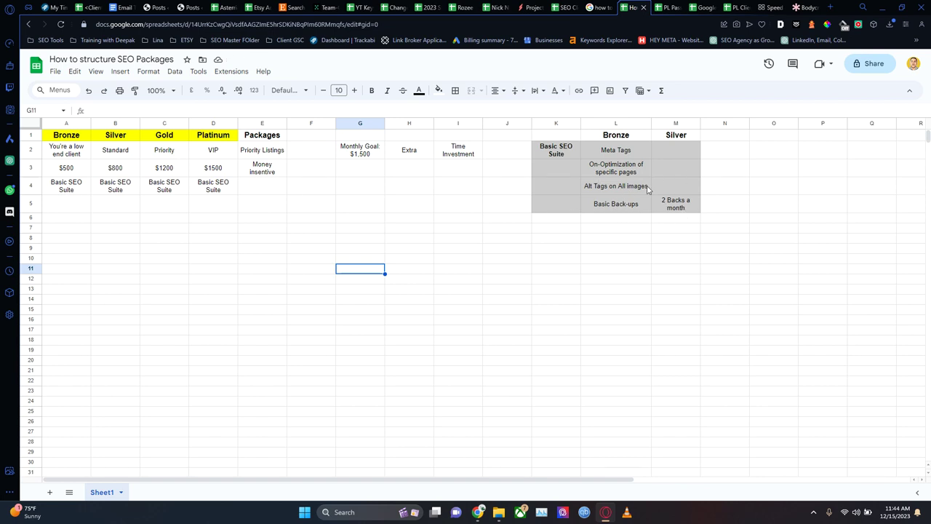
# - Enter "Recommendations and Audits (Monthly)" in cell L6 below the Basic SEO Suite list
pyautogui.click(630, 219)
pyautogui.write('Recommendations and Audits ()')
pyautogui.press('Left')
pyautogui.doubleClick(632, 219)
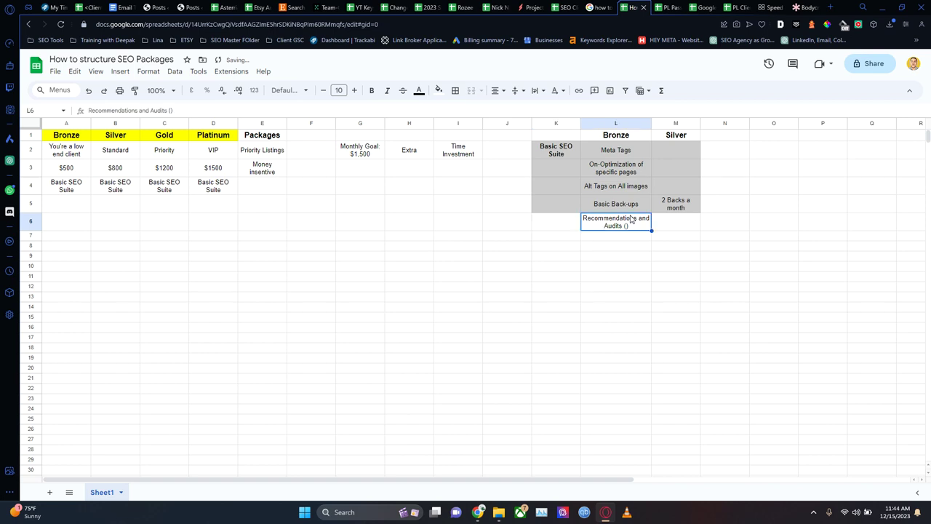
pyautogui.click(669, 218)
pyautogui.write('Monthly')
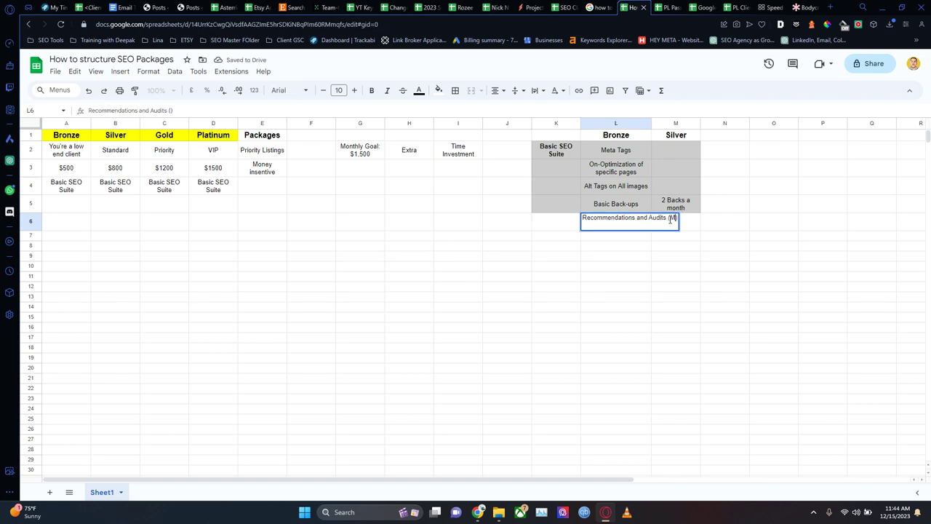
pyautogui.press('Return')
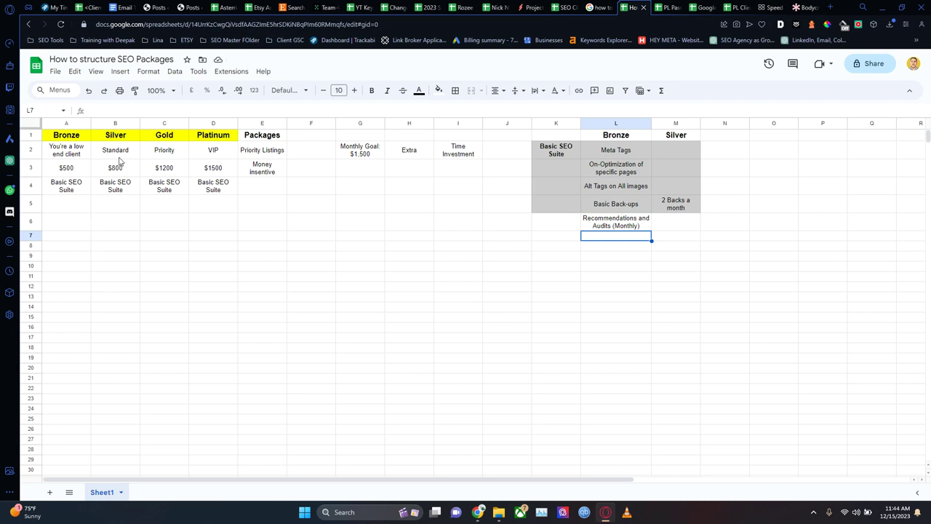
# - Enter "Updates (As needed with changes)" in cell A5 for the Bronze package
pyautogui.click(107, 210)
pyautogui.click(79, 208)
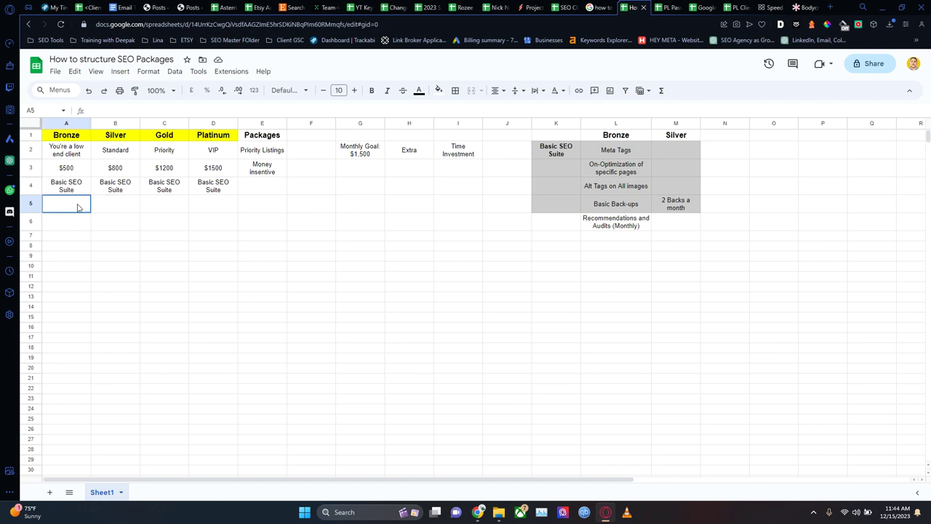
pyautogui.write('Co')
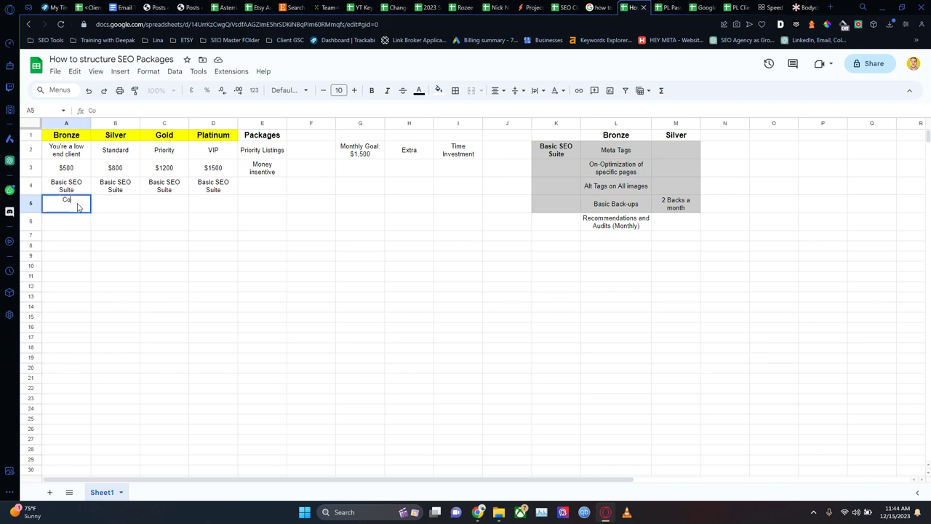
pyautogui.press('BackSpace')
pyautogui.press('BackSpace')
pyautogui.press('BackSpace')
pyautogui.write('Uod')
pyautogui.write('pdates ()')
pyautogui.press('Return')
pyautogui.press('Up')
pyautogui.doubleClick(78, 207)
pyautogui.write('As needed with change')
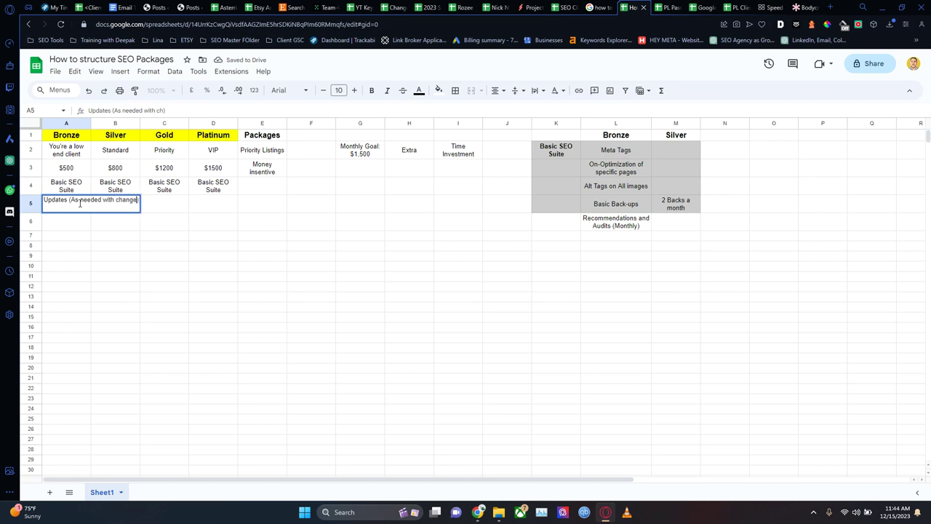
pyautogui.write('s')
pyautogui.press('Return')
pyautogui.click(80, 207)
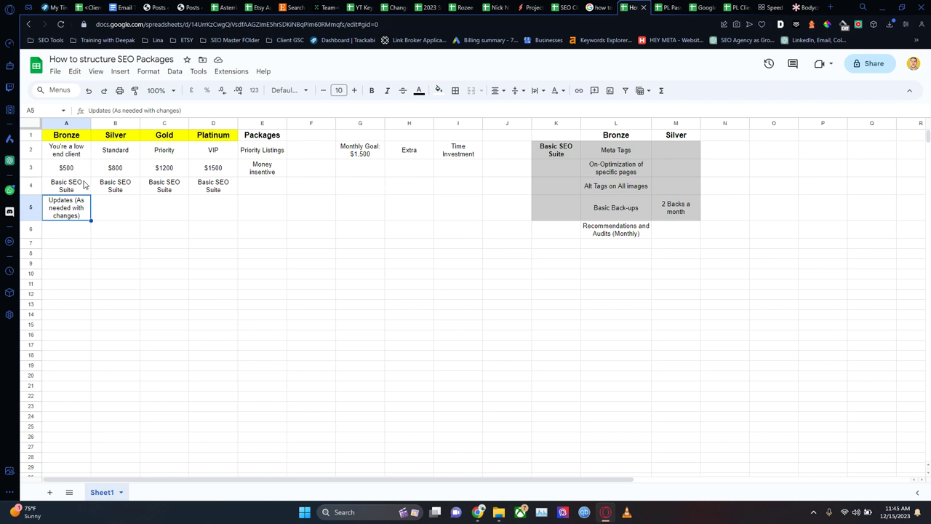
# - Copy the Bronze updates entry into B5 and change it to "Updates (Weekly)" for the Silver package
pyautogui.moveTo(92, 220); pyautogui.dragTo(173, 203)
pyautogui.doubleClick(125, 211)
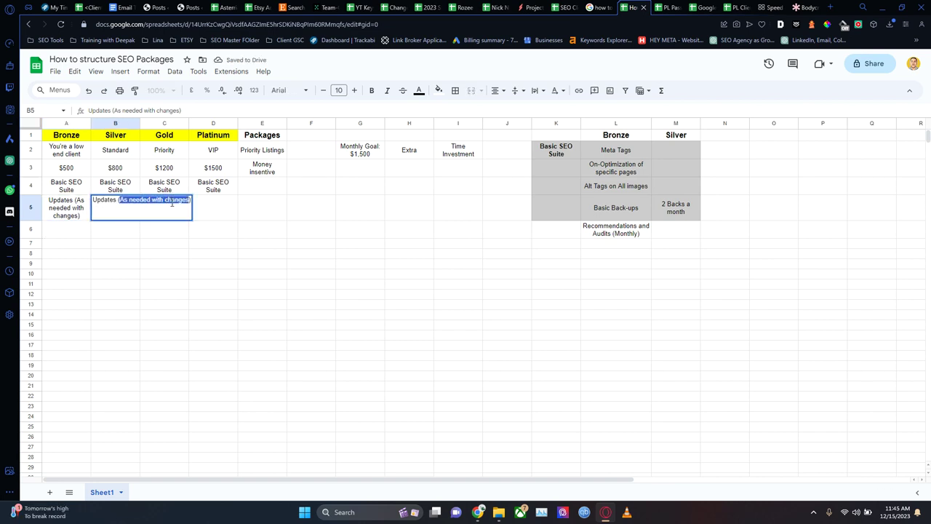
pyautogui.write('(Weekly)')
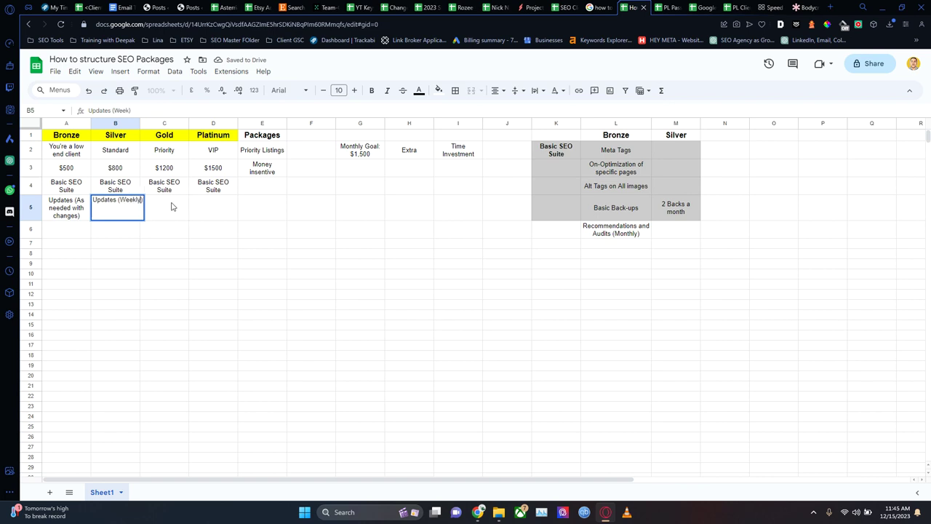
pyautogui.press('Return')
pyautogui.press('Up')
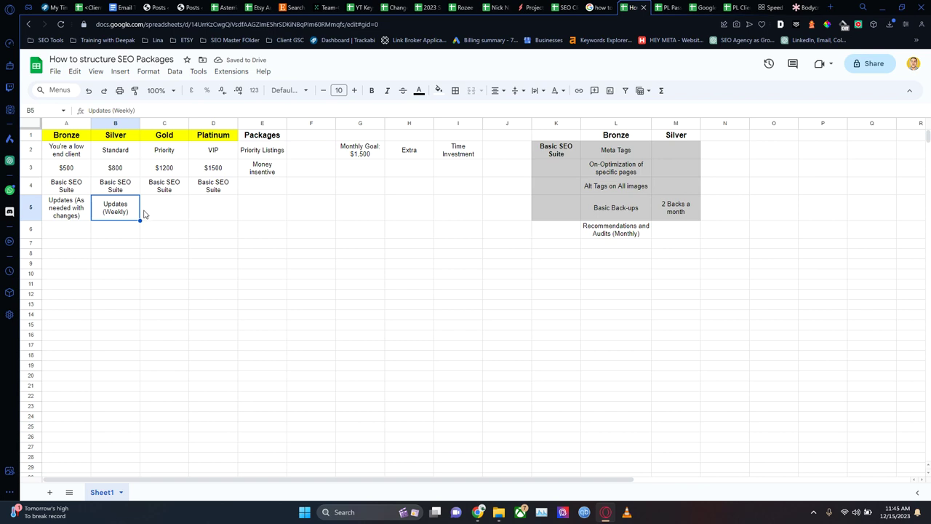
# - Extend the Silver updates entry across C5:D5 and replace the Gold cell C5 with "Constant communication"
pyautogui.click(146, 204)
pyautogui.click(127, 207)
pyautogui.moveTo(139, 220); pyautogui.dragTo(216, 224)
pyautogui.doubleClick(171, 207)
pyautogui.doubleClick(174, 204)
pyautogui.tripleClick(162, 201)
pyautogui.write('C')
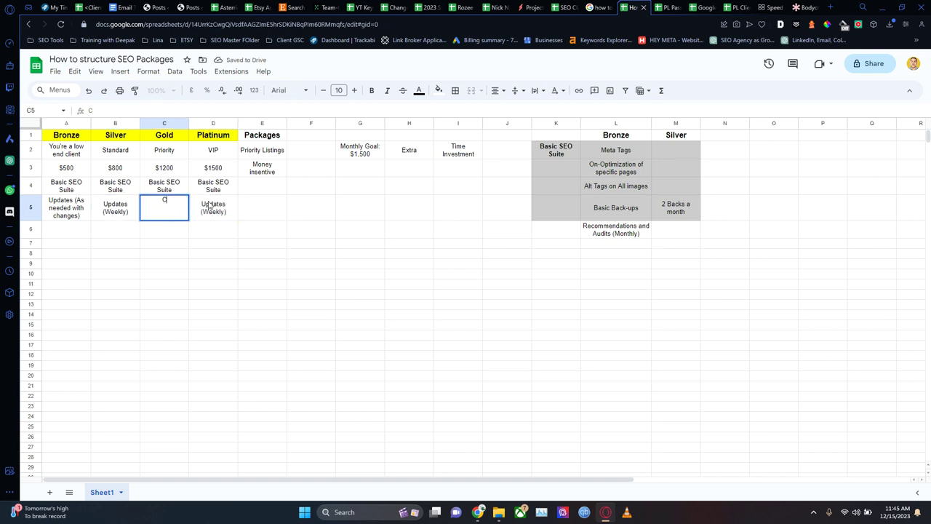
pyautogui.write('onstant commub')
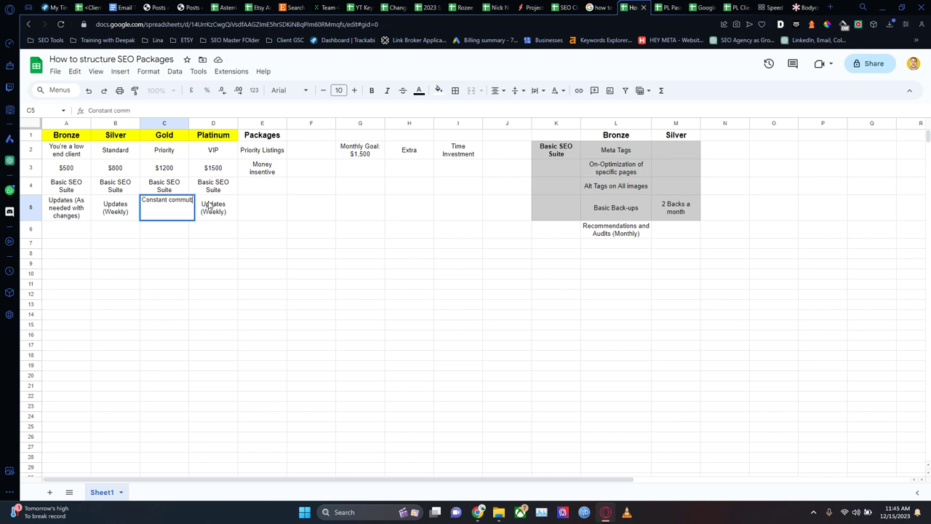
pyautogui.press('BackSpace')
pyautogui.write('nication')
pyautogui.press('Return')
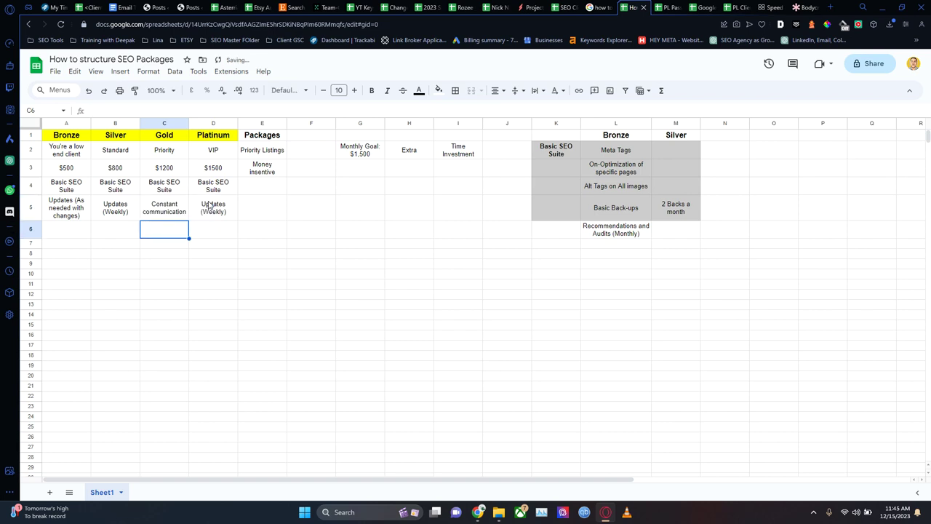
# - Copy "Constant communication" from the Gold cell C5 into the Platinum cell D5
pyautogui.click(186, 209)
pyautogui.moveTo(188, 219); pyautogui.dragTo(211, 218)
pyautogui.click(382, 285)
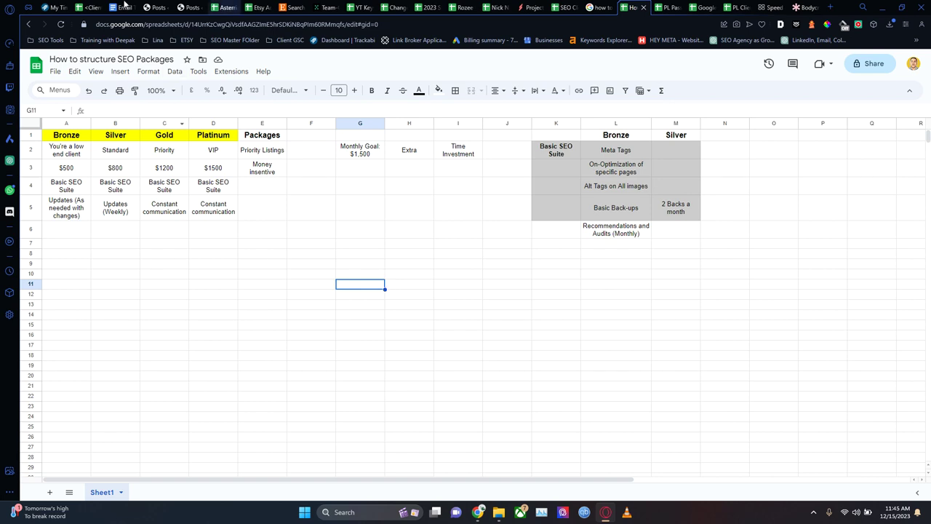
# - Add a bold "Addons" label in cell K8 below the Basic SEO Suite block
pyautogui.click(118, 216)
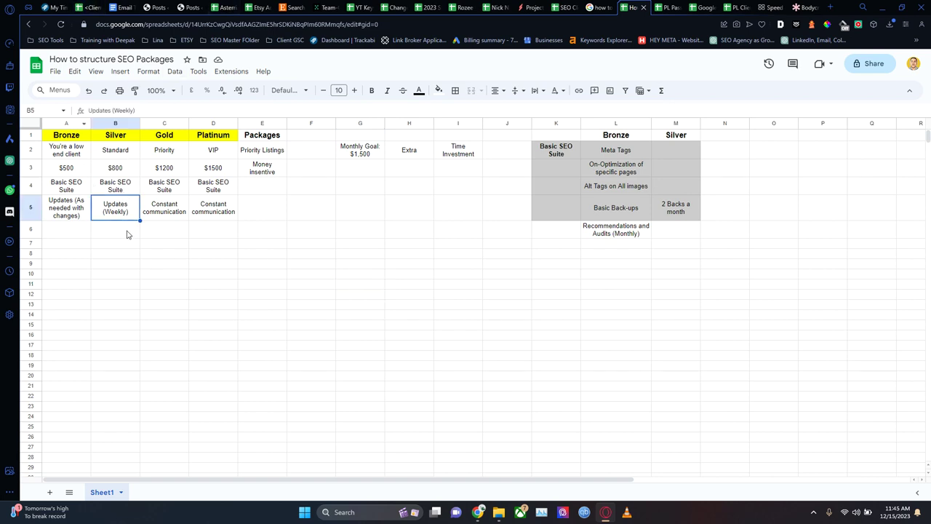
pyautogui.click(542, 252)
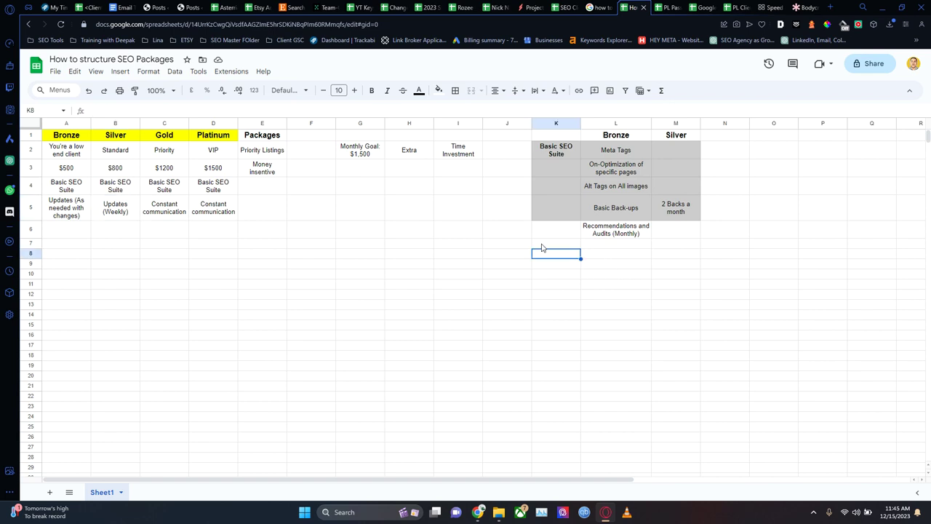
pyautogui.click(372, 90)
pyautogui.doubleClick(568, 255)
pyautogui.write('Addons')
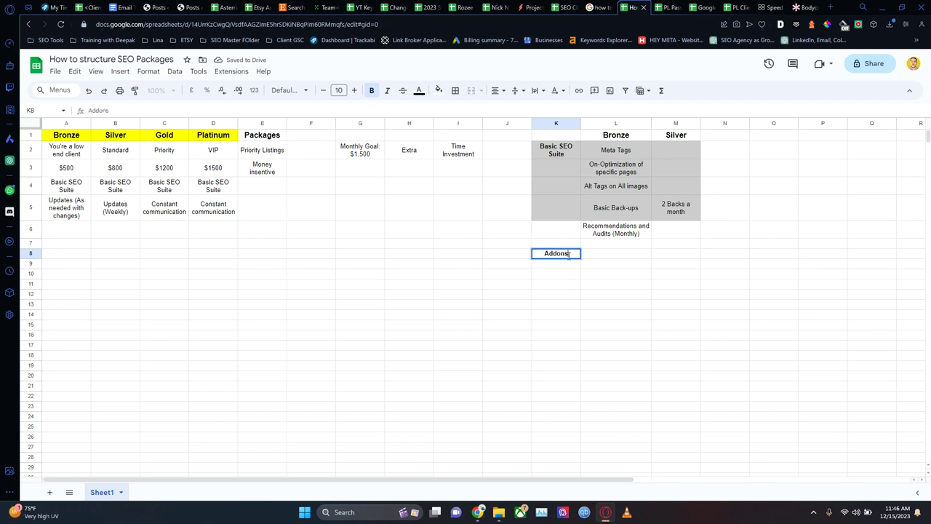
# - Enter "$200" in L8 and "4 Blogs a month" in M8 as the first addon
pyautogui.click(601, 262)
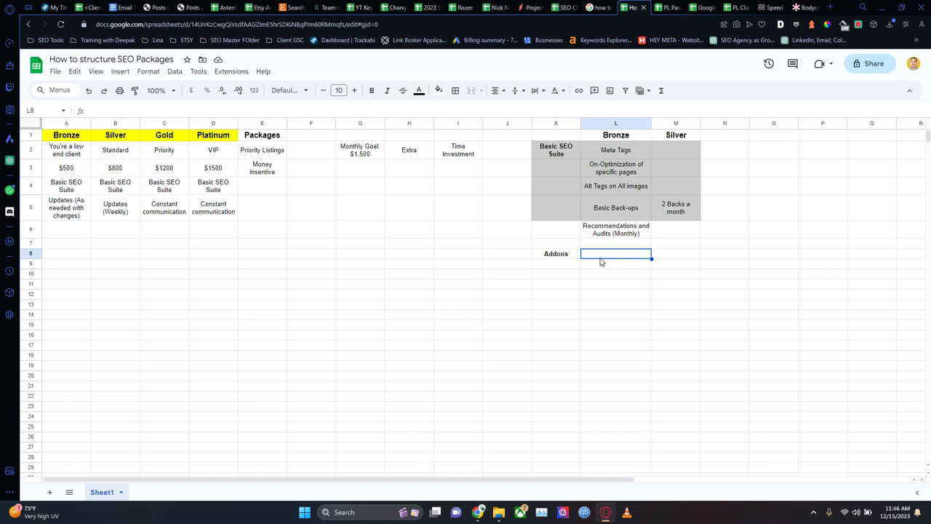
pyautogui.write('$200')
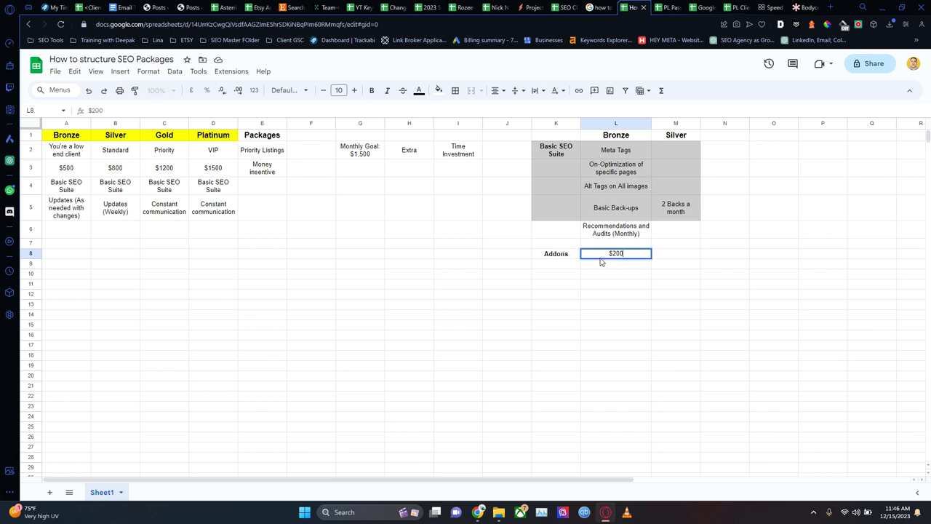
pyautogui.press('Tab')
pyautogui.write('3 Bac')
pyautogui.press('BackSpace')
pyautogui.press('BackSpace')
pyautogui.press('BackSpace')
pyautogui.press('BackSpace')
pyautogui.write('Blogs a month')
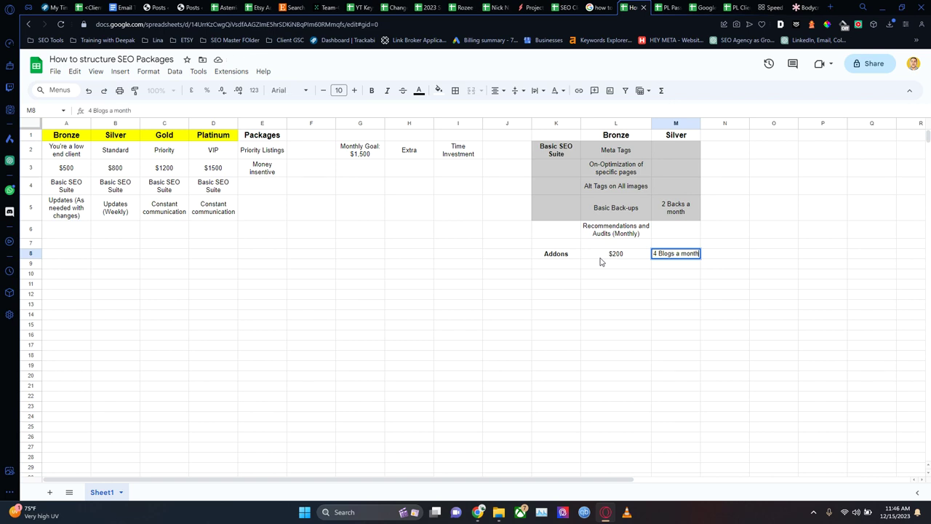
# - Enter "$50 per additional blog" in N8 beside the 4 Blogs a month addon
pyautogui.click(601, 262)
pyautogui.scroll(-1, 654, 262)
pyautogui.click(730, 243)
pyautogui.scroll(1, 730, 240)
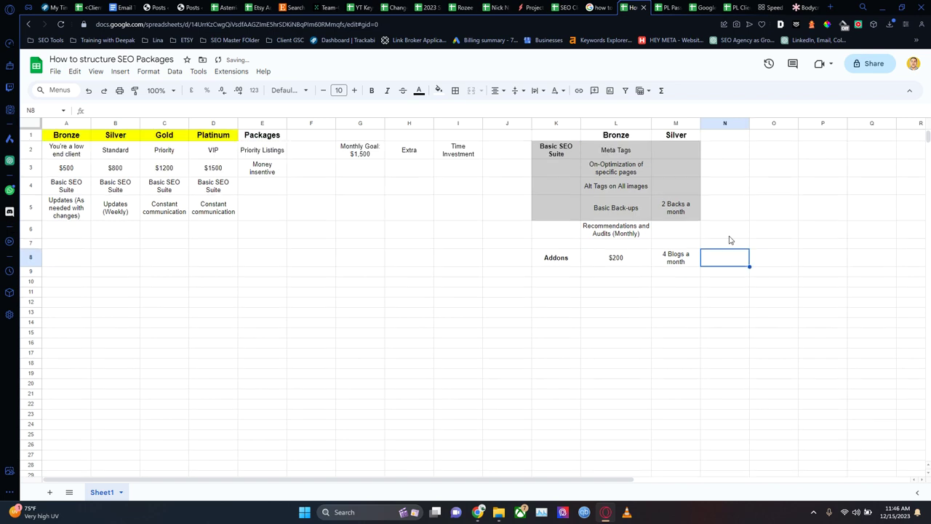
pyautogui.write('%')
pyautogui.press('BackSpace')
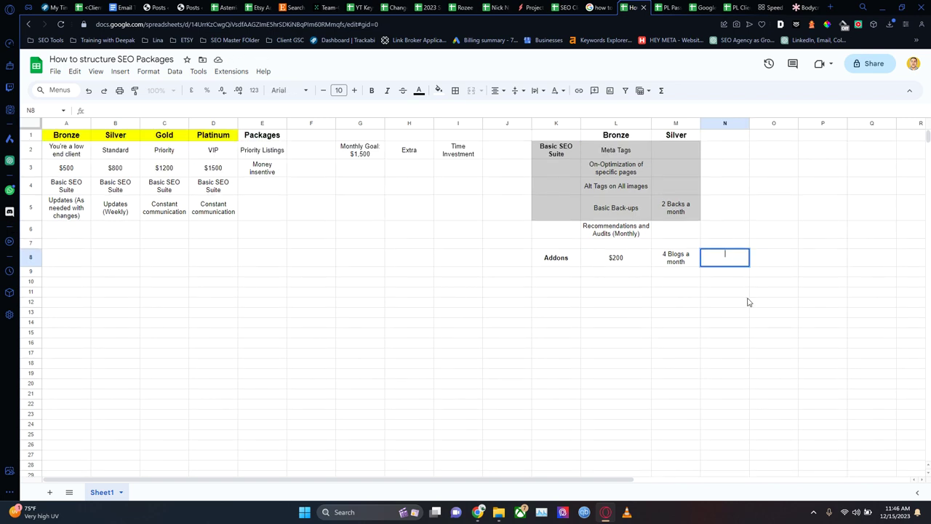
pyautogui.write('$50 per additional blog')
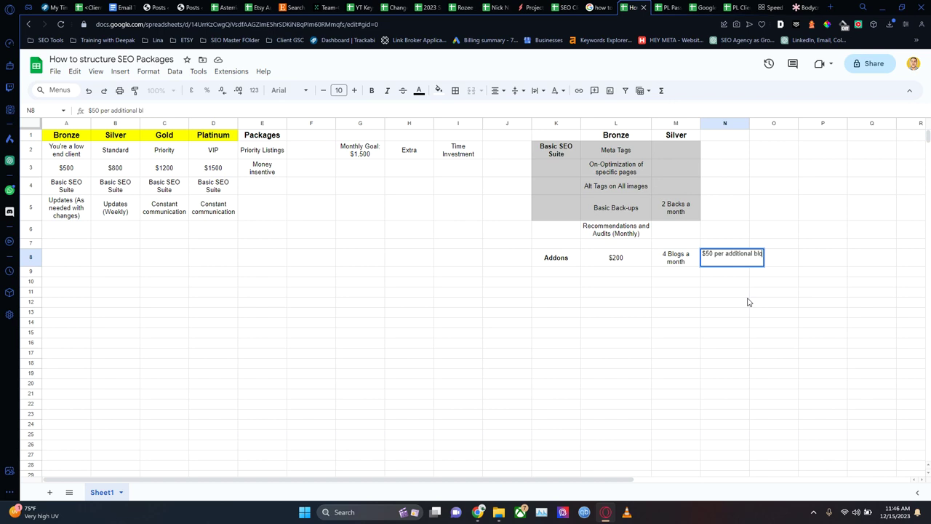
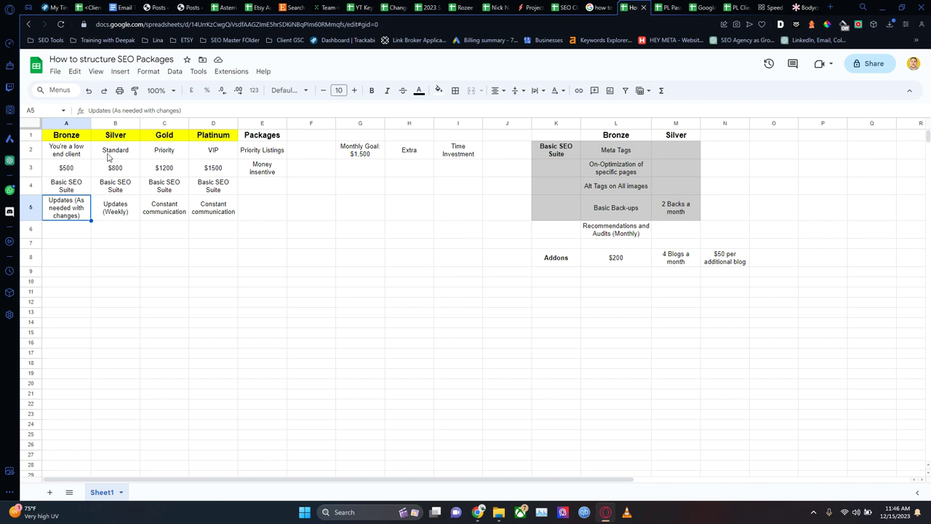
# - Move "4 Blogs a month" from the addons cell M8 to the Silver cell B6
pyautogui.moveTo(110, 155); pyautogui.dragTo(127, 212)
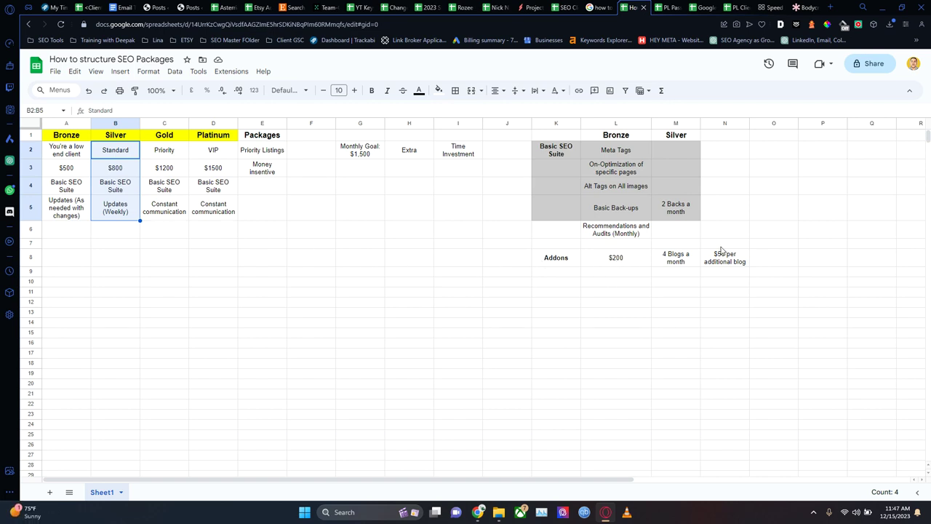
pyautogui.click(667, 265)
pyautogui.hotkey('ctrl', 'c')
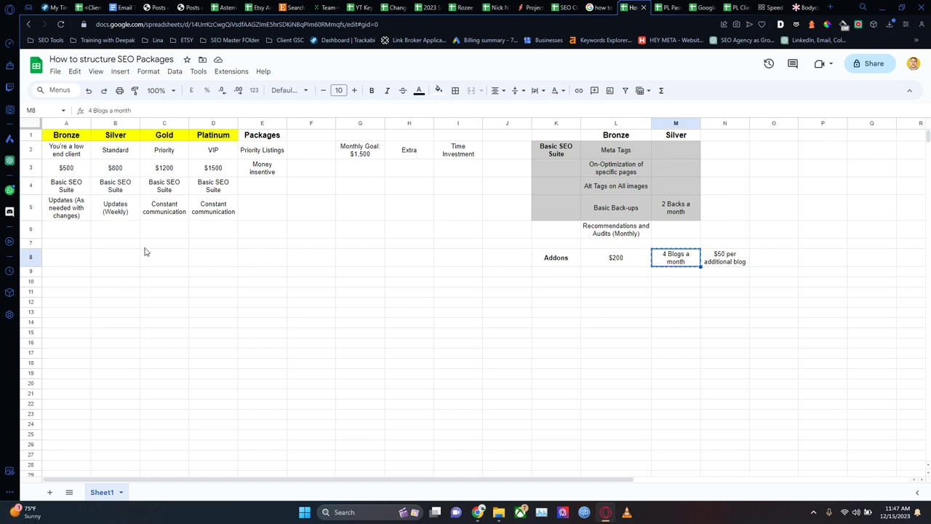
pyautogui.click(115, 230)
pyautogui.hotkey('ctrl', 'v')
pyautogui.click(218, 256)
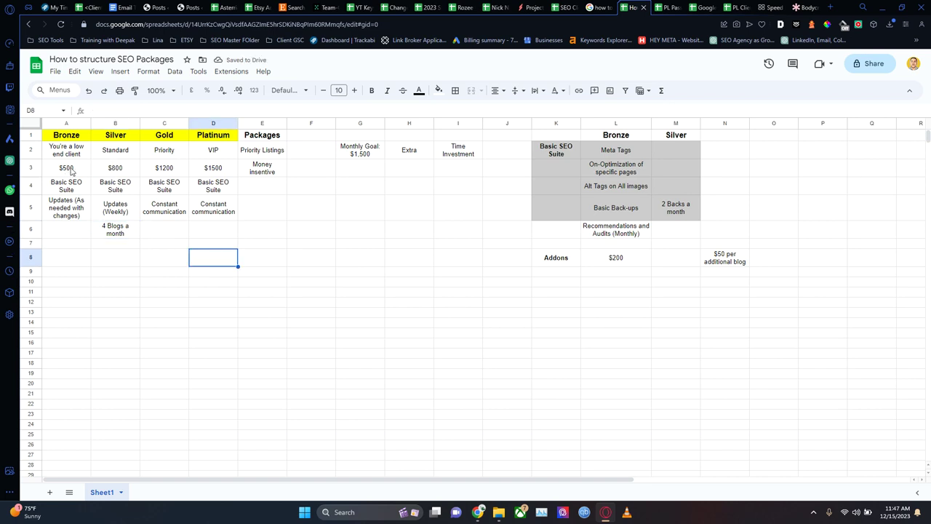
pyautogui.click(726, 263)
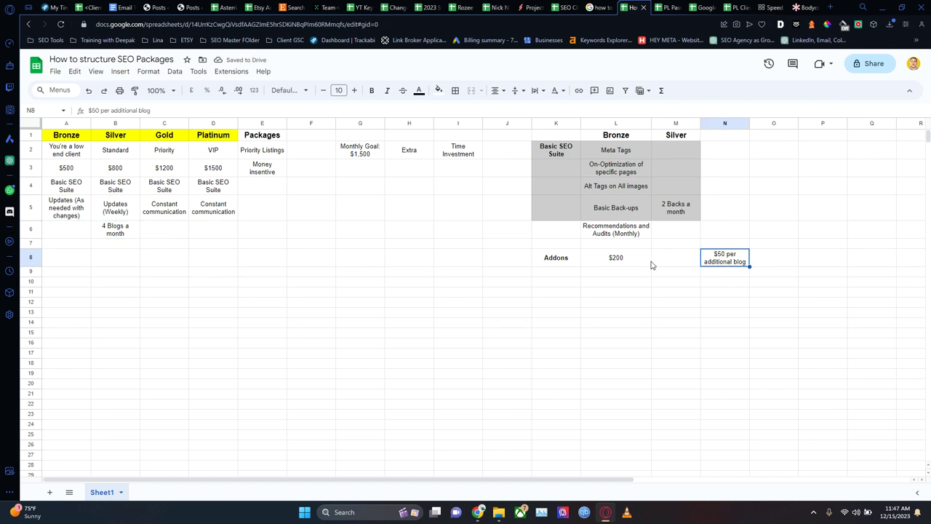
pyautogui.click(586, 259)
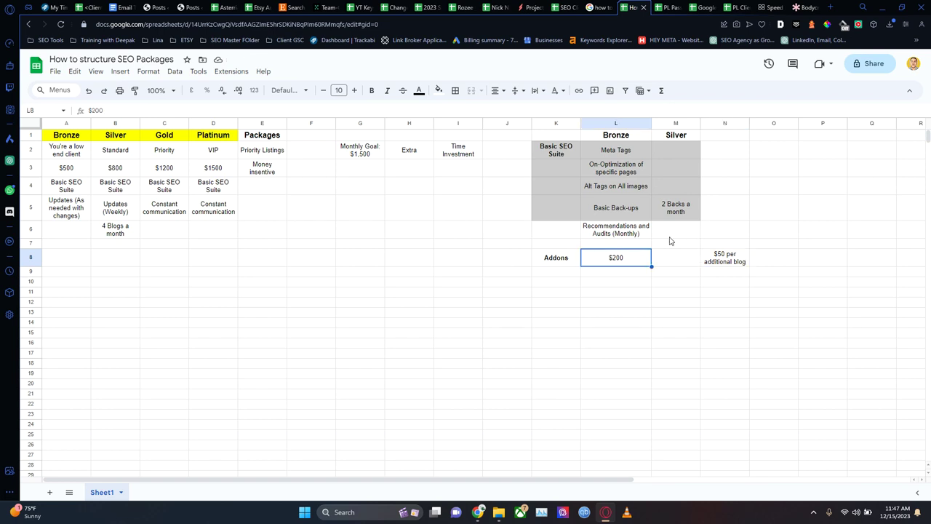
pyautogui.click(122, 212)
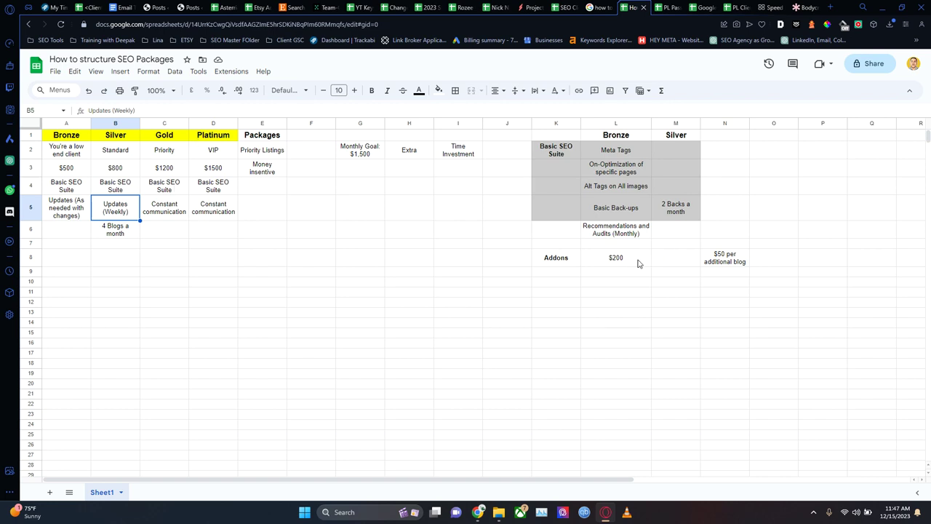
# - Copy the Silver blogs entry from B6 into the Gold cell C6 and change it to "5 Blogs a month"
pyautogui.click(162, 228)
pyautogui.hotkey('ctrl', 'v')
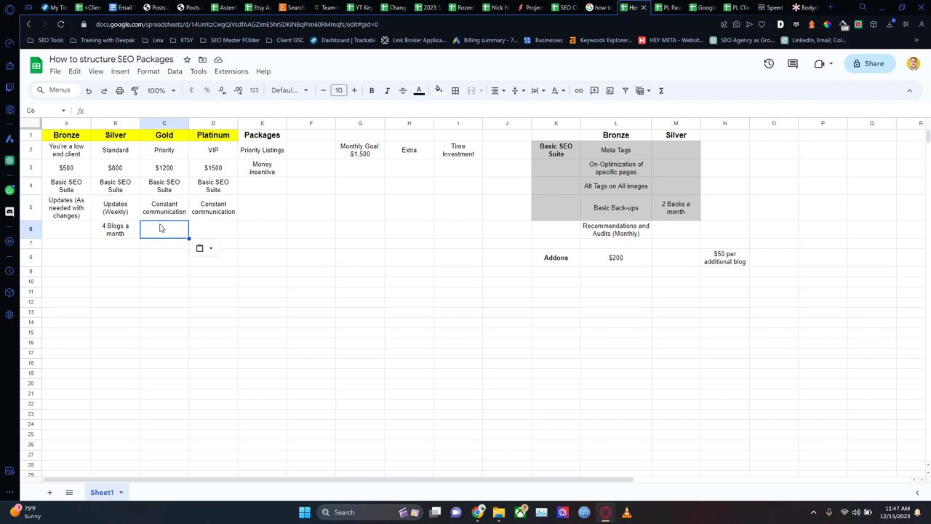
pyautogui.click(133, 232)
pyautogui.hotkey('ctrl', 'c')
pyautogui.click(167, 230)
pyautogui.hotkey('ctrl', 'v')
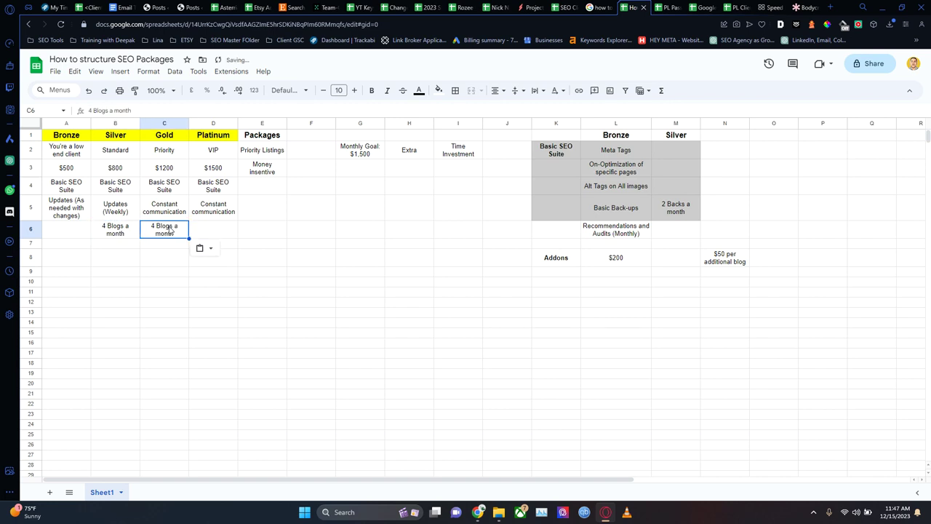
pyautogui.doubleClick(156, 225)
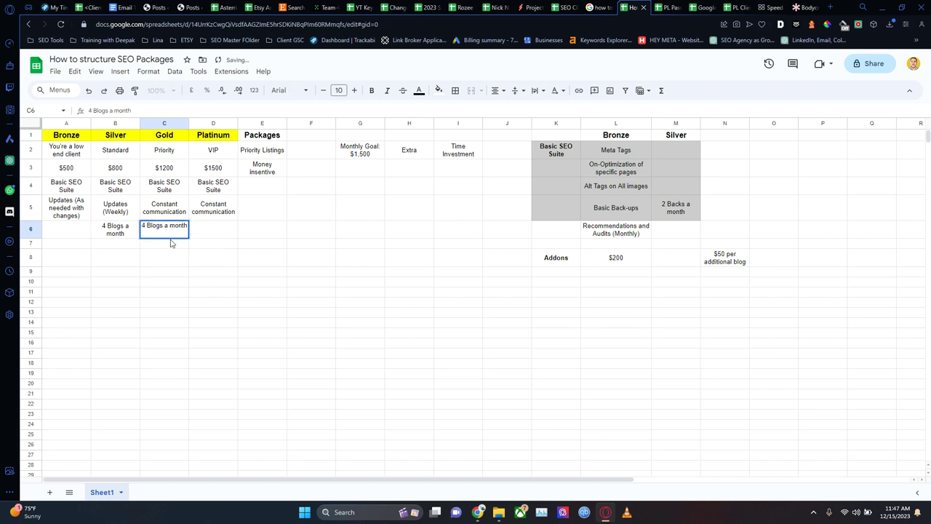
pyautogui.press('BackSpace')
pyautogui.write('5')
pyautogui.press('Return')
pyautogui.press('Right')
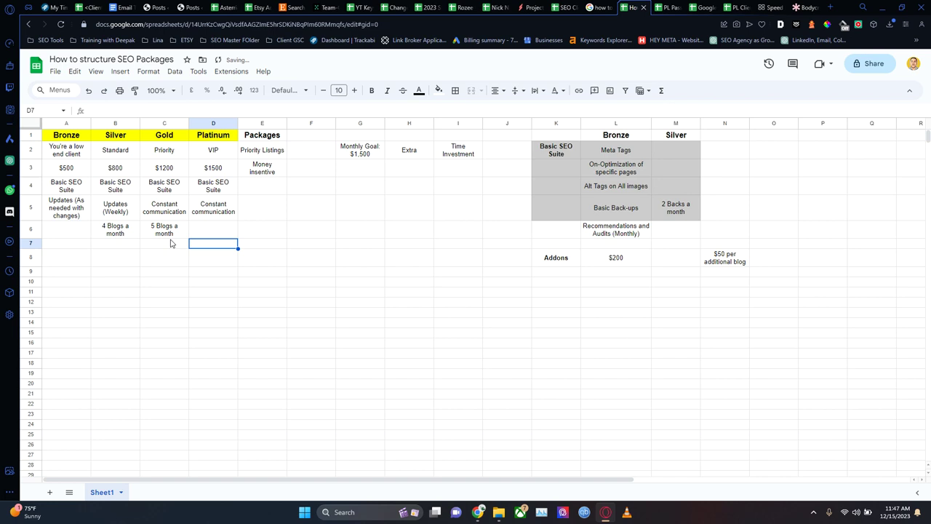
# - Paste the Silver blogs entry into the Platinum cell D6 and change it to "6 Blogs a month"
pyautogui.click(207, 233)
pyautogui.hotkey('ctrl', 'v')
pyautogui.doubleClick(206, 227)
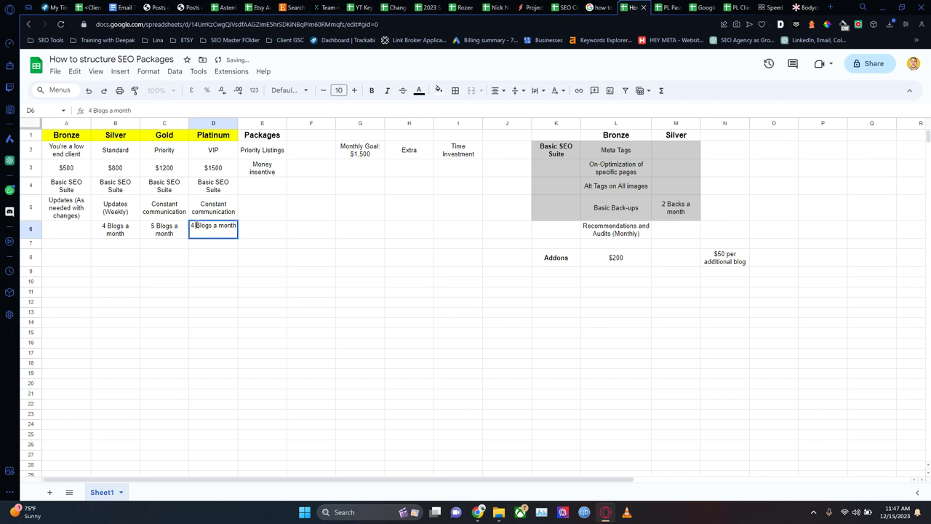
pyautogui.press('BackSpace')
pyautogui.write('6')
pyautogui.press('Return')
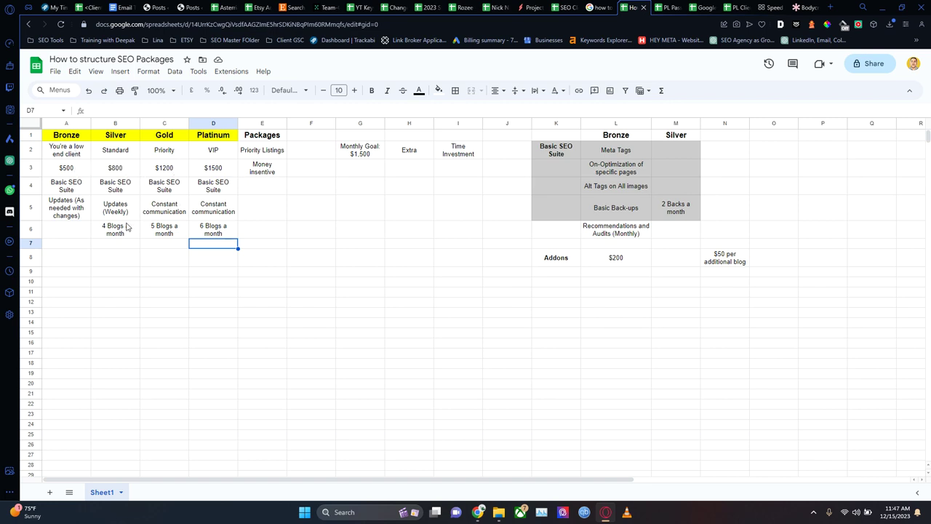
pyautogui.moveTo(126, 228); pyautogui.dragTo(227, 231)
pyautogui.moveTo(166, 207); pyautogui.dragTo(215, 209)
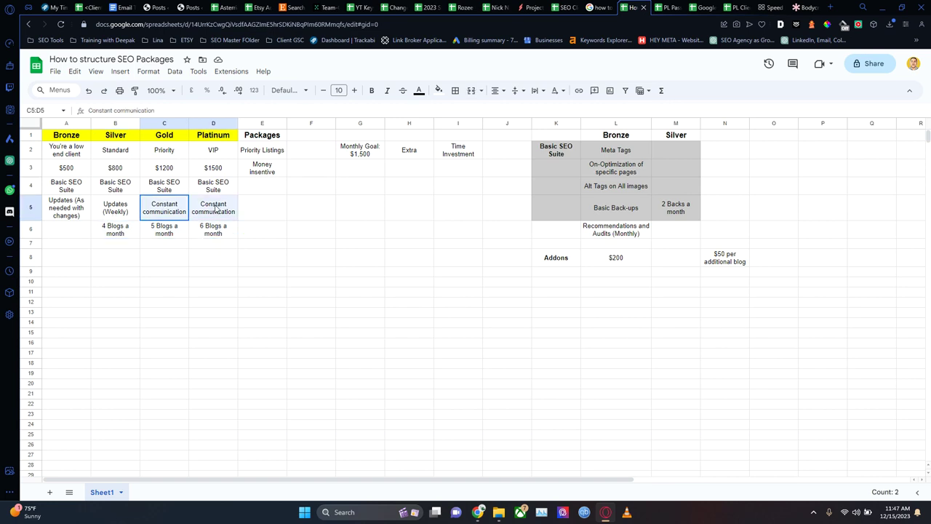
pyautogui.moveTo(160, 245); pyautogui.dragTo(221, 252)
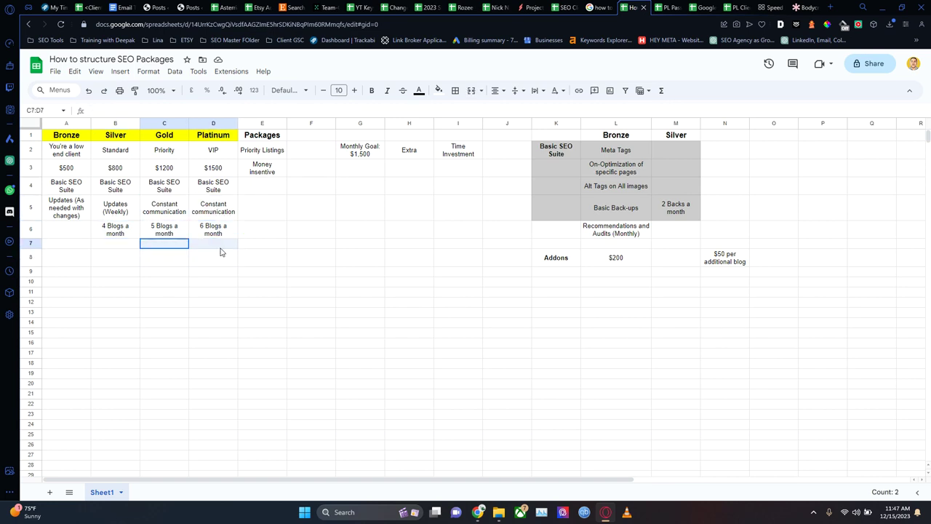
pyautogui.click(215, 246)
# - Enter "Bi-weekly GSC Updates" in the Silver cell B7
pyautogui.click(137, 246)
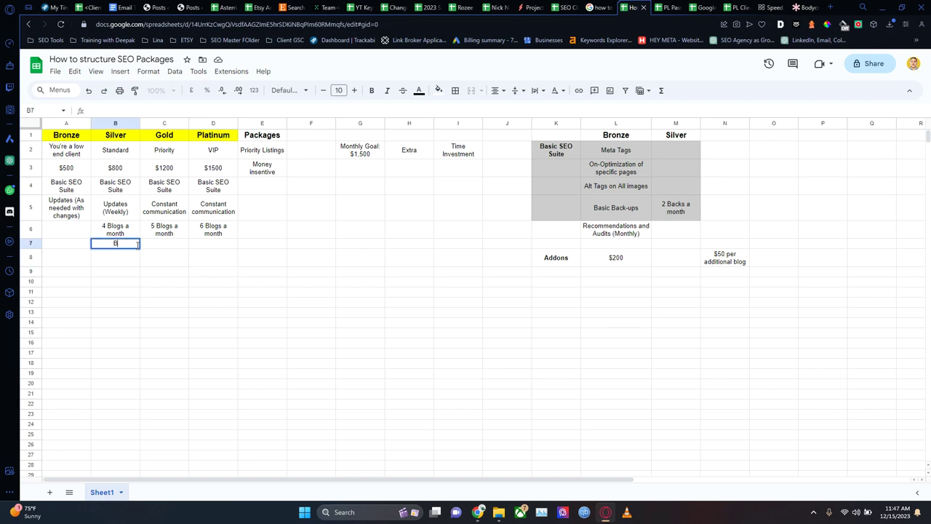
pyautogui.write('B')
pyautogui.write('i-weekyl a')
pyautogui.press('BackSpace')
pyautogui.press('BackSpace')
pyautogui.press('BackSpace')
pyautogui.press('BackSpace')
pyautogui.write('ly GSC Updates')
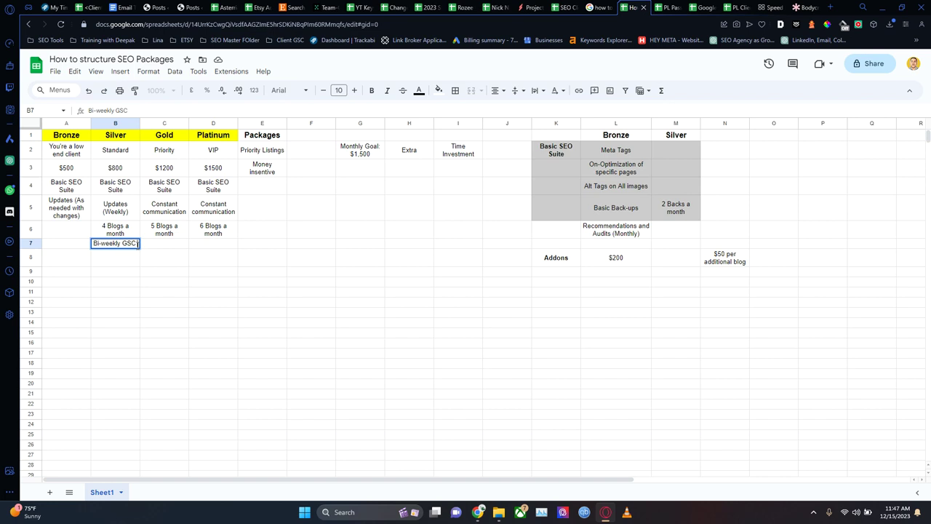
pyautogui.press('Return')
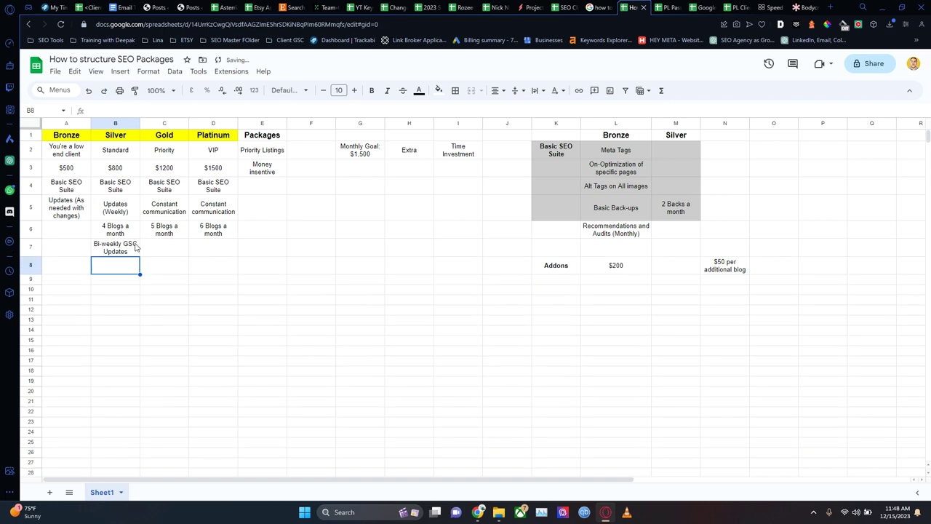
# - Copy the GSC updates entry from B7 into the Gold cell C7 and change it to "Weekly GSC Updates"
pyautogui.click(129, 251)
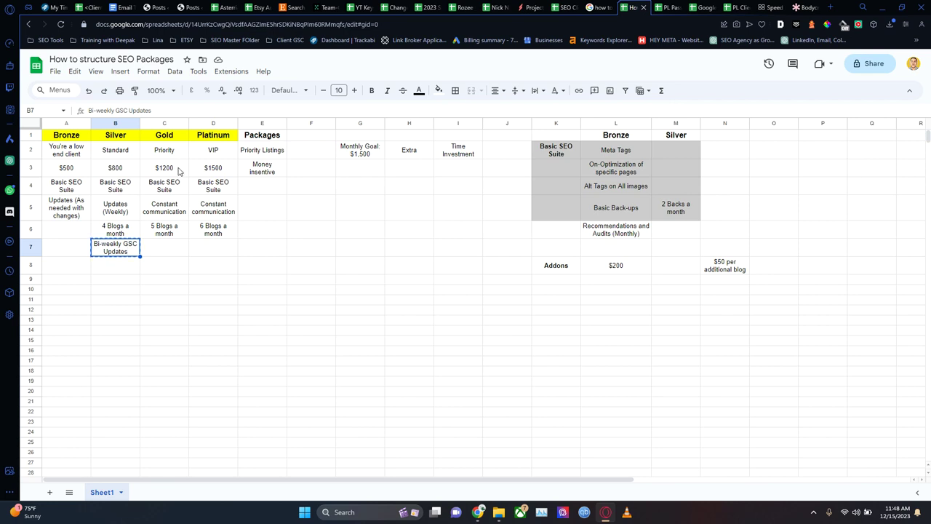
pyautogui.hotkey('ctrl', 'c')
pyautogui.click(168, 247)
pyautogui.hotkey('ctrl', 'v')
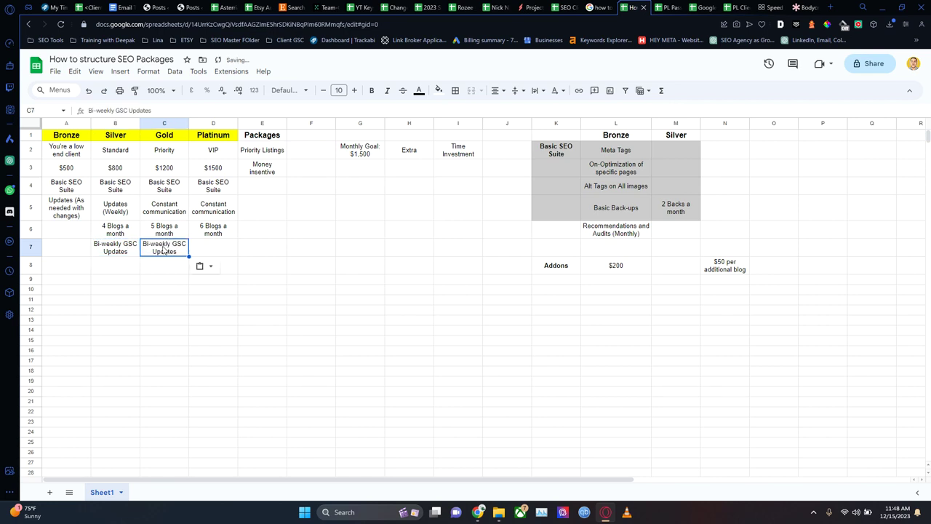
pyautogui.doubleClick(148, 245)
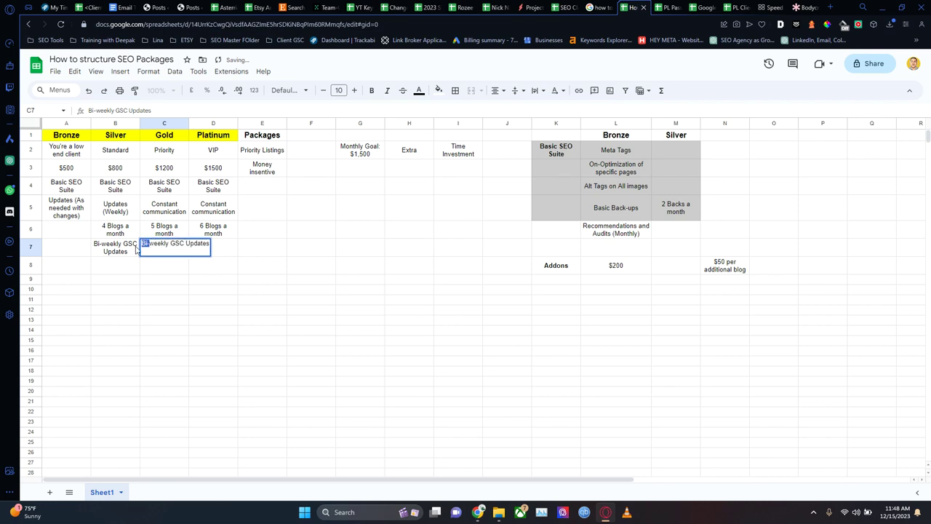
pyautogui.press('BackSpace')
pyautogui.press('BackSpace')
pyautogui.press('Delete')
pyautogui.press('Delete')
pyautogui.write('W')
pyautogui.click(168, 272)
# - Enter "Weekly with detailed breakdown" in the Platinum cell D7 and widen column D
pyautogui.click(200, 250)
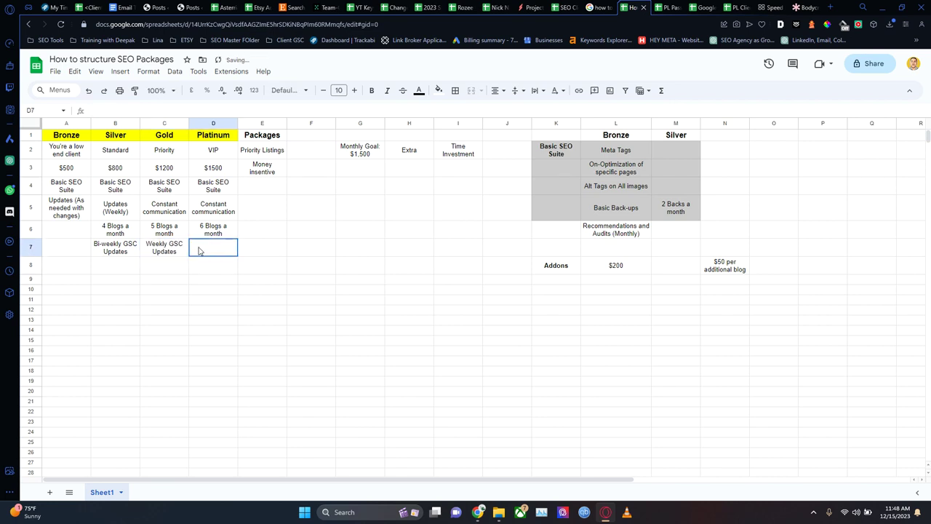
pyautogui.write('Wee')
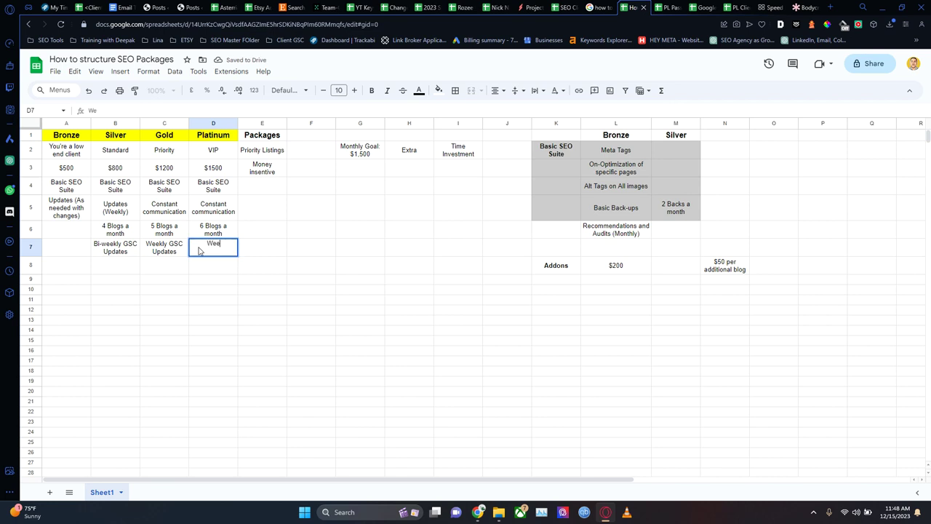
pyautogui.write('kly with detailed (')
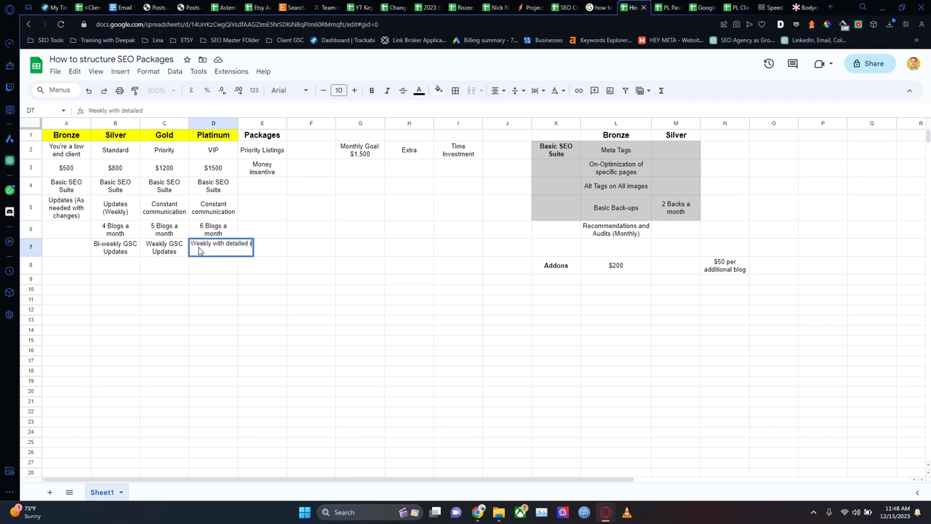
pyautogui.write('reakdown')
pyautogui.press('Return')
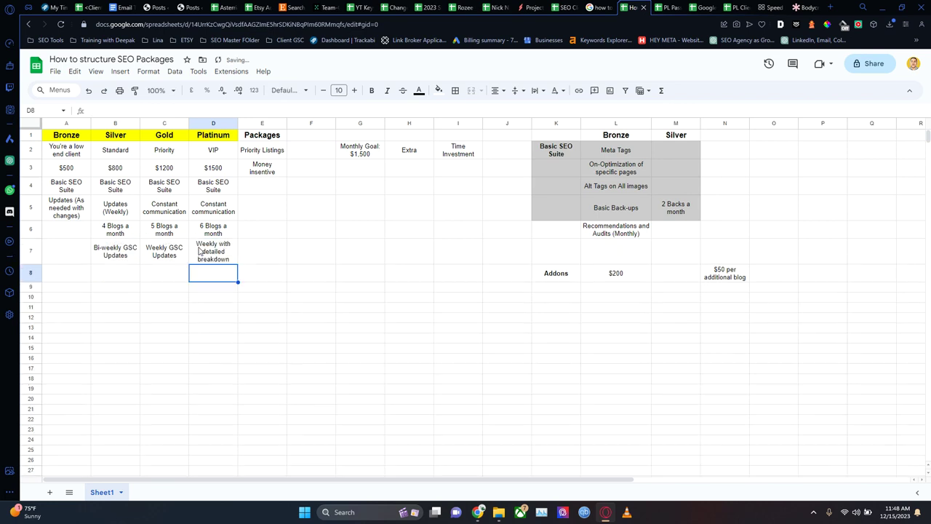
pyautogui.moveTo(229, 121); pyautogui.dragTo(261, 121)
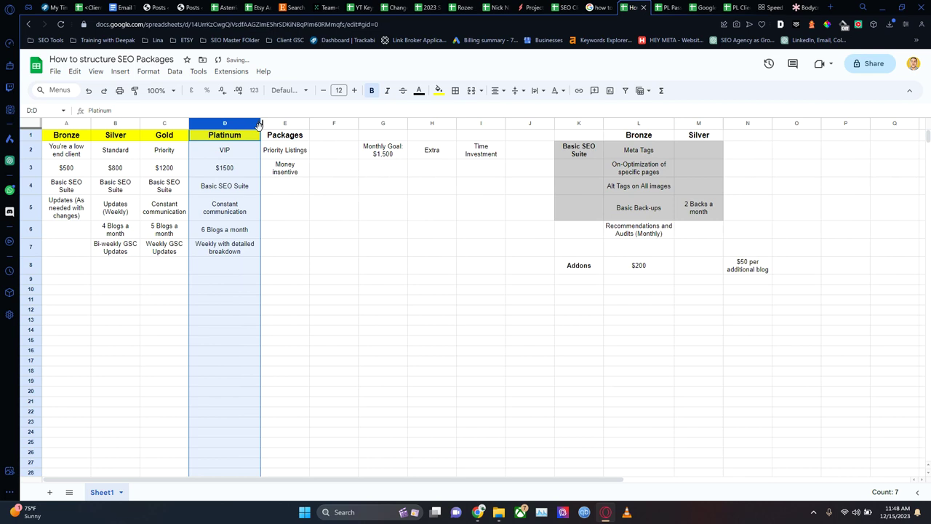
pyautogui.click(233, 265)
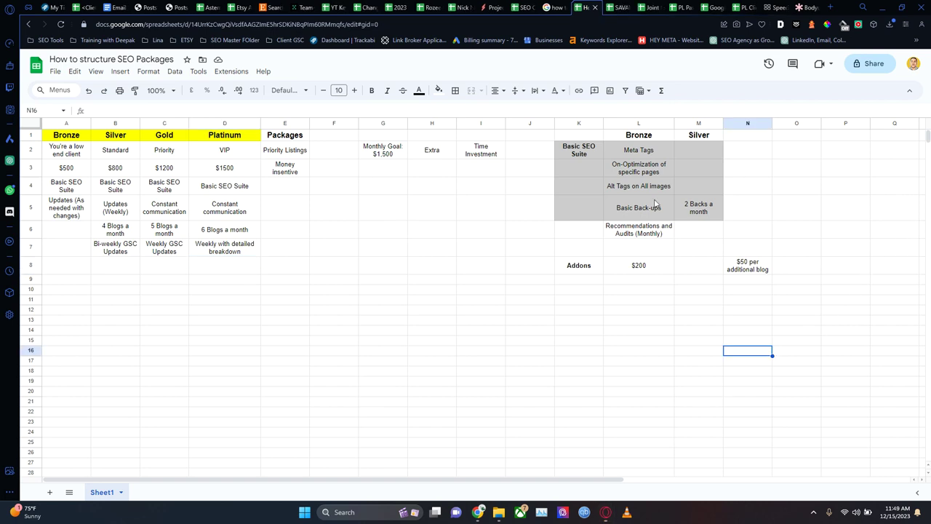
pyautogui.click(192, 247)
pyautogui.click(227, 124)
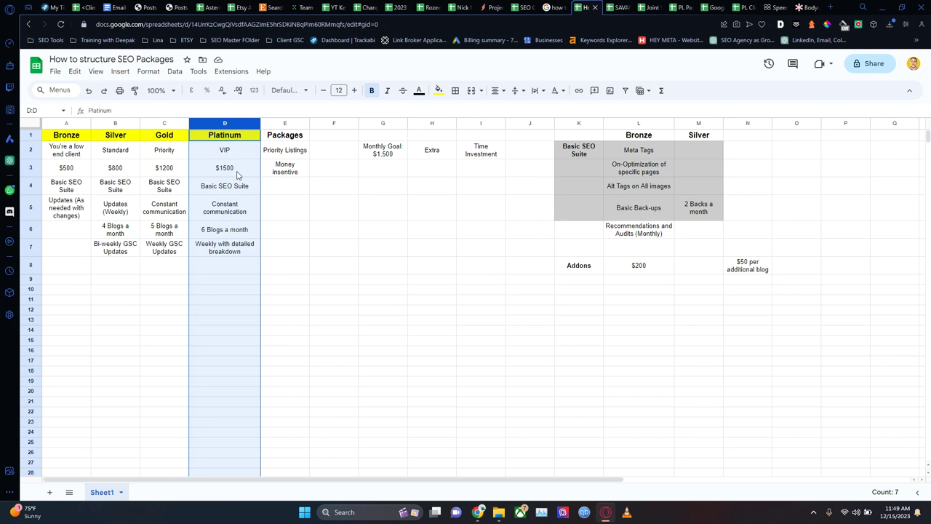
pyautogui.click(85, 209)
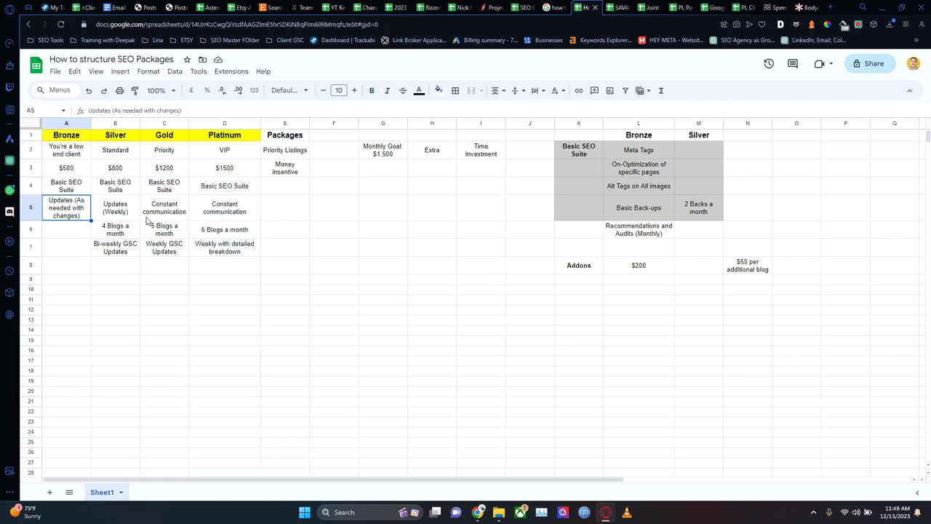
pyautogui.click(107, 247)
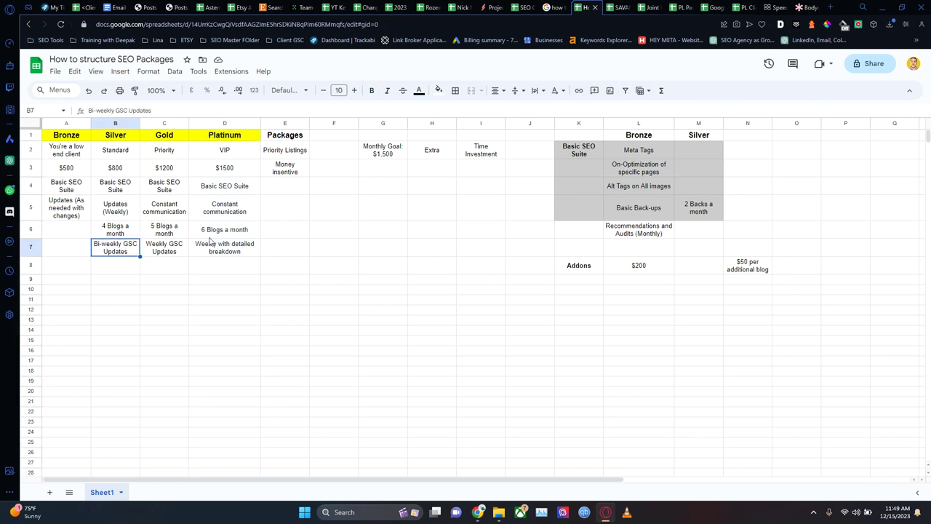
# - Enter "Monthly GSC Update" in the Bronze cell A6 and widen columns A, B and C
pyautogui.click(76, 229)
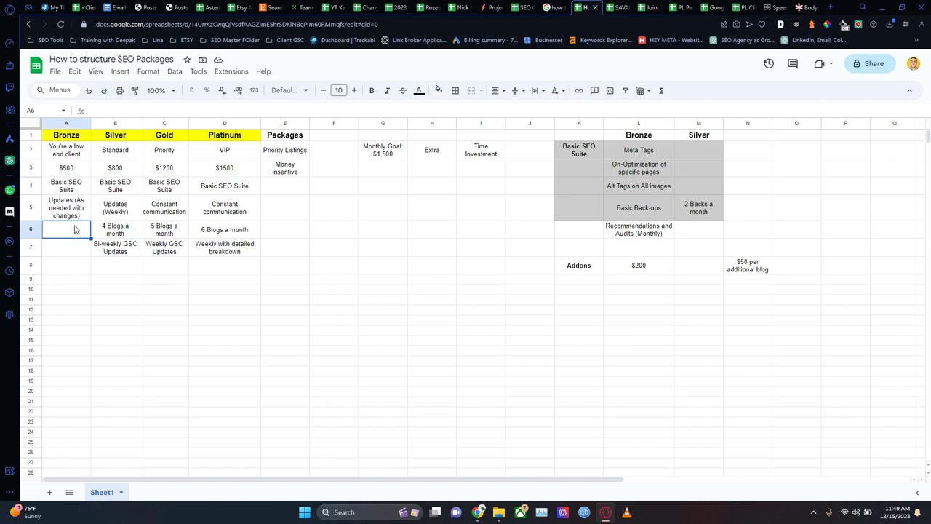
pyautogui.write('Monthly')
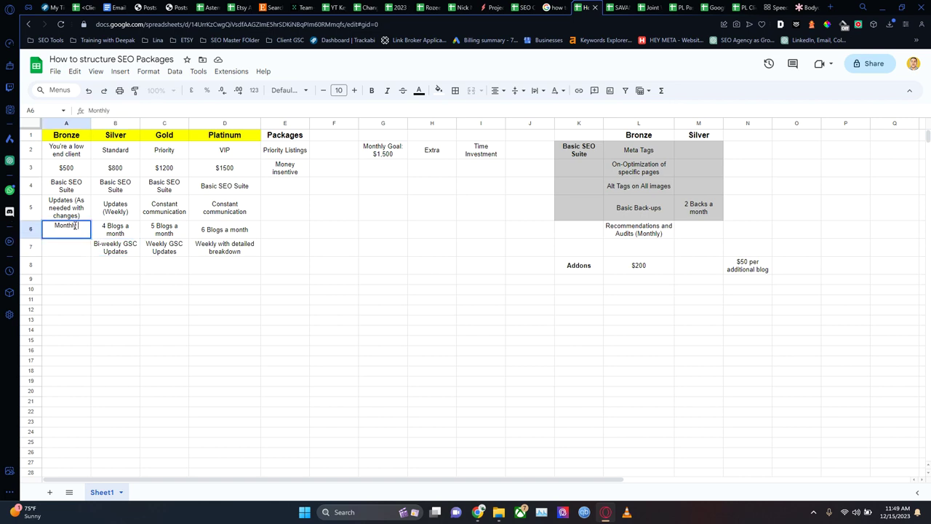
pyautogui.write(' GSC Update')
pyautogui.press('Return')
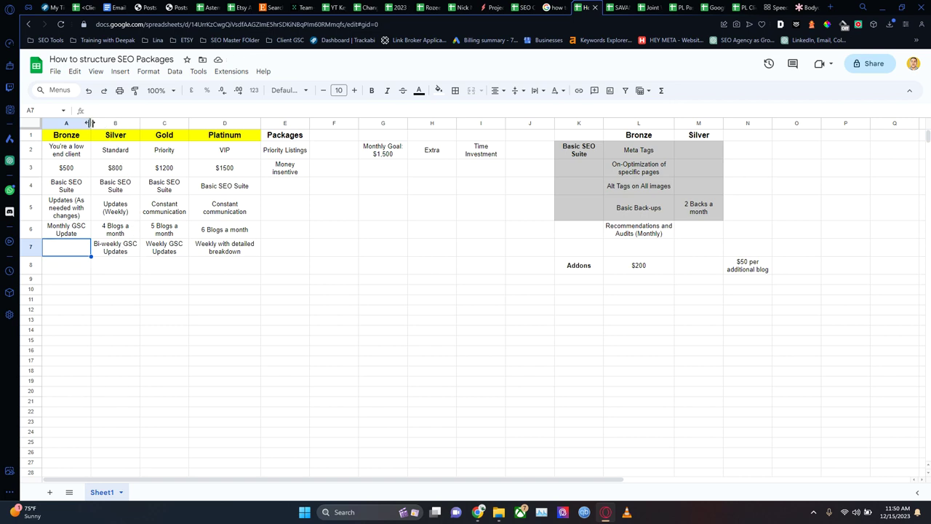
pyautogui.moveTo(91, 123); pyautogui.dragTo(227, 126)
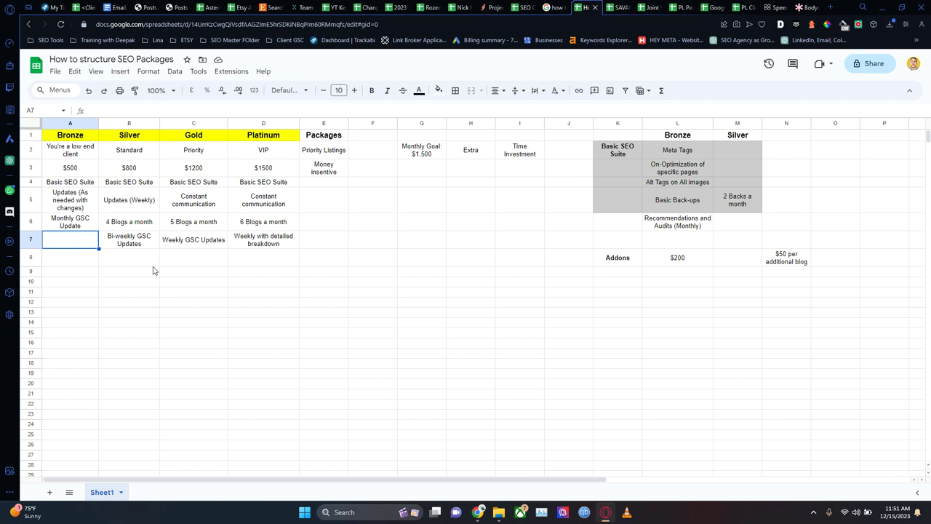
# - Enter "Daily Ahrefs/ Screpy Crawl" in the Platinum cell D8
pyautogui.click(284, 261)
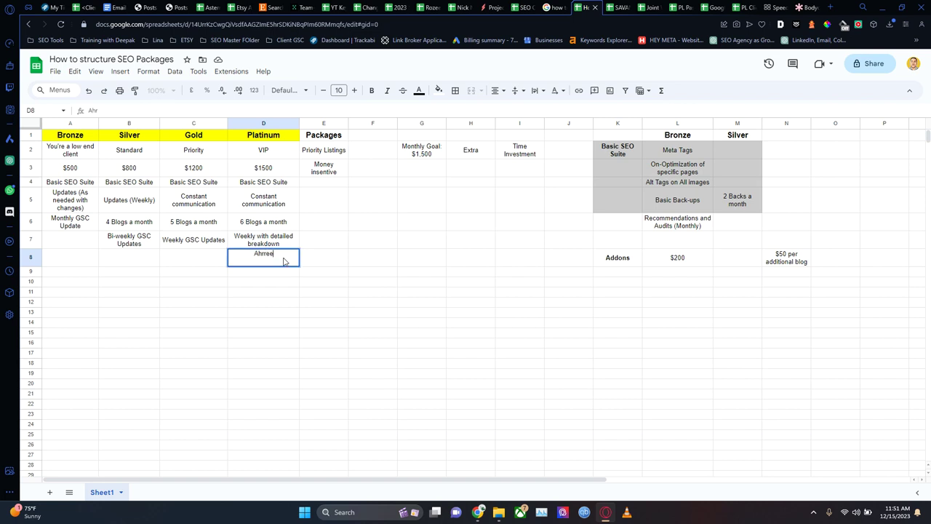
pyautogui.write('A')
pyautogui.press('BackSpace')
pyautogui.write('Daily Ahrefs/ Screpy')
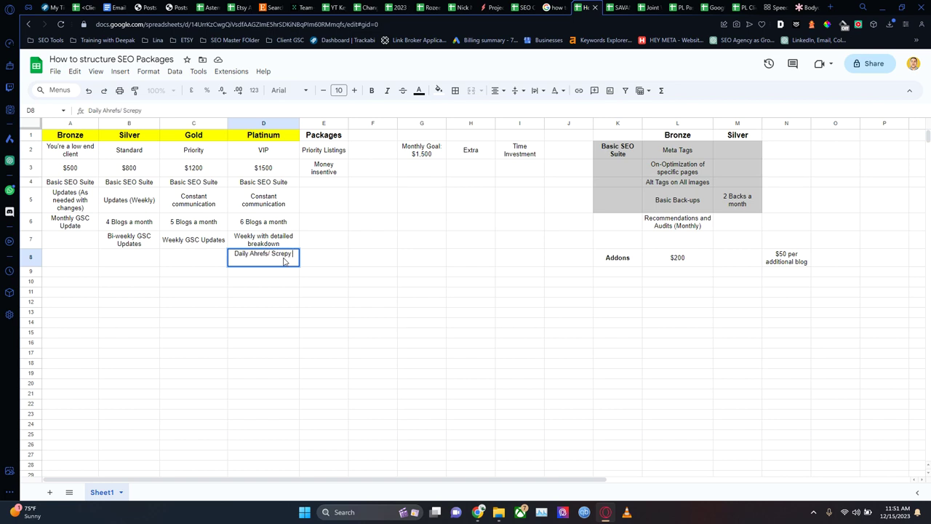
pyautogui.write(' Crawl')
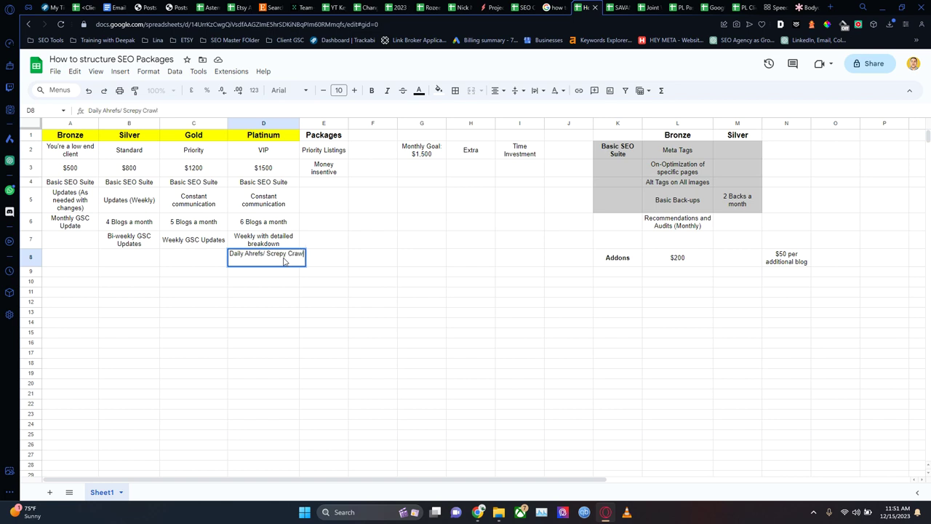
pyautogui.press('Return')
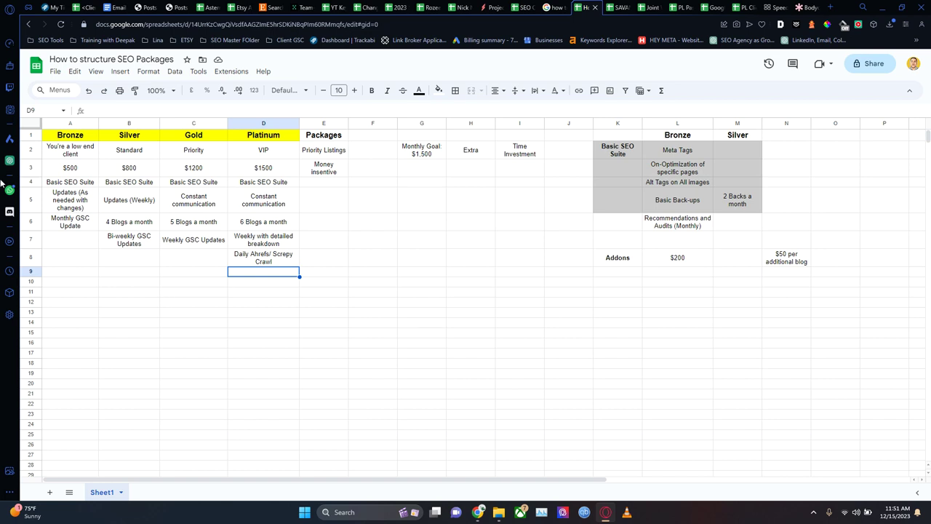
# - Enter the time investment in row 12 as "4 Hrs" for Bronze and "6-8 Hrs" for Silver
pyautogui.moveTo(68, 299); pyautogui.dragTo(95, 302)
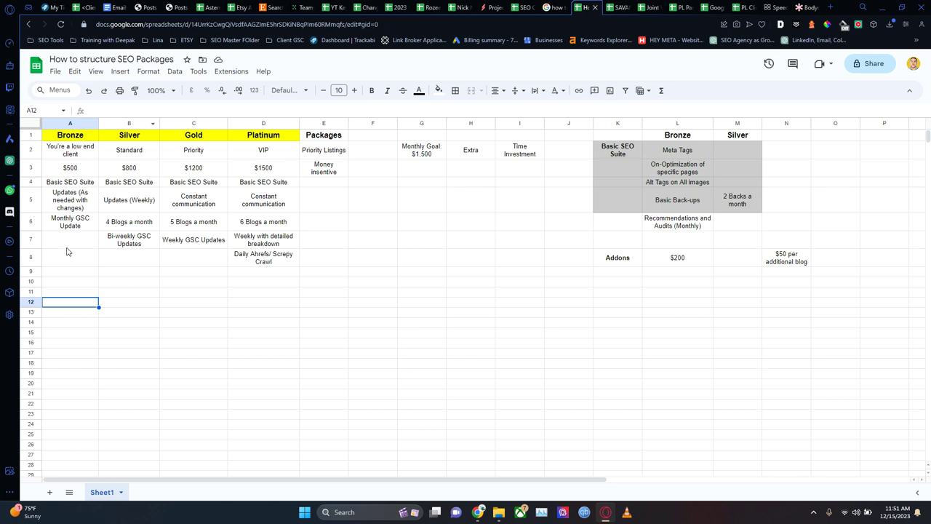
pyautogui.doubleClick(68, 301)
pyautogui.write('4')
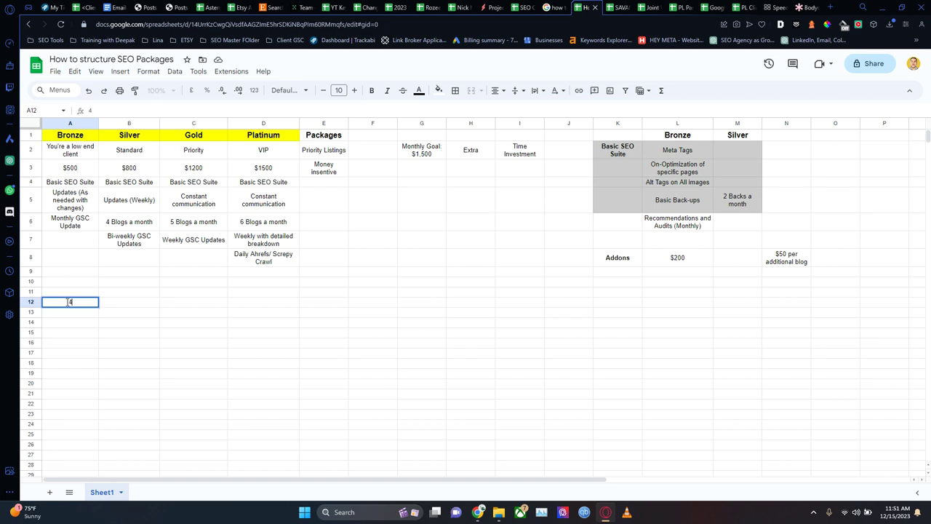
pyautogui.write(' Hrs')
pyautogui.press('Tab')
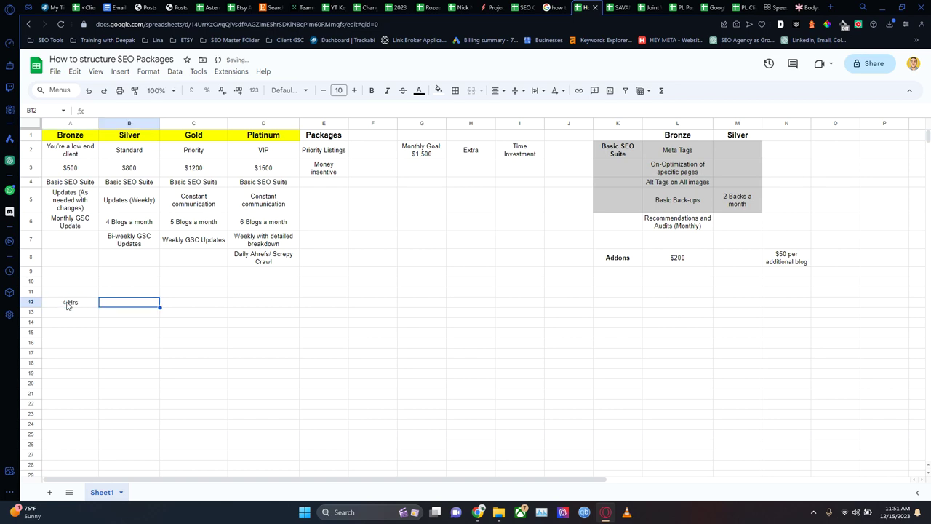
pyautogui.write('6')
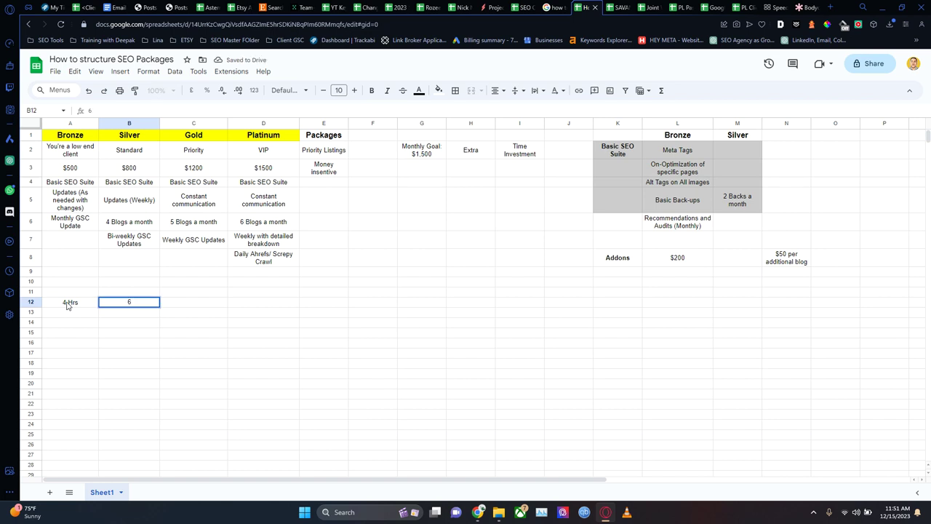
pyautogui.write('-8 Hrs')
pyautogui.press('Tab')
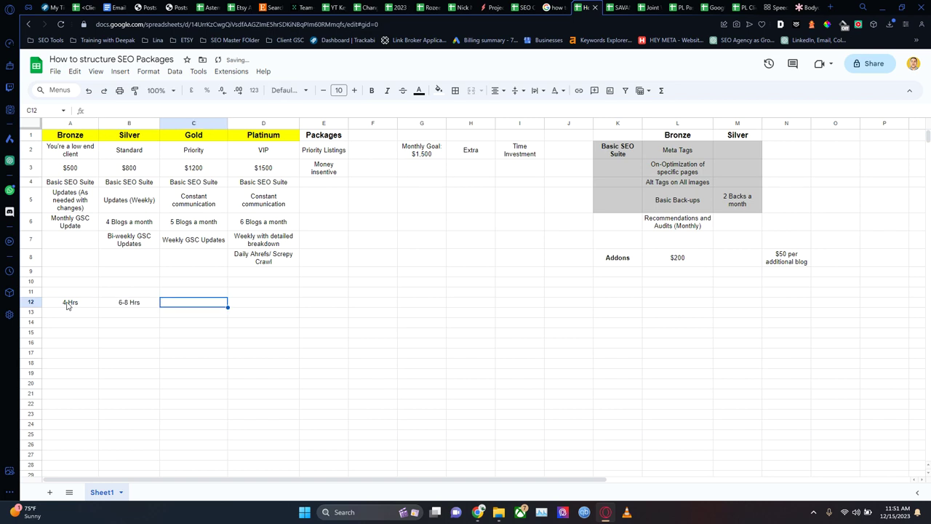
# - Enter "10-12Hrs" in the Gold cell C12 and "Whatever is needed" in the Platinum cell D12
pyautogui.write('10-12')
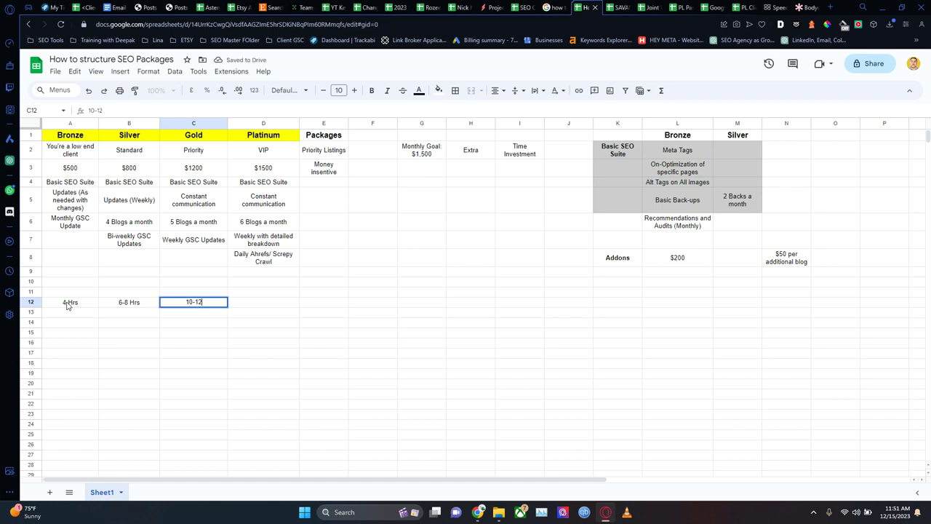
pyautogui.write('Hrs')
pyautogui.press('Tab')
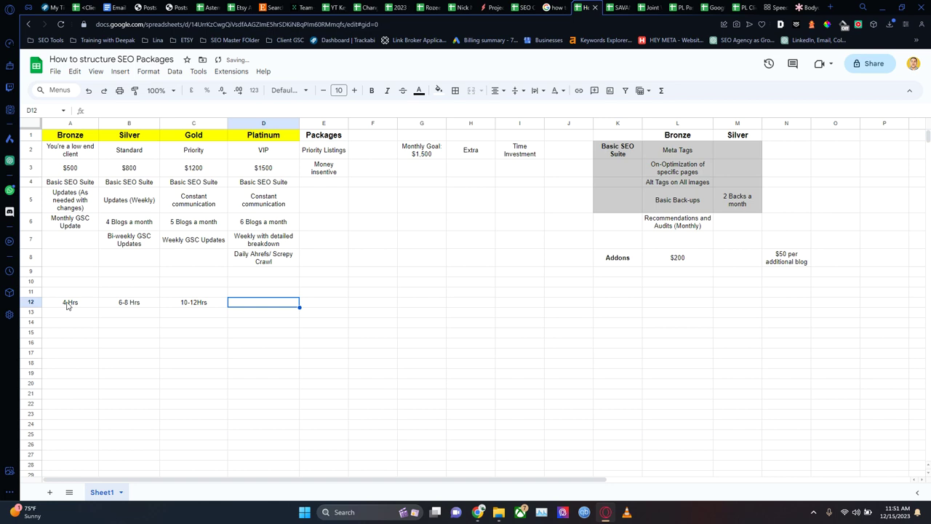
pyautogui.write('Wh')
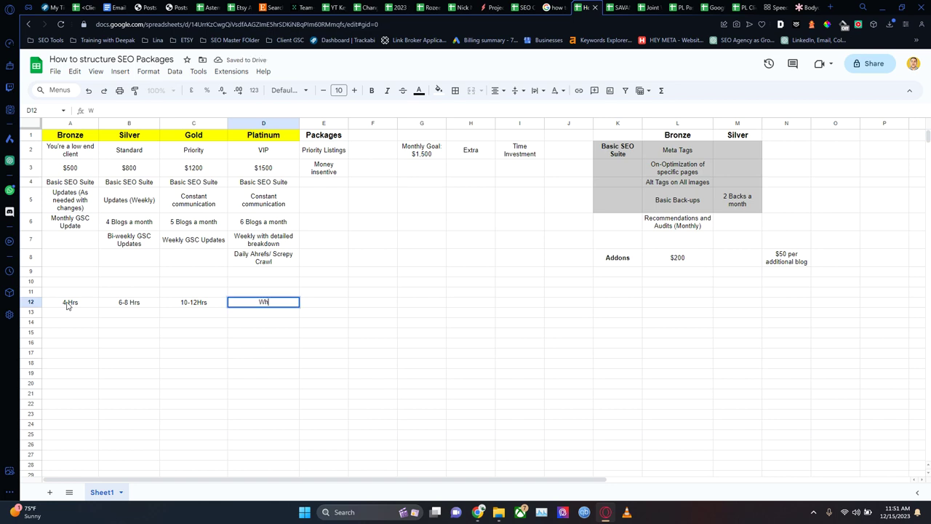
pyautogui.write('atever is needed')
pyautogui.press('Return')
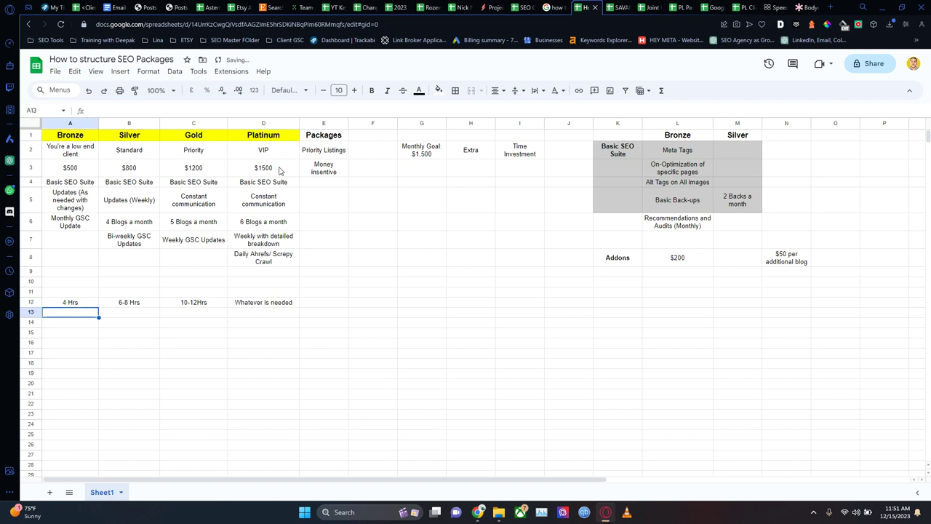
# - Review the services listed under each package tier against the hours in row 12
pyautogui.moveTo(281, 168); pyautogui.dragTo(300, 315)
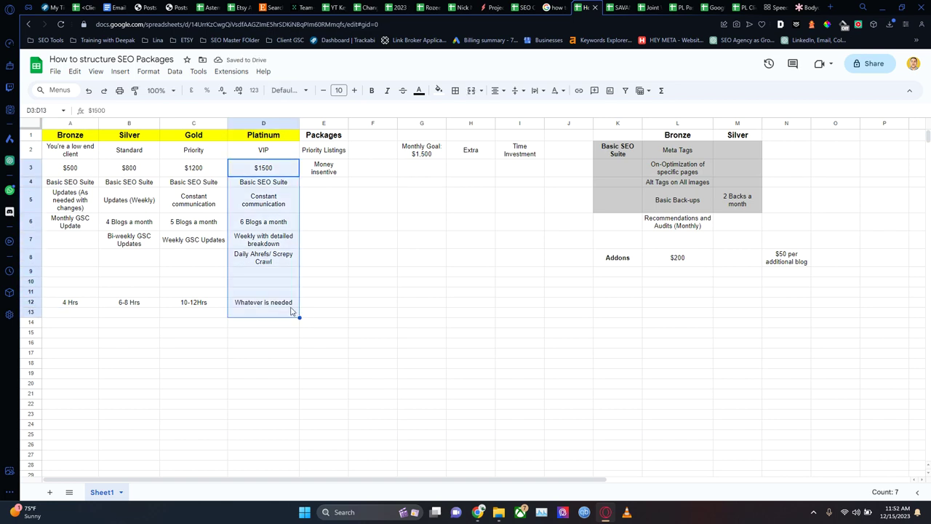
pyautogui.click(289, 304)
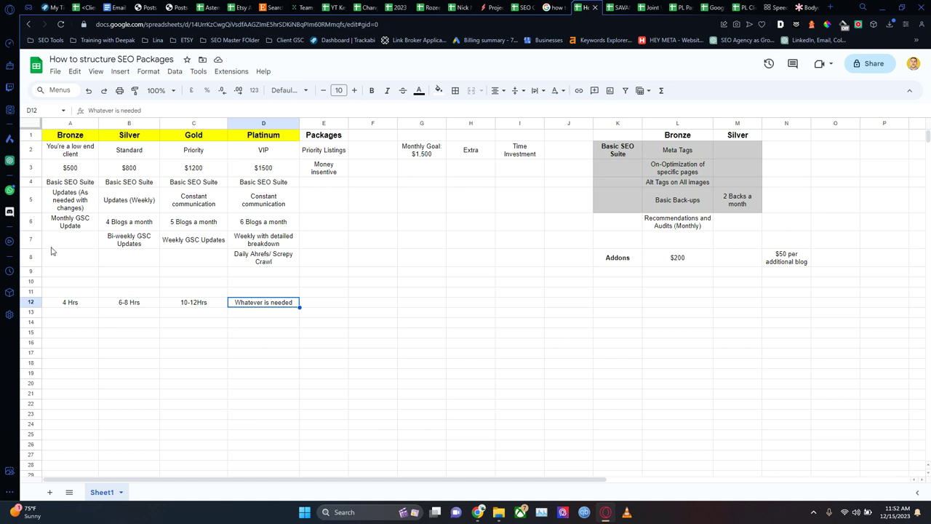
pyautogui.moveTo(69, 148); pyautogui.dragTo(45, 256)
pyautogui.moveTo(112, 167); pyautogui.dragTo(119, 231)
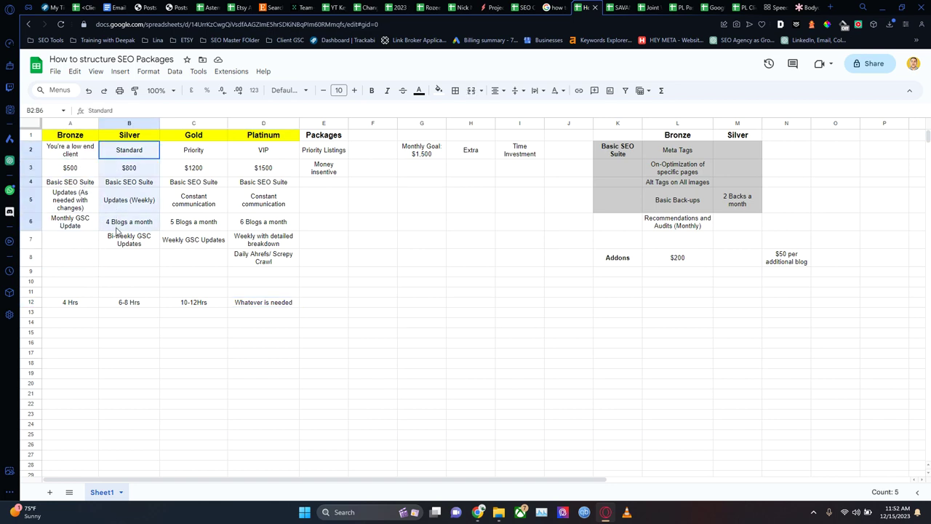
pyautogui.moveTo(65, 183); pyautogui.dragTo(53, 238)
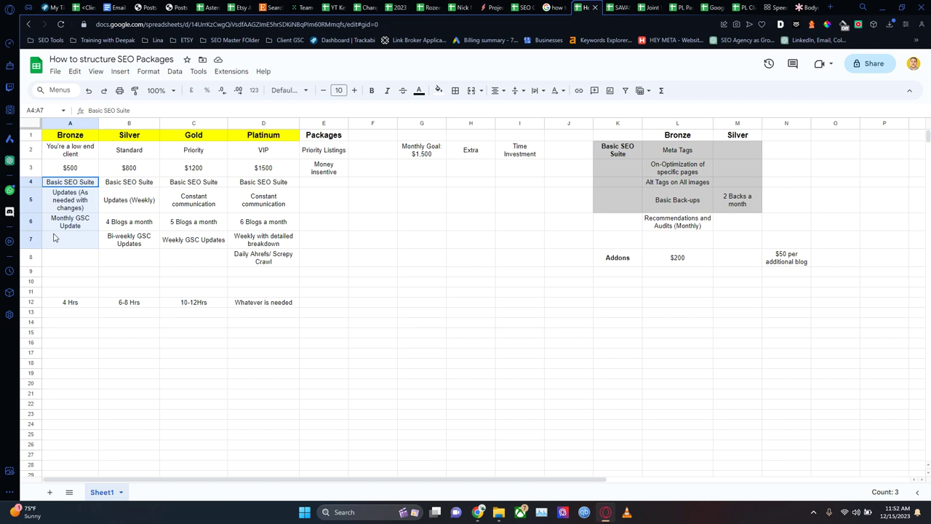
pyautogui.click(141, 224)
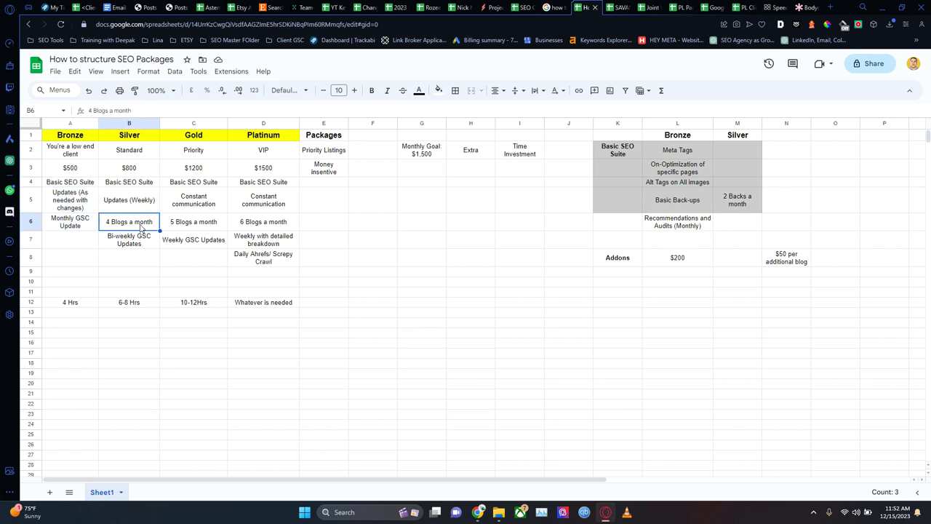
pyautogui.click(134, 302)
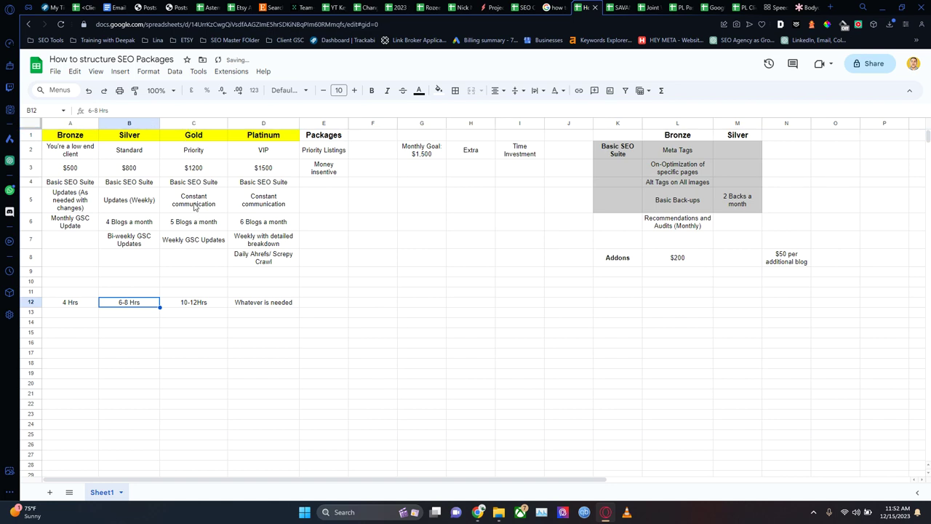
pyautogui.click(193, 241)
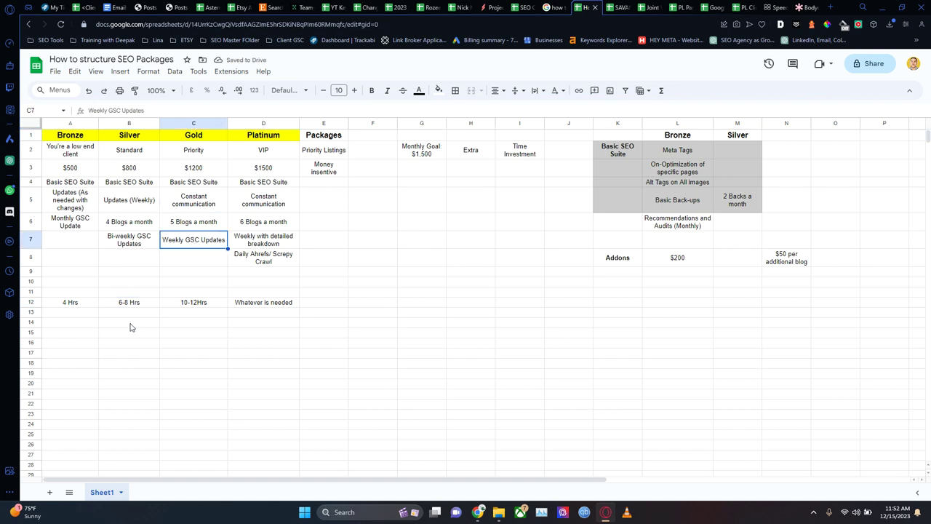
pyautogui.click(392, 257)
pyautogui.scroll(-4, 392, 258)
pyautogui.scroll(3, 391, 254)
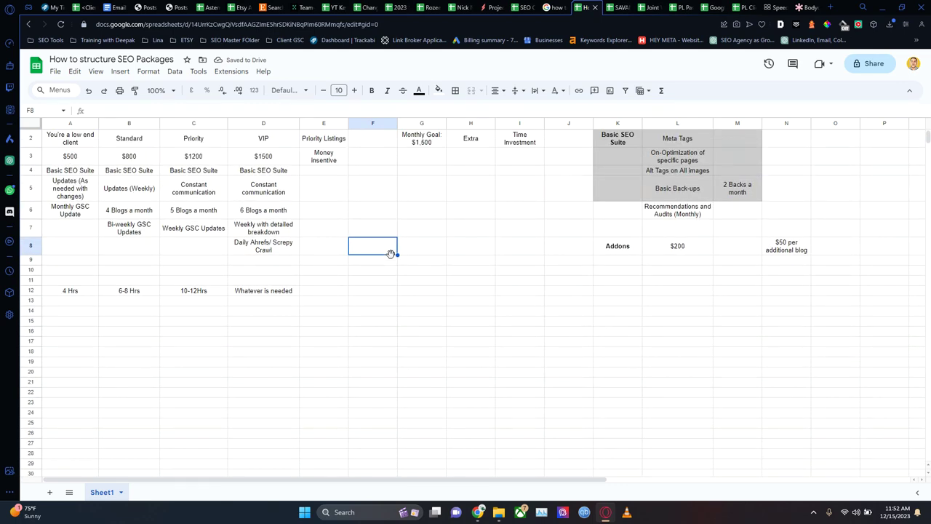
pyautogui.scroll(-1, 390, 253)
pyautogui.scroll(2, 389, 258)
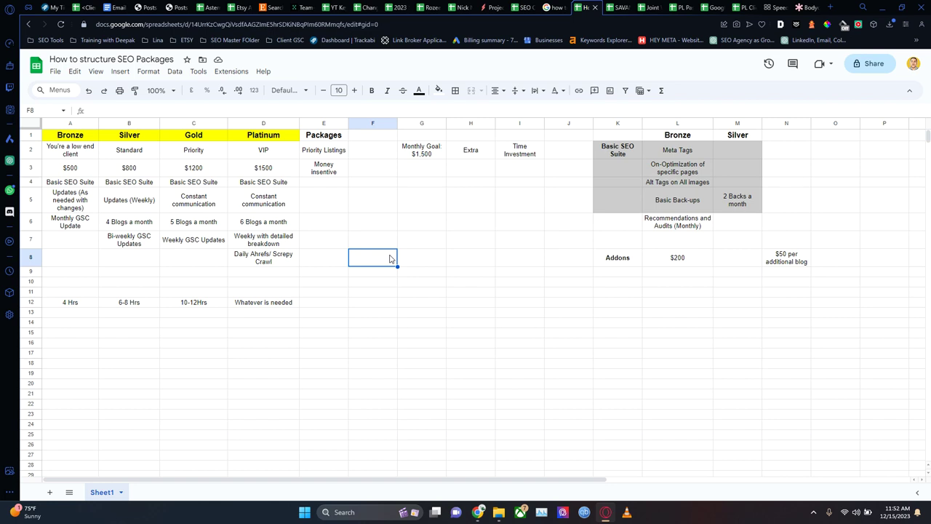
# - Add a "Videos and Edit" addon in K9 with a price of $350 in L9
pyautogui.click(698, 273)
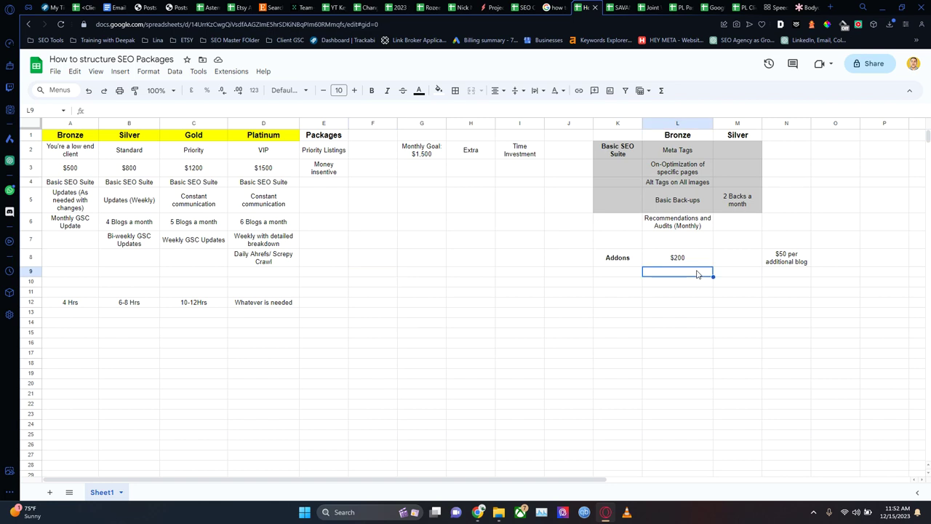
pyautogui.write('$350')
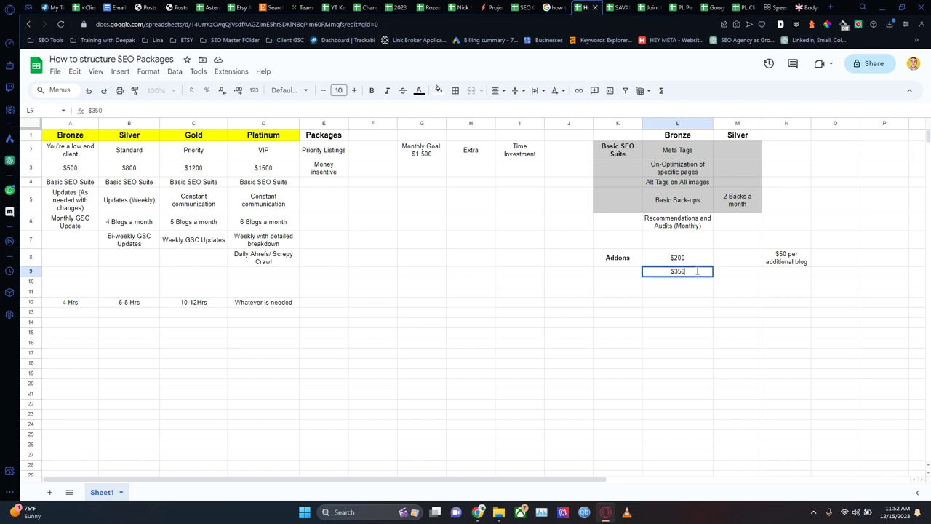
pyautogui.press('Left')
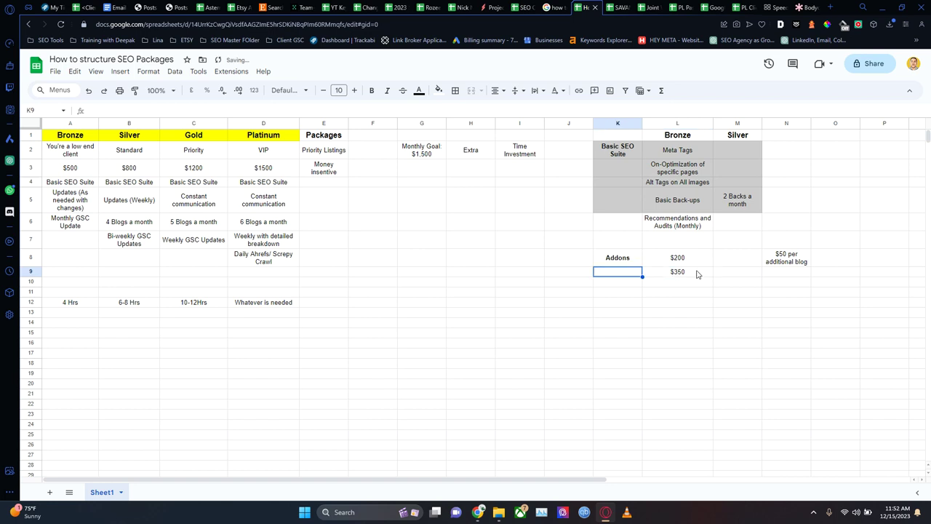
pyautogui.write('V')
pyautogui.write('ideos and ')
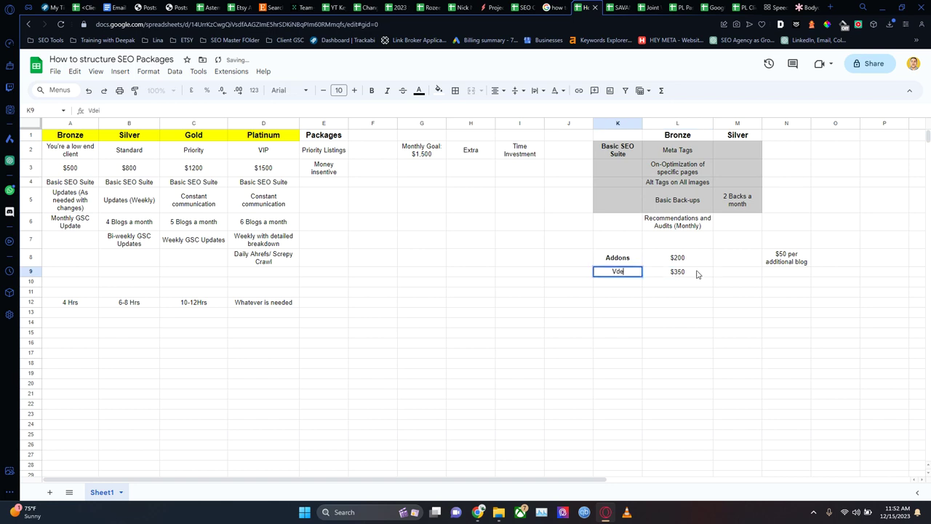
pyautogui.write('Edit')
pyautogui.press('Return')
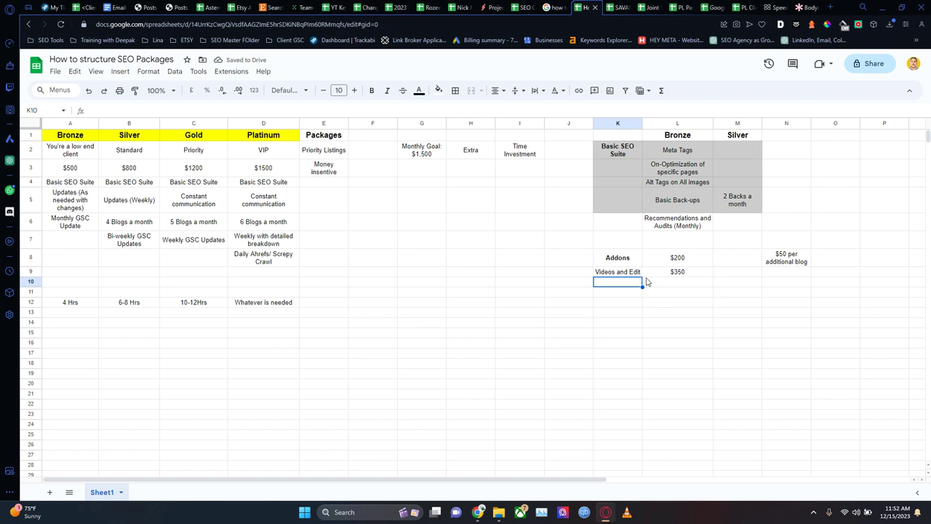
# - Add a "Backinking" addon in K10 with a price of $400 in L10
pyautogui.write('Backin')
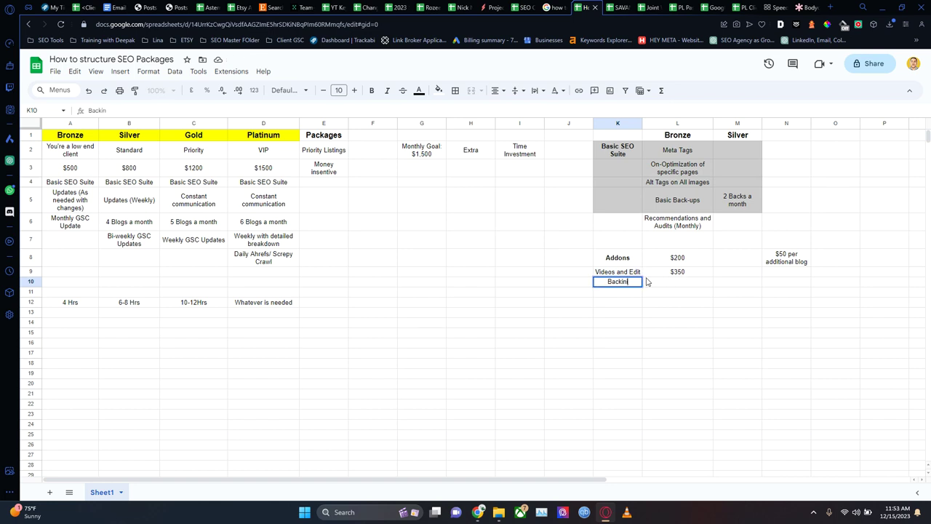
pyautogui.write('king')
pyautogui.press('Tab')
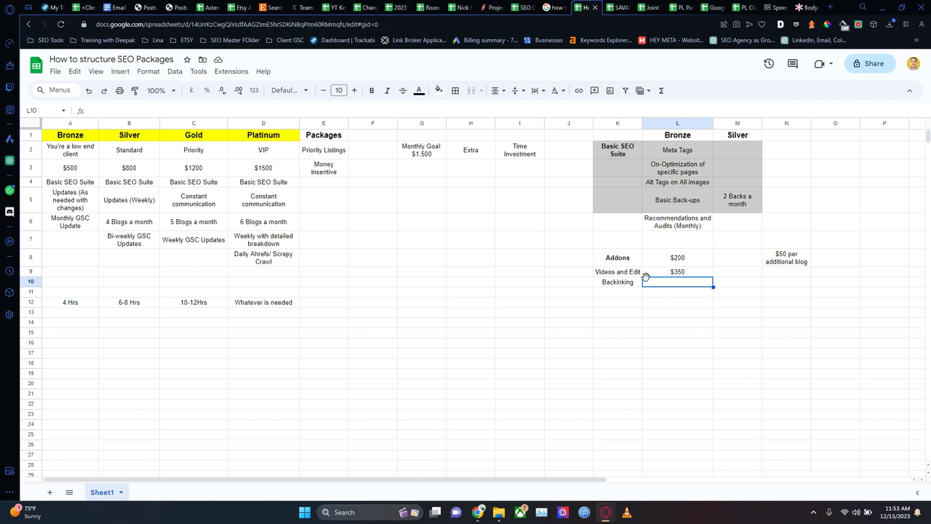
pyautogui.write('4')
pyautogui.press('BackSpace')
pyautogui.write('$400')
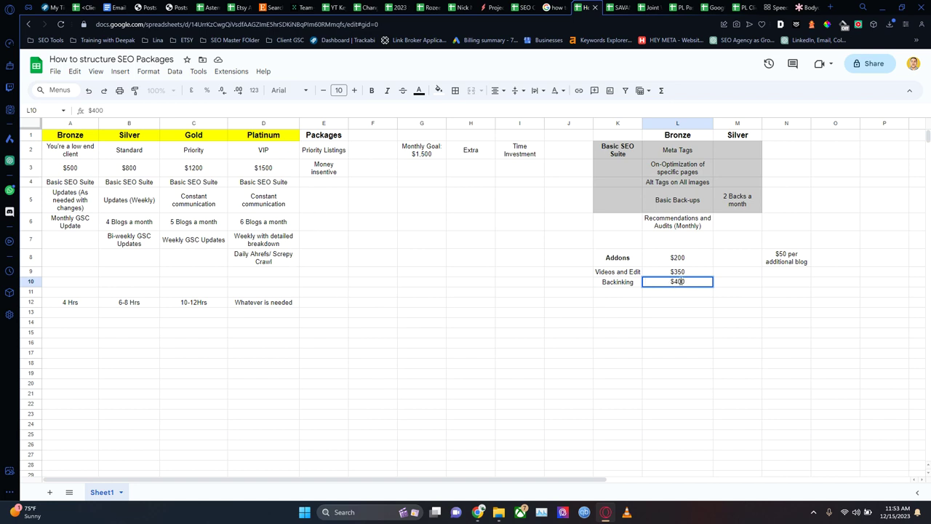
# - Copy the "Backinking" addon name into the Platinum cell D9 and extend it to "Backinking - 4"
pyautogui.click(629, 285)
pyautogui.hotkey('ctrl', 'c')
pyautogui.click(260, 271)
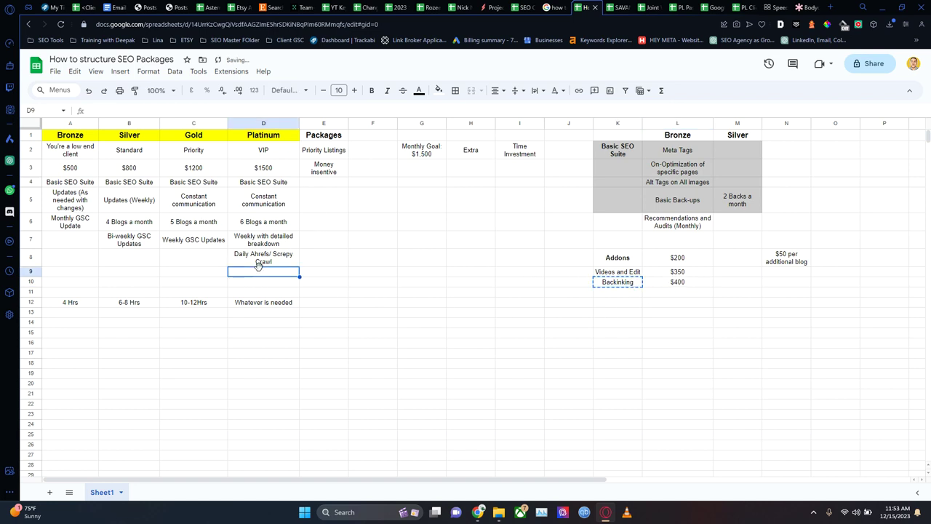
pyautogui.hotkey('ctrl', 'v')
pyautogui.doubleClick(289, 273)
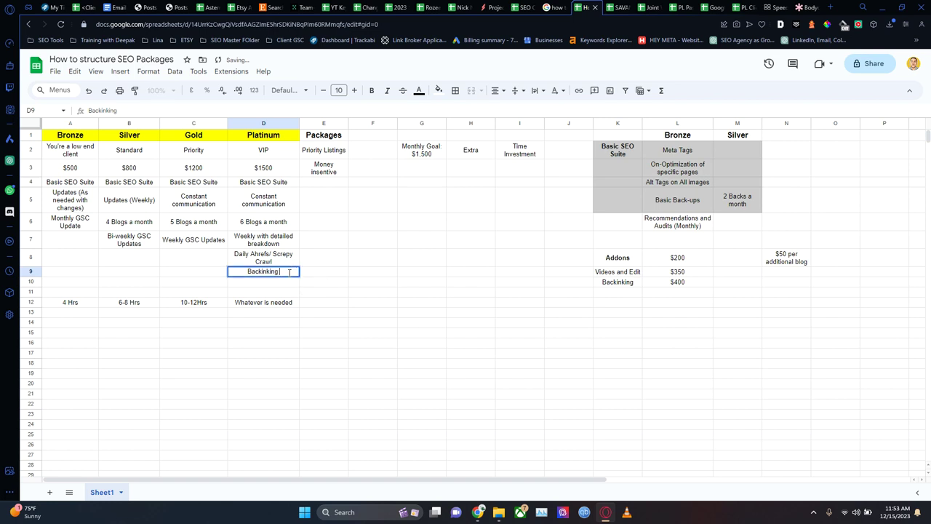
pyautogui.doubleClick(288, 273)
pyautogui.click(289, 273)
pyautogui.write('- 4')
pyautogui.press('Return')
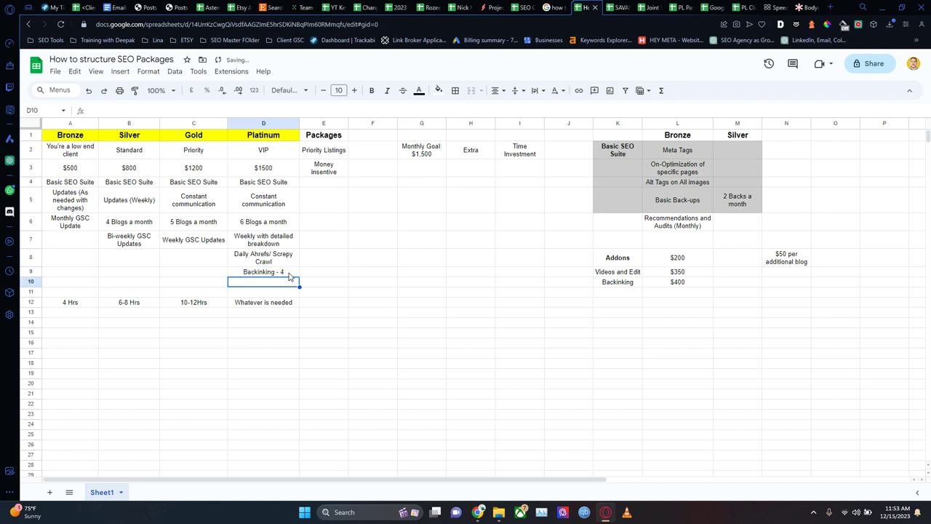
# - Enter "Guest Posts- 2" in the Platinum cell D10
pyautogui.write('Guest Posts')
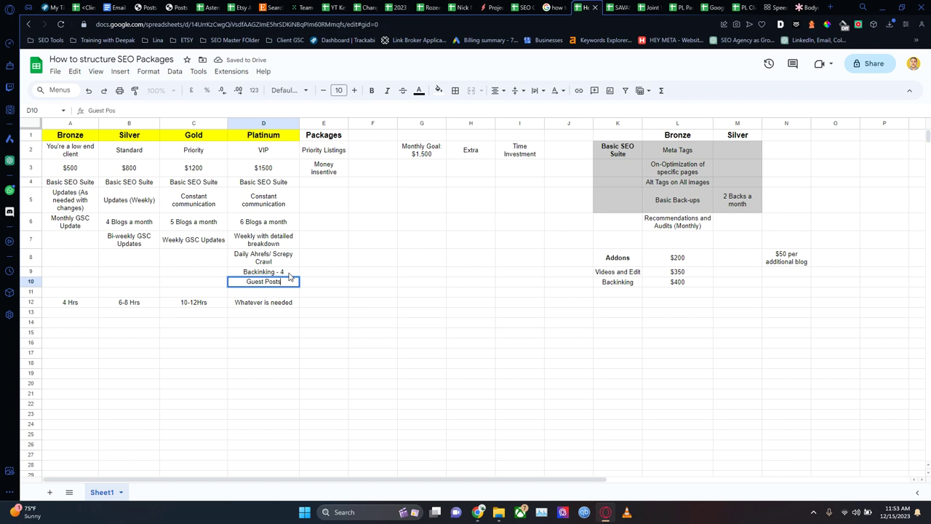
pyautogui.write('- 2')
pyautogui.press('Left')
pyautogui.press('Left')
pyautogui.press('Right')
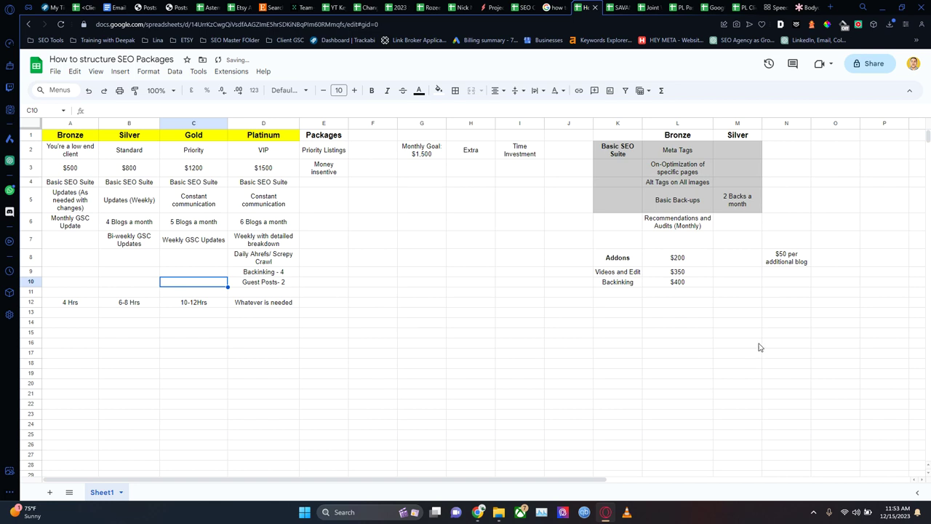
# - Enter the price range "$150-250" in L11 below the Backinking addon price
pyautogui.click(702, 295)
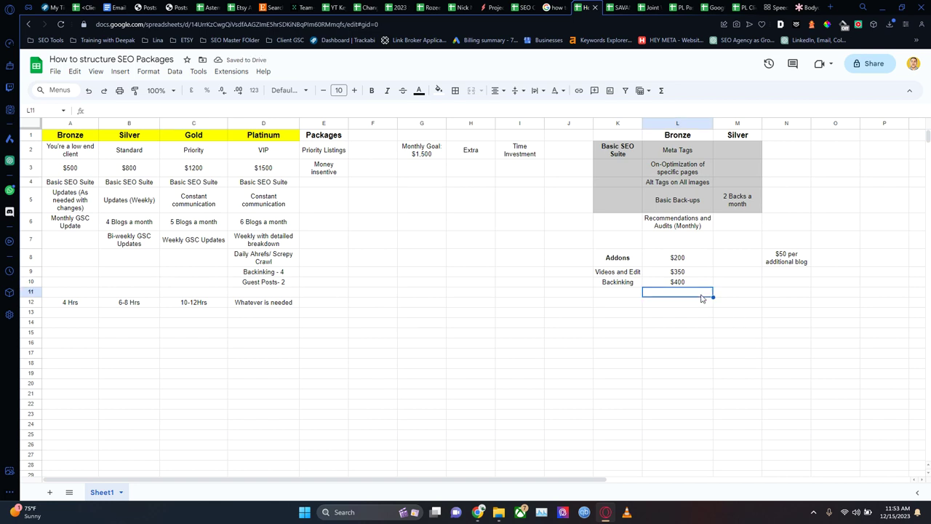
pyautogui.write('$15')
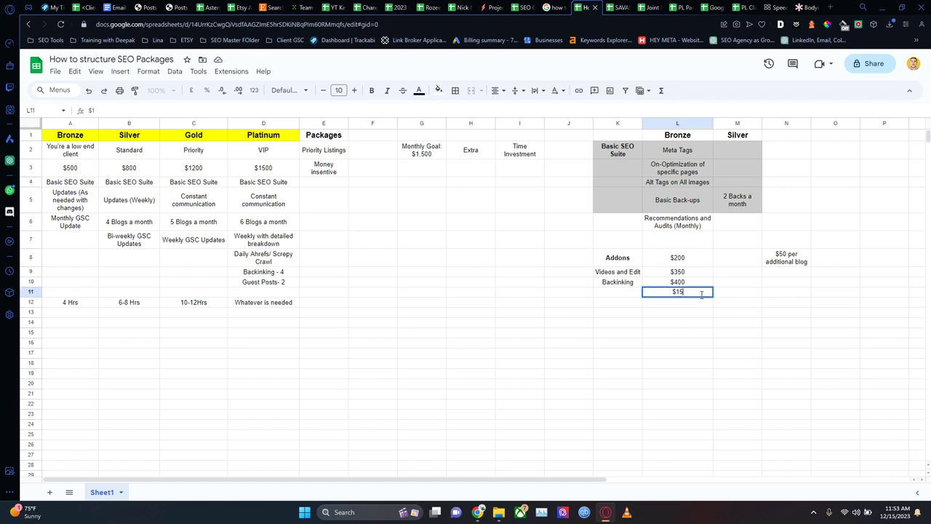
pyautogui.write('0-25')
pyautogui.write('0')
pyautogui.press('Return')
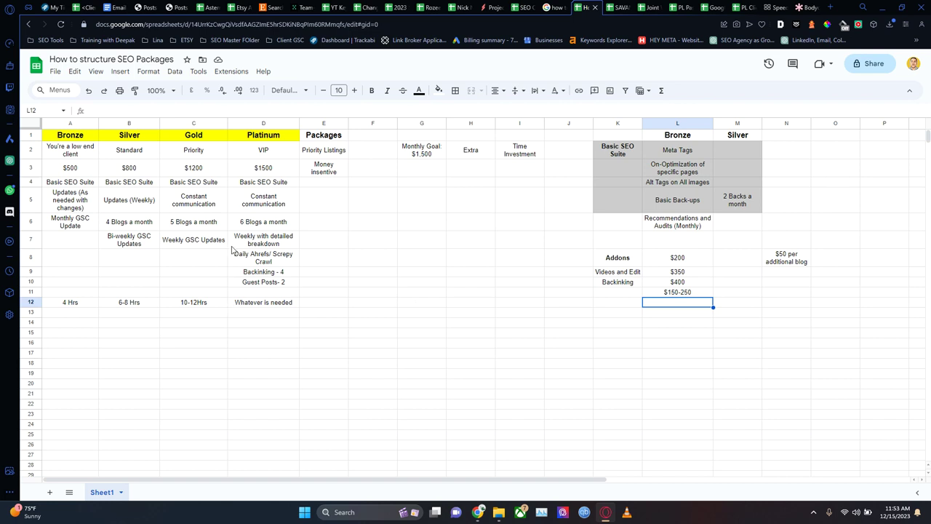
# - Move the hours entries for all four tiers from A12:D12 down to row 14
pyautogui.moveTo(297, 304); pyautogui.dragTo(72, 303)
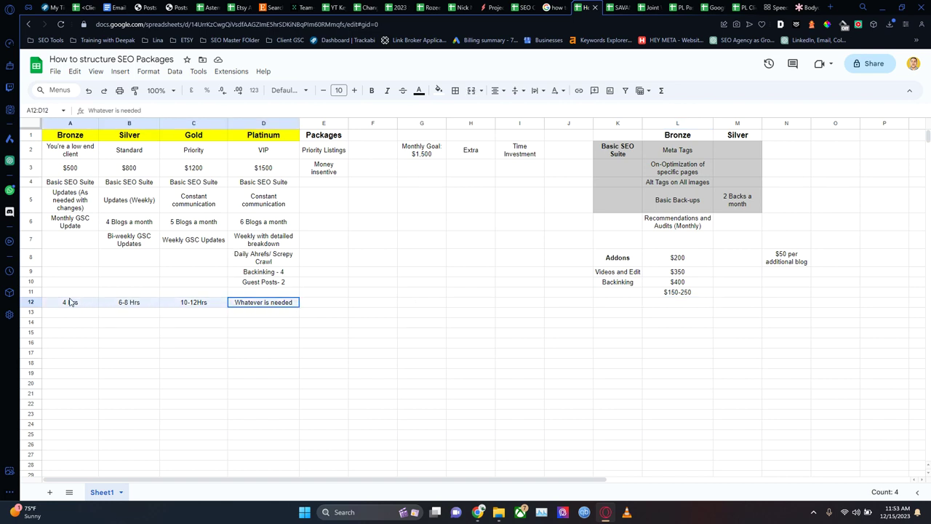
pyautogui.hotkey('ctrl', 'c')
pyautogui.click(73, 325)
pyautogui.hotkey('ctrl', 'v')
pyautogui.click(310, 338)
pyautogui.click(374, 318)
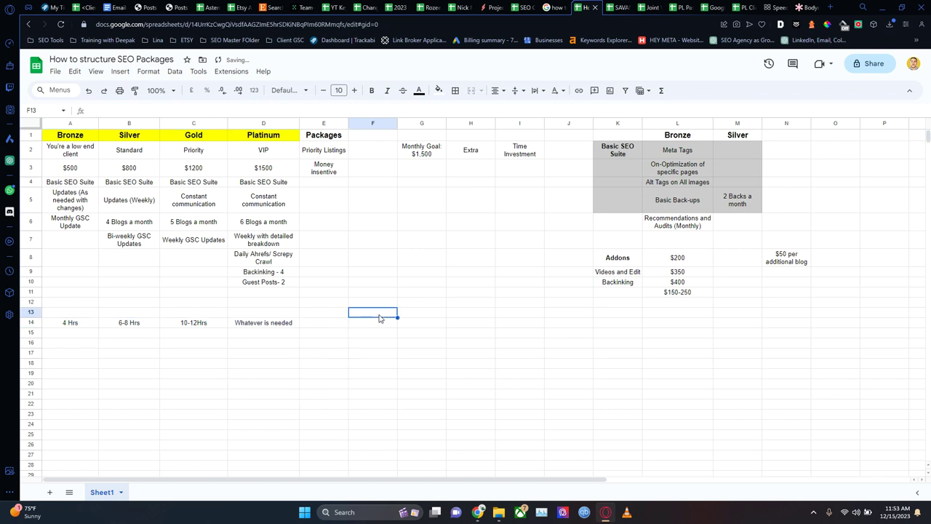
pyautogui.click(285, 325)
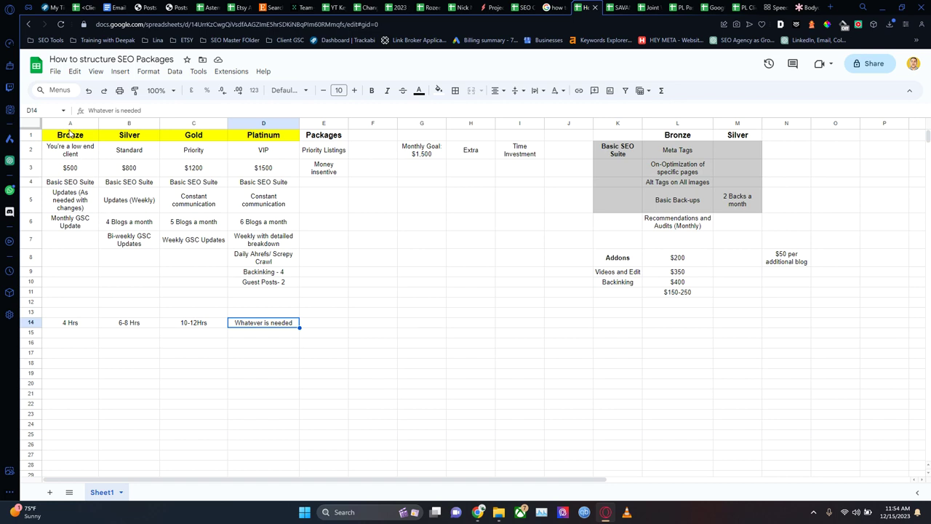
# - Review the Bronze to Platinum columns against their hours in row 14, focusing on the Platinum package
pyautogui.moveTo(72, 123); pyautogui.dragTo(252, 138)
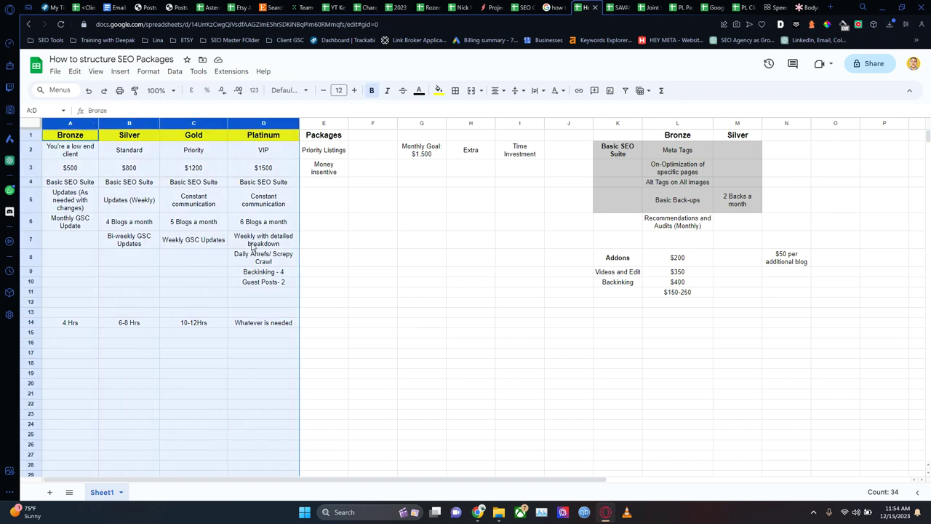
pyautogui.click(251, 247)
pyautogui.click(75, 138)
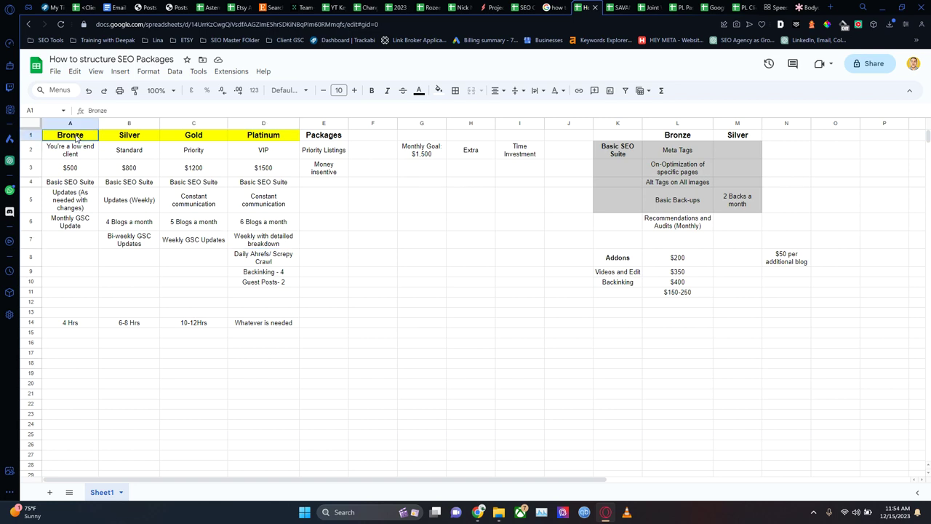
pyautogui.click(77, 324)
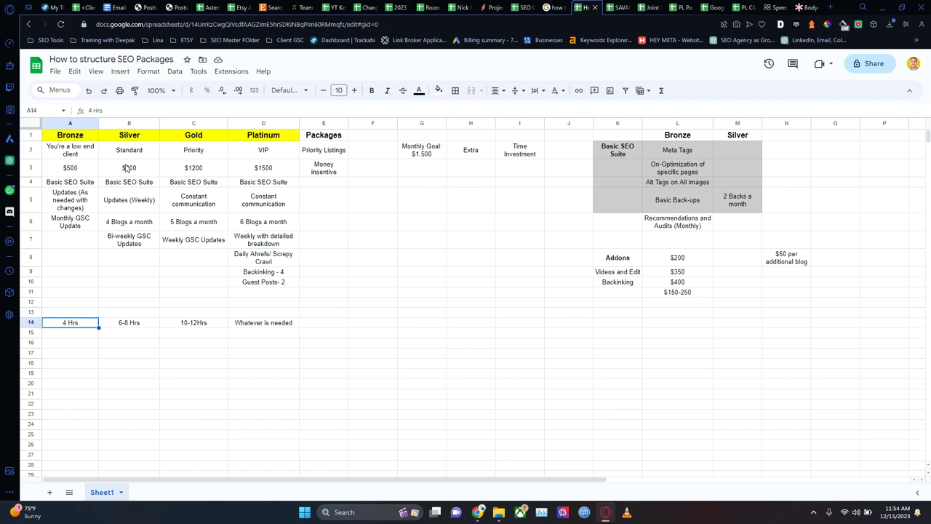
pyautogui.click(135, 337)
pyautogui.click(233, 337)
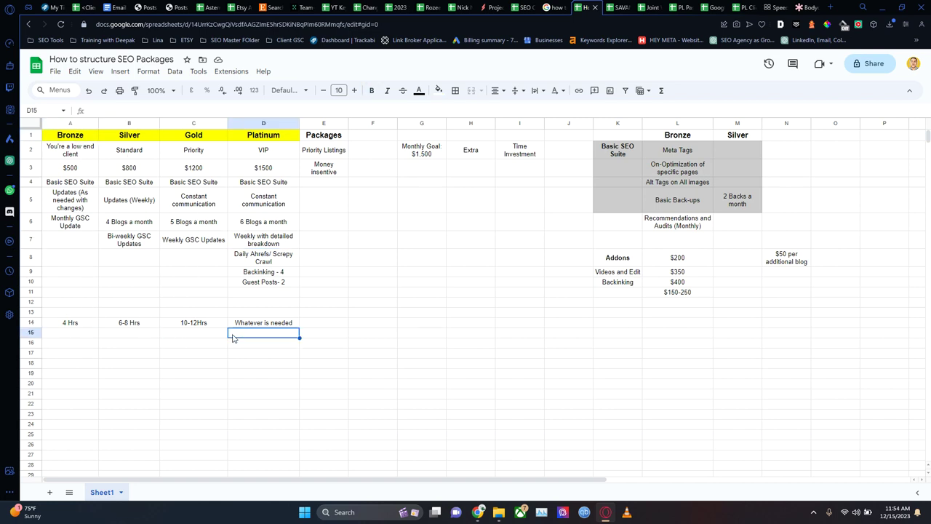
pyautogui.click(264, 123)
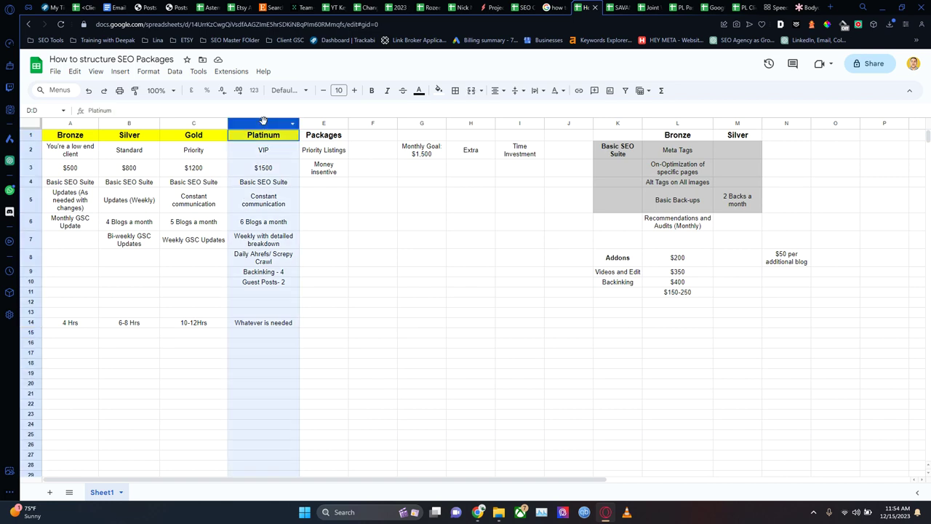
pyautogui.click(316, 164)
pyautogui.click(430, 314)
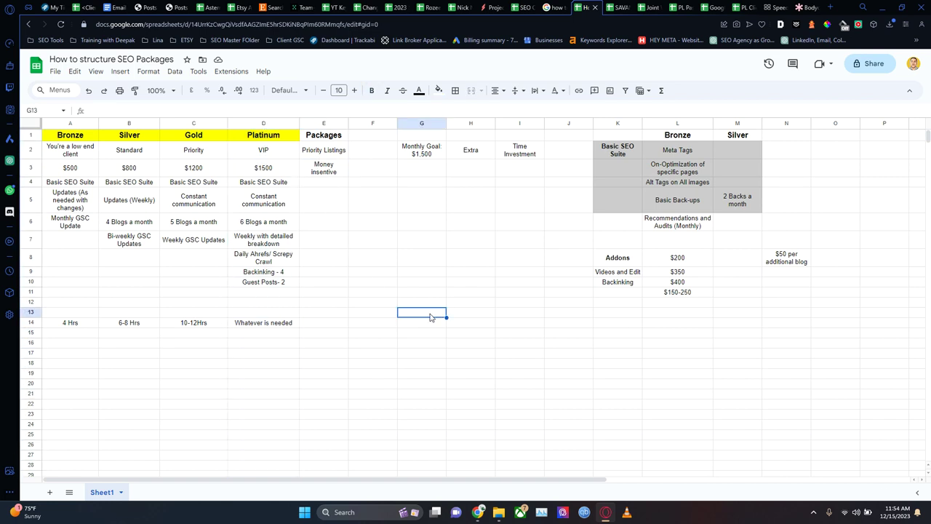
pyautogui.click(275, 123)
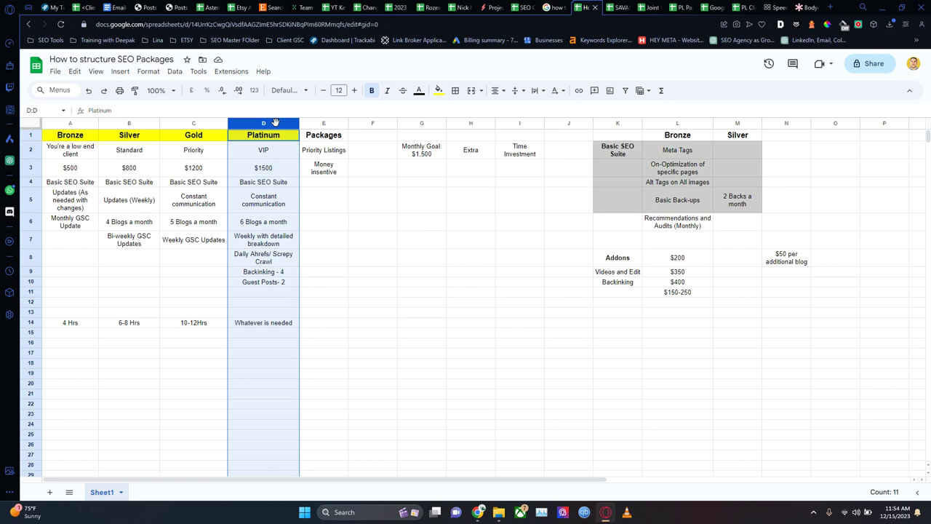
pyautogui.click(440, 230)
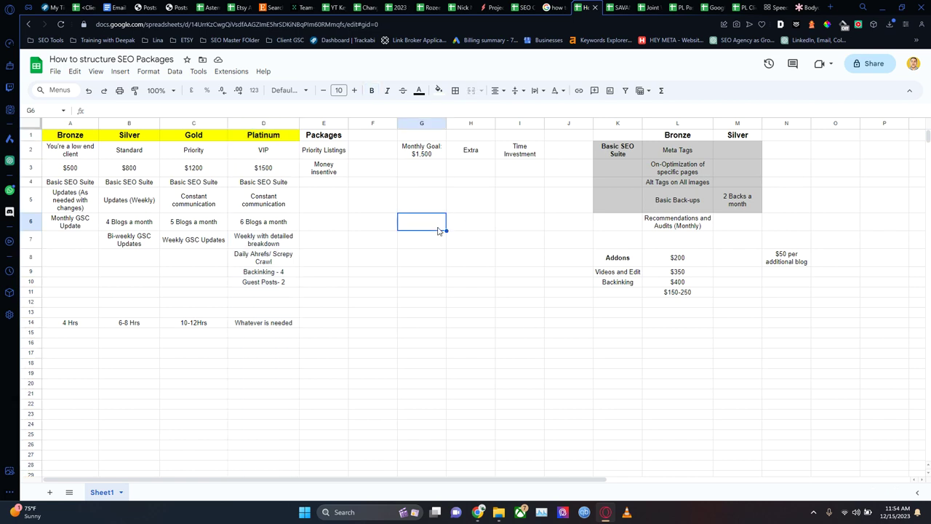
pyautogui.click(274, 124)
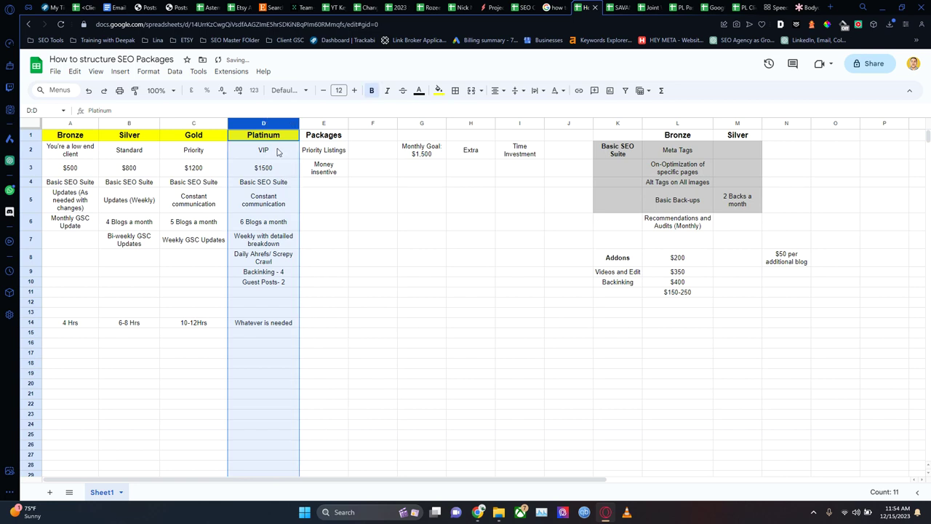
pyautogui.click(355, 273)
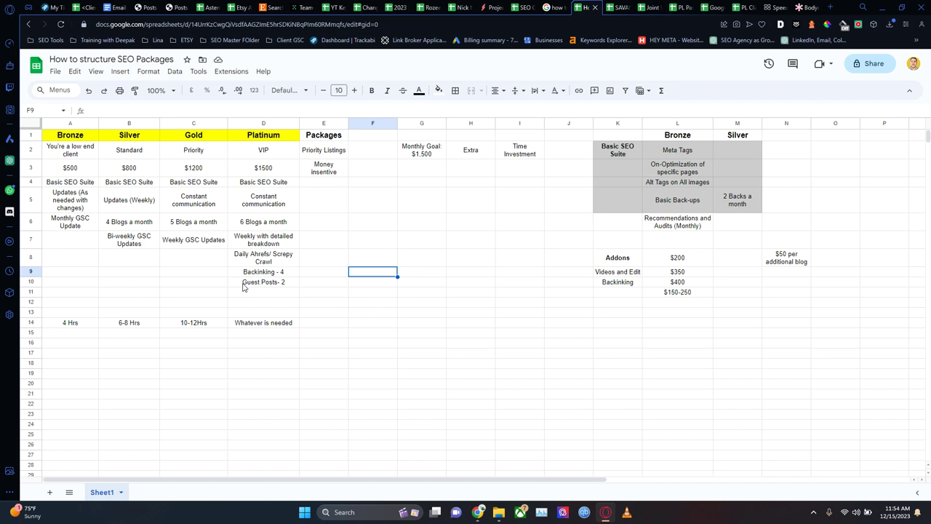
# - Enter the labels "month package" in F19 and "3 package" in F20
pyautogui.click(350, 380)
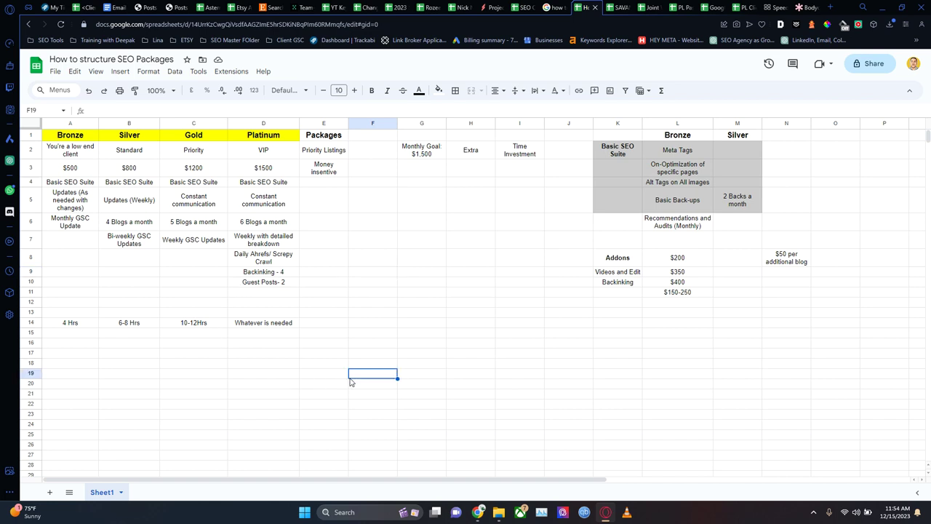
pyautogui.doubleClick(350, 379)
pyautogui.write('month page')
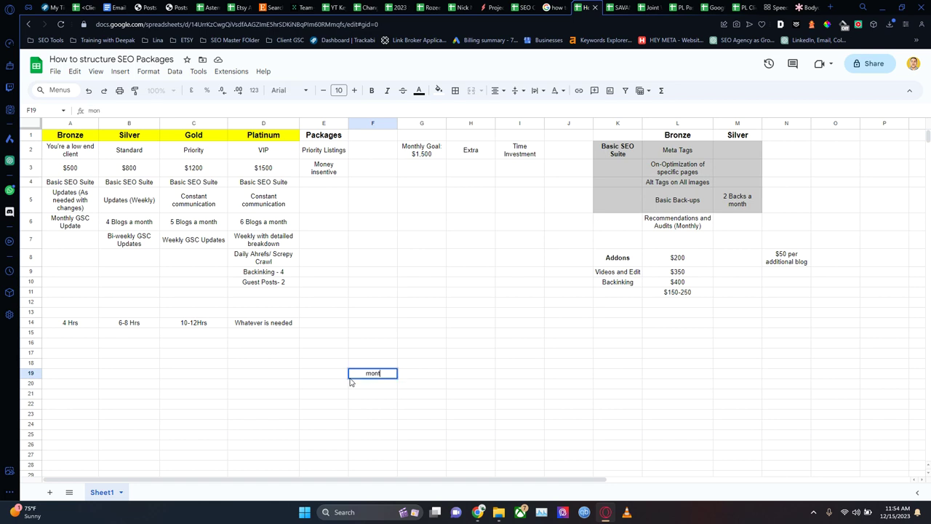
pyautogui.press('BackSpace')
pyautogui.press('BackSpace')
pyautogui.write('ckage')
pyautogui.press('Return')
pyautogui.write('3 package')
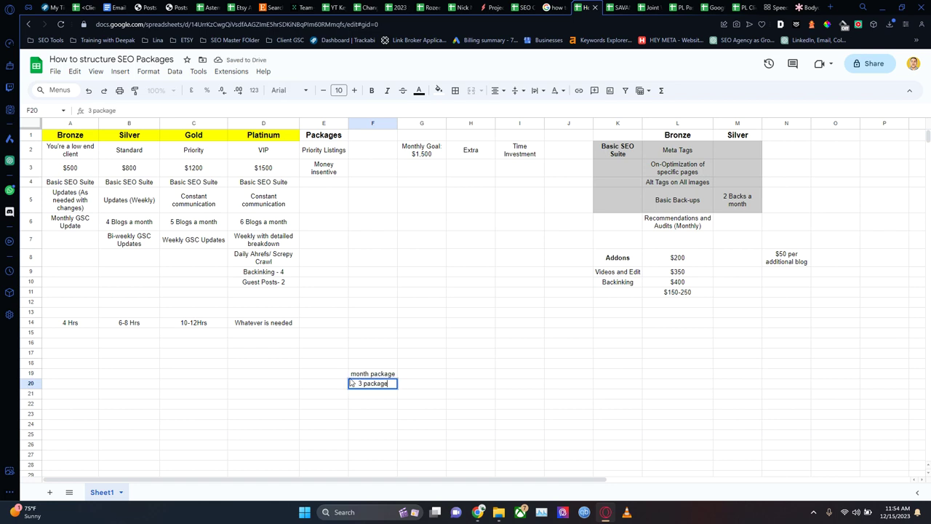
pyautogui.press('Return')
# - Add the labels "6 package" in F21 and "12 package" in F22
pyautogui.write('6')
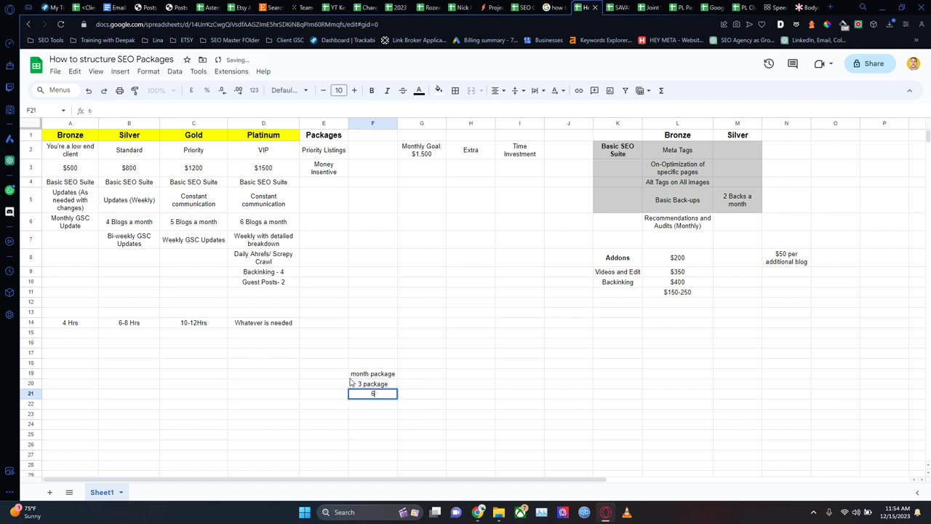
pyautogui.write(' package')
pyautogui.press('Return')
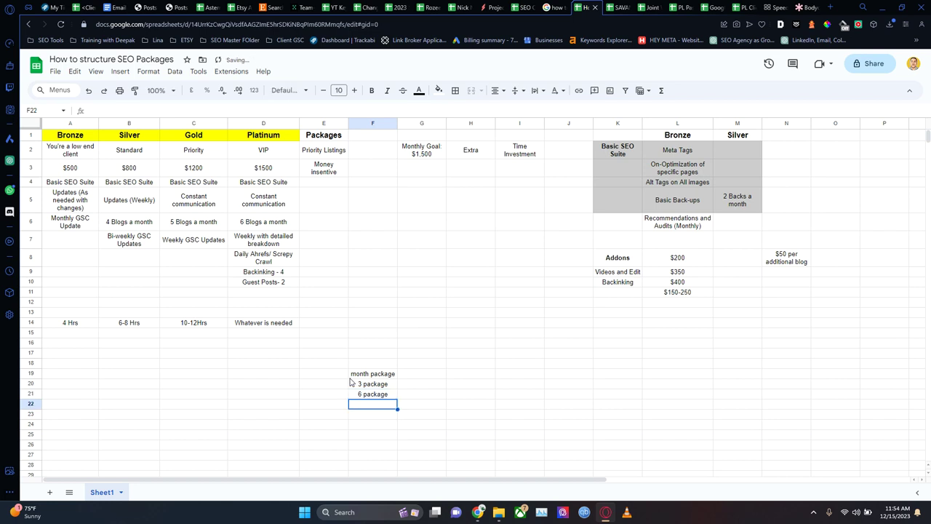
pyautogui.write('12 package')
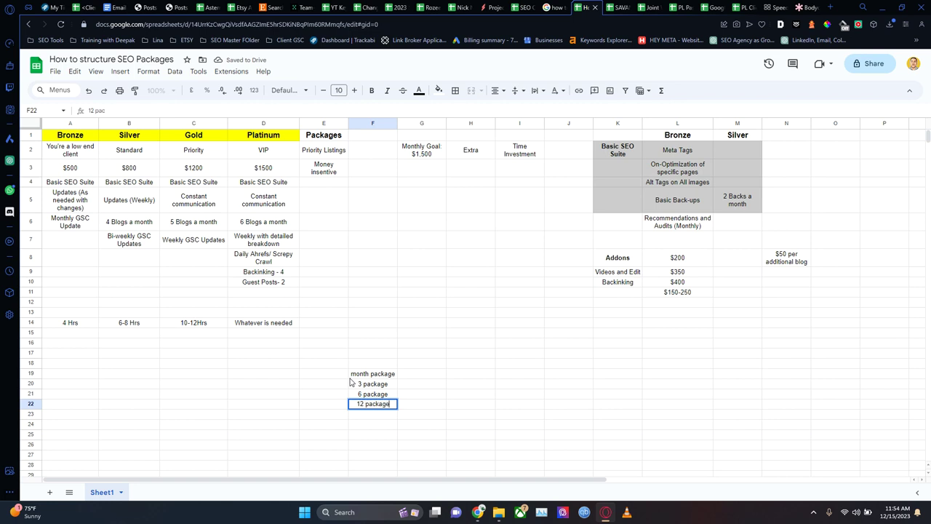
pyautogui.press('Return')
pyautogui.write('1')
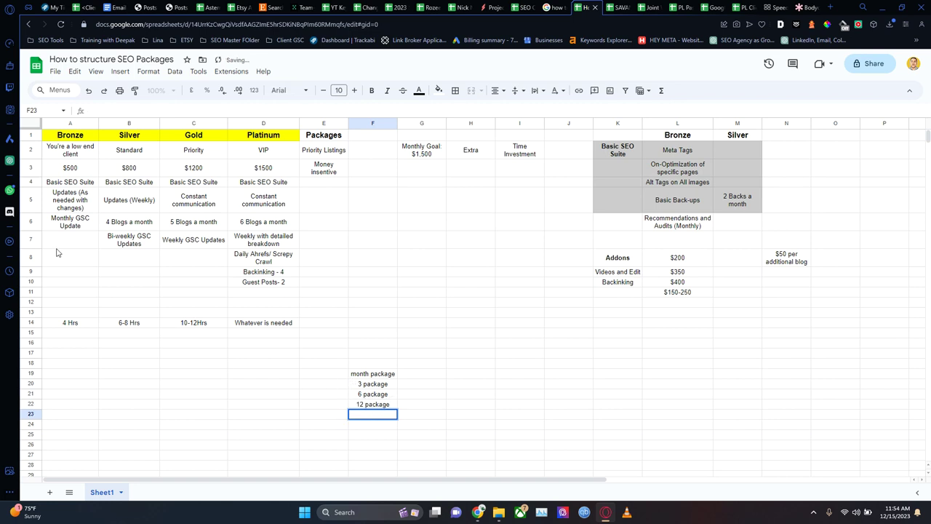
# - Copy the Bronze price of $500 from A3 into G19 beside the month package
pyautogui.click(70, 170)
pyautogui.hotkey('ctrl', 'c')
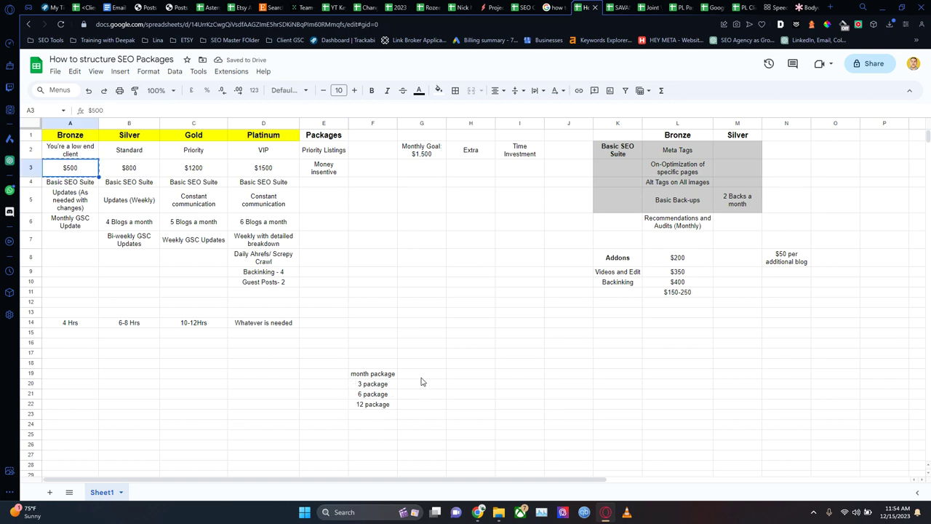
pyautogui.click(422, 375)
pyautogui.hotkey('ctrl', 'v')
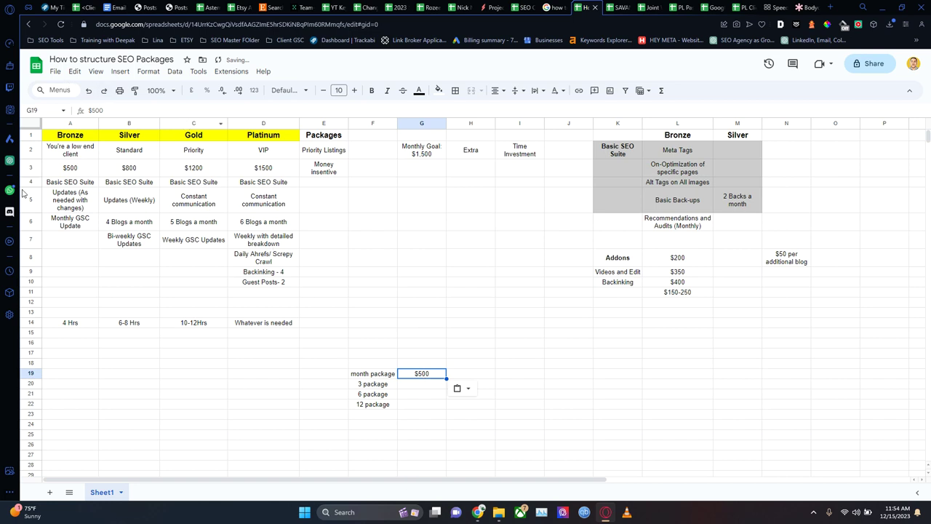
# - Enter the price $1350 in G20 beside the 3 package label
pyautogui.click(419, 388)
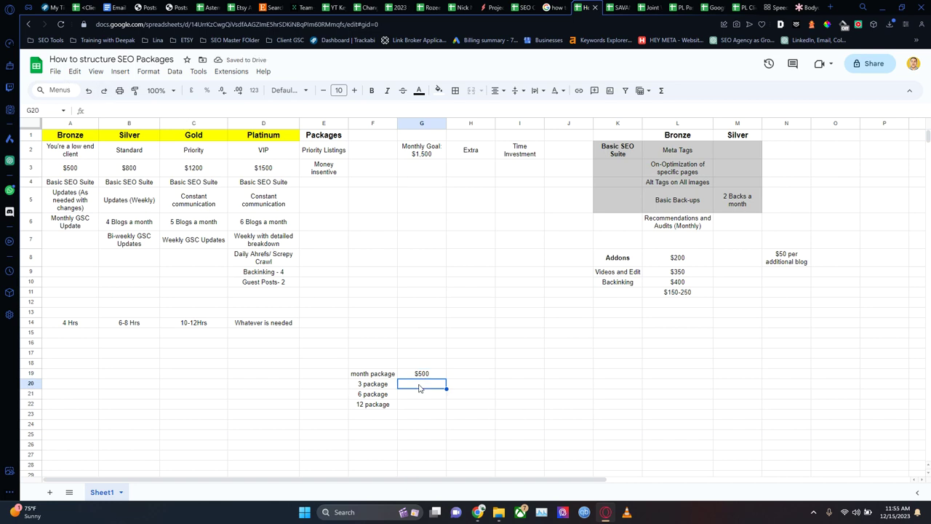
pyautogui.hotkey('ctrl', 'v')
pyautogui.doubleClick(436, 384)
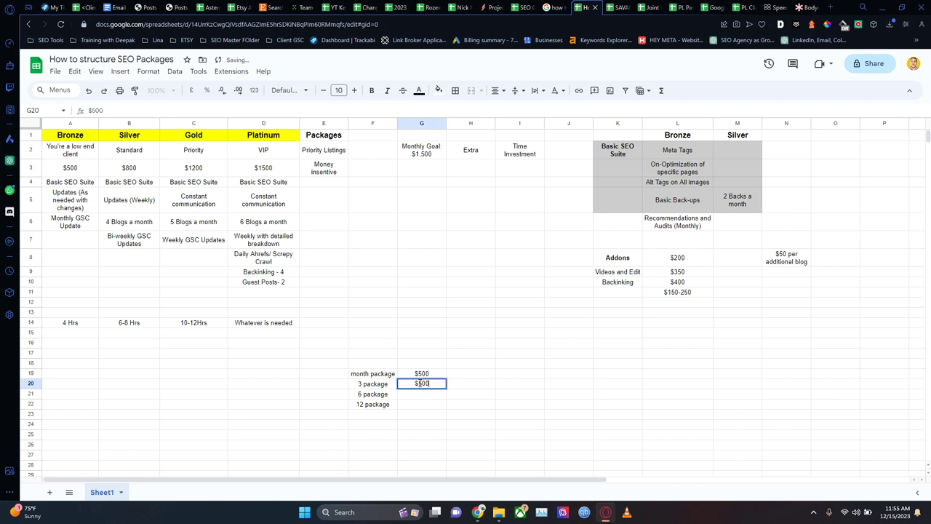
pyautogui.doubleClick(436, 383)
pyautogui.write('1350')
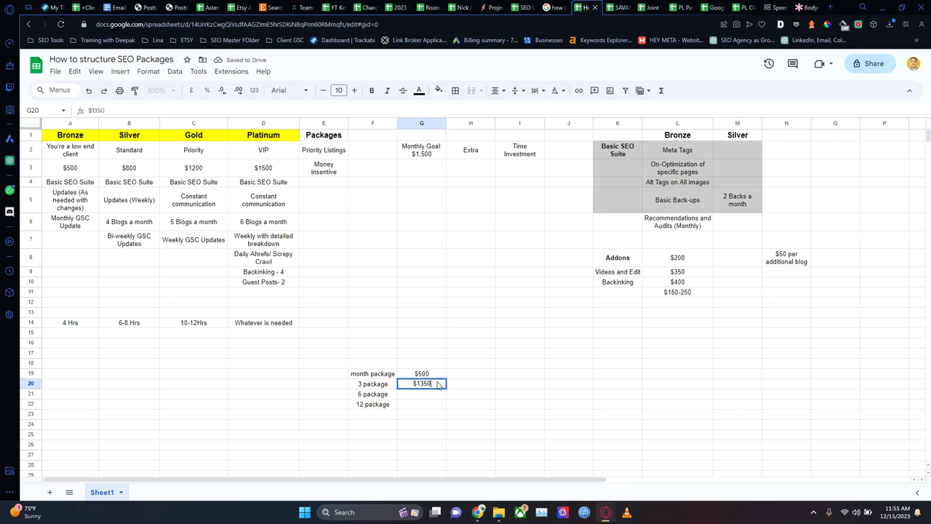
pyautogui.press('Return')
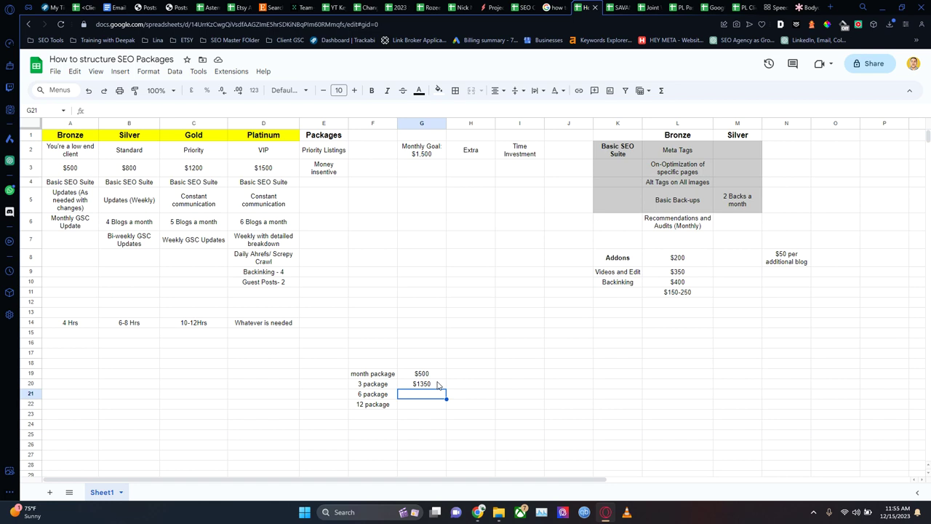
# - Enter the prices $3200 in G21 for the 6 package and $5000 in G22 for the 12 package
pyautogui.write('$3200')
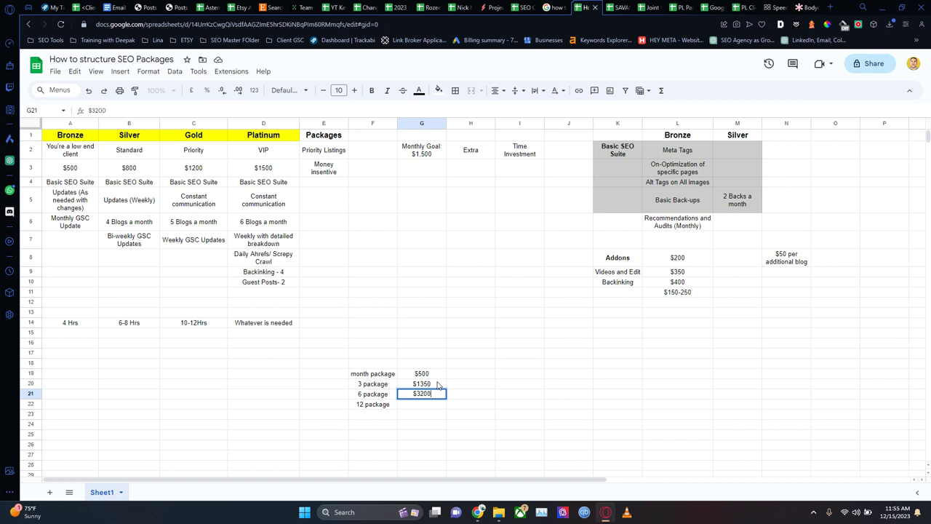
pyautogui.press('Return')
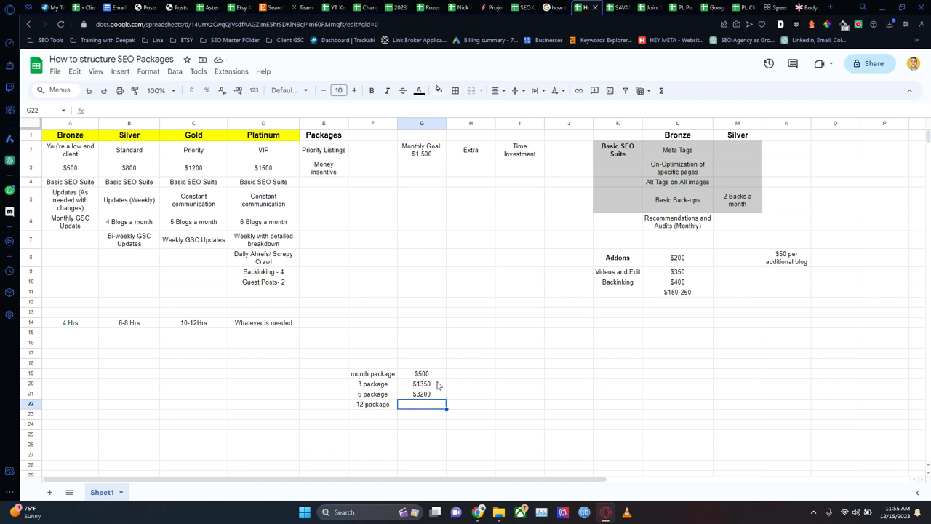
pyautogui.write('$5000')
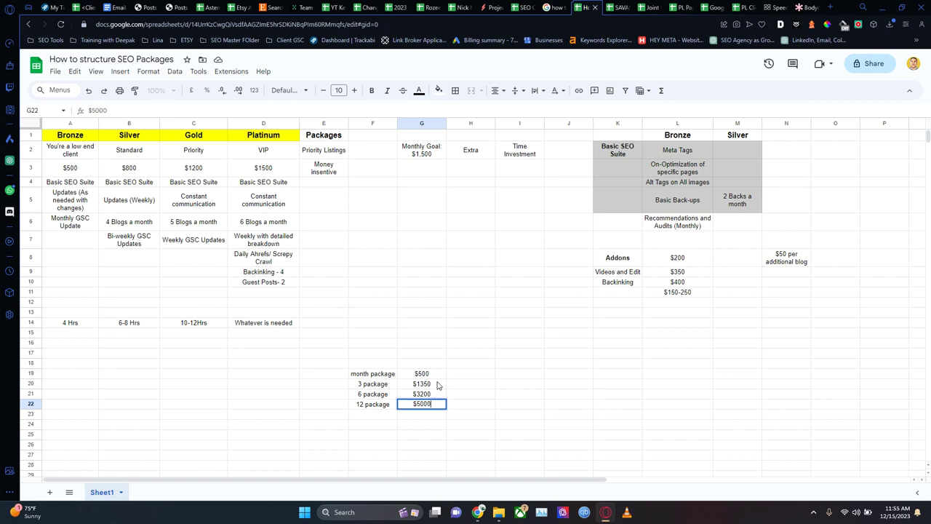
pyautogui.press('Return')
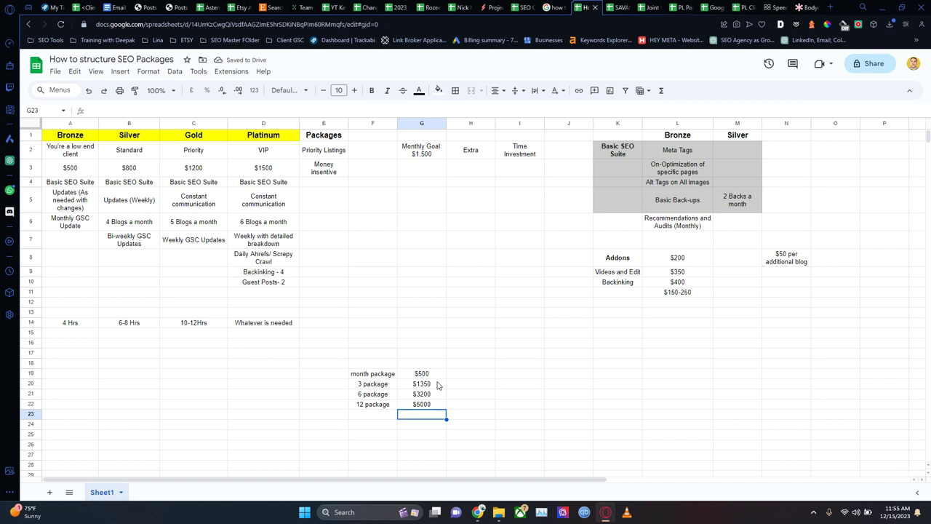
pyautogui.click(425, 354)
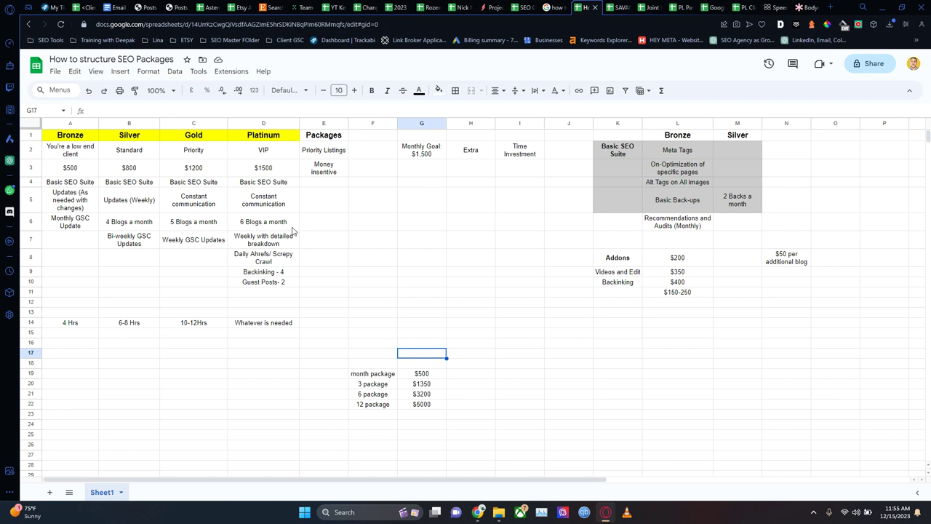
# - Enter the value -5000 in H19 beside the month package price
pyautogui.click(273, 175)
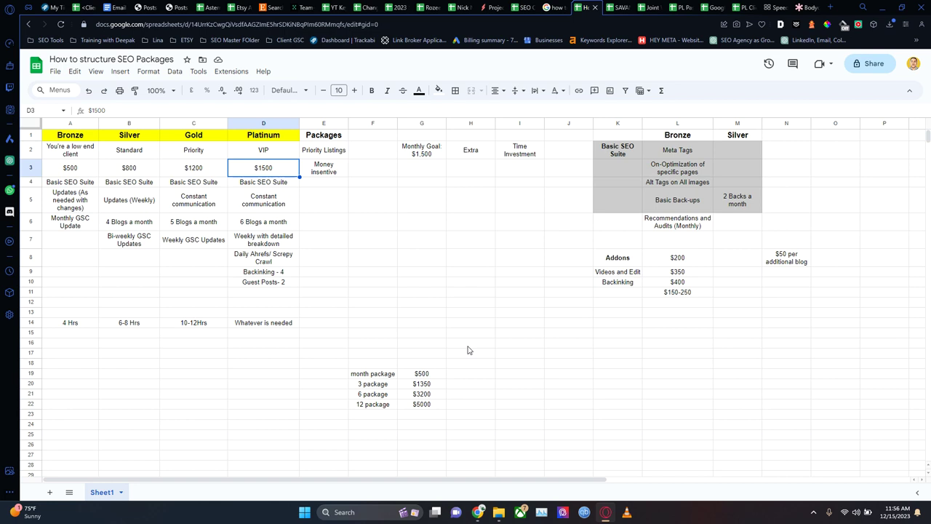
pyautogui.click(72, 169)
pyautogui.hotkey('ctrl', 'c')
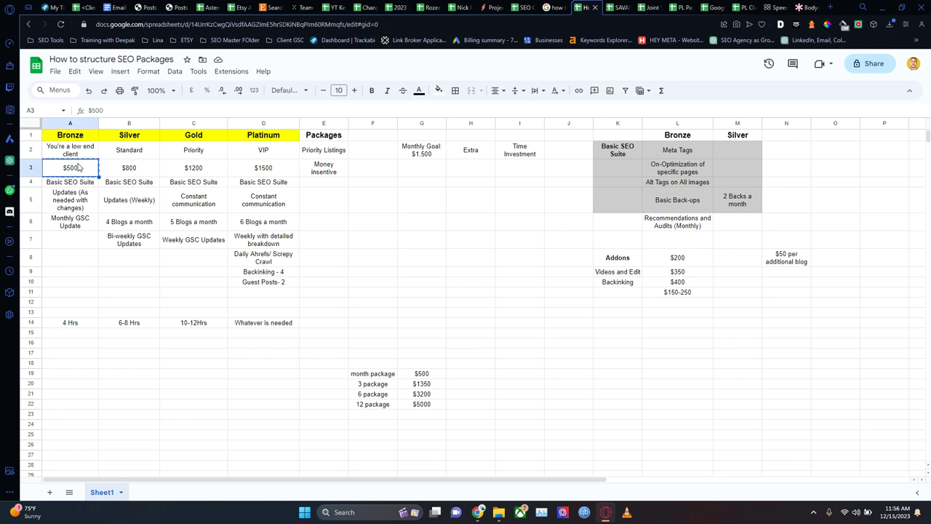
pyautogui.click(471, 373)
pyautogui.write('-')
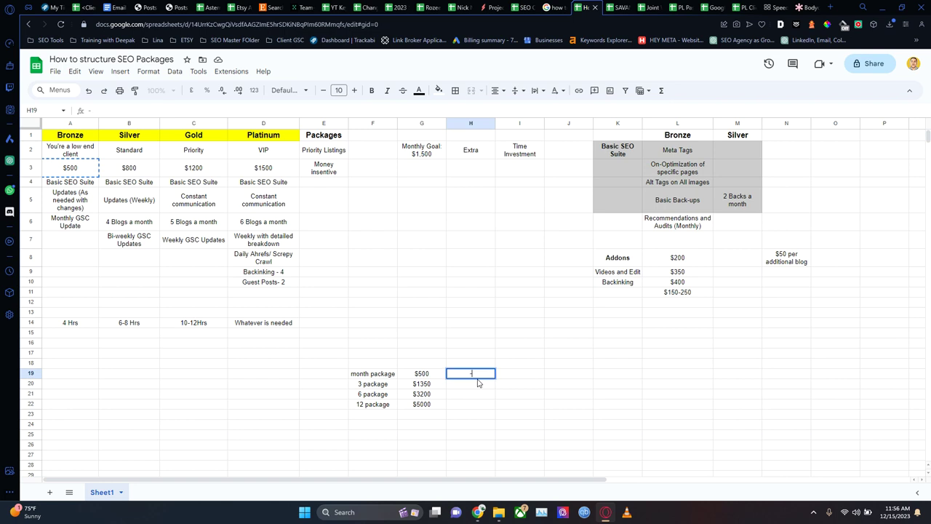
pyautogui.write('5000')
pyautogui.press('Left')
pyautogui.press('Left')
pyautogui.press('Left')
pyautogui.press('Right')
pyautogui.press('Right')
pyautogui.press('Right')
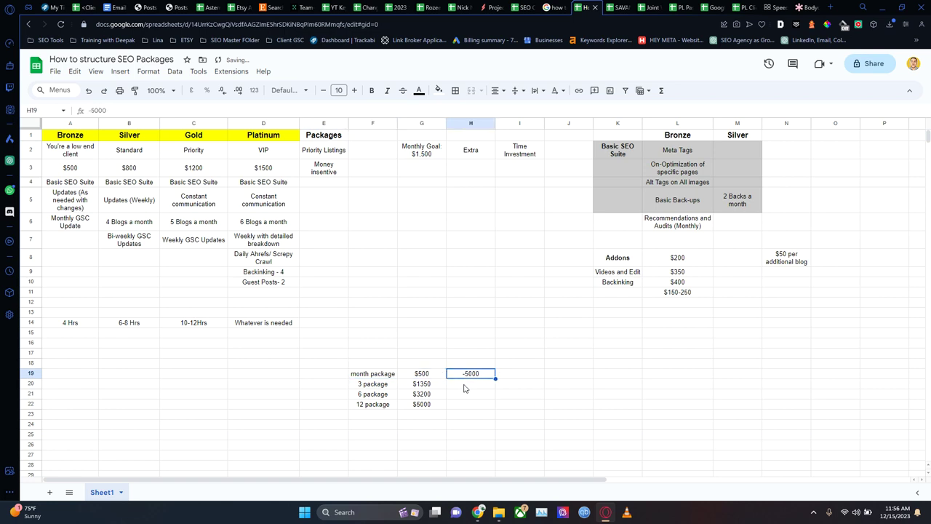
pyautogui.click(431, 350)
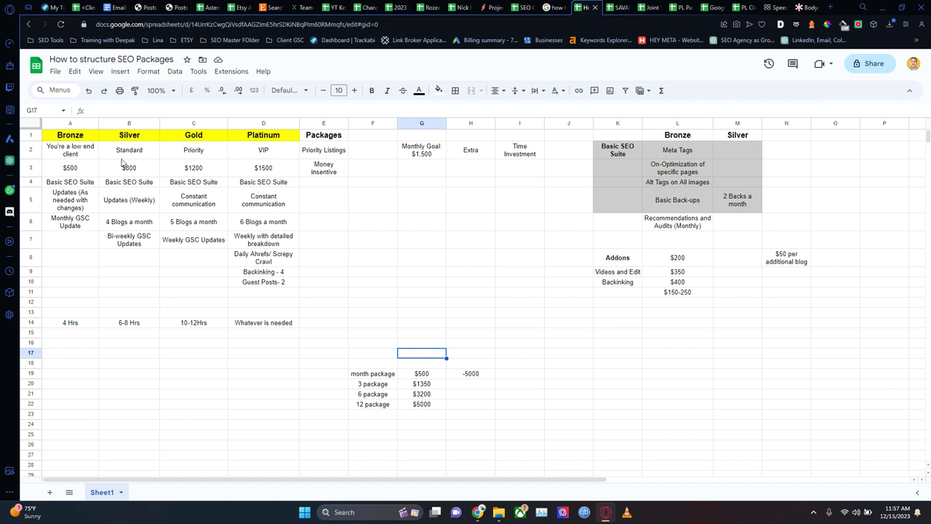
# - Review the prices and services listed for the Bronze to Platinum tiers in rows 3 to 10, including the Platinum services
pyautogui.moveTo(90, 167); pyautogui.dragTo(262, 172)
pyautogui.click(283, 272)
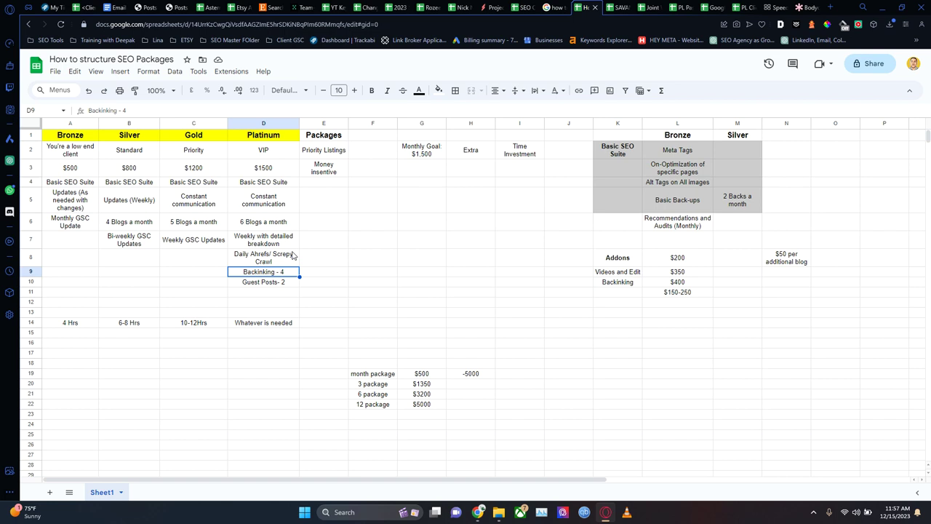
pyautogui.moveTo(269, 181); pyautogui.dragTo(273, 284)
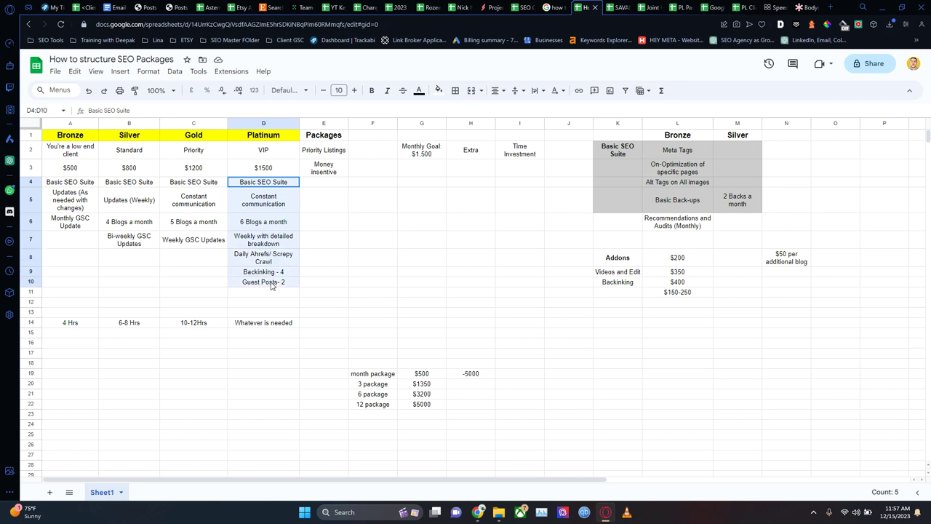
pyautogui.click(356, 233)
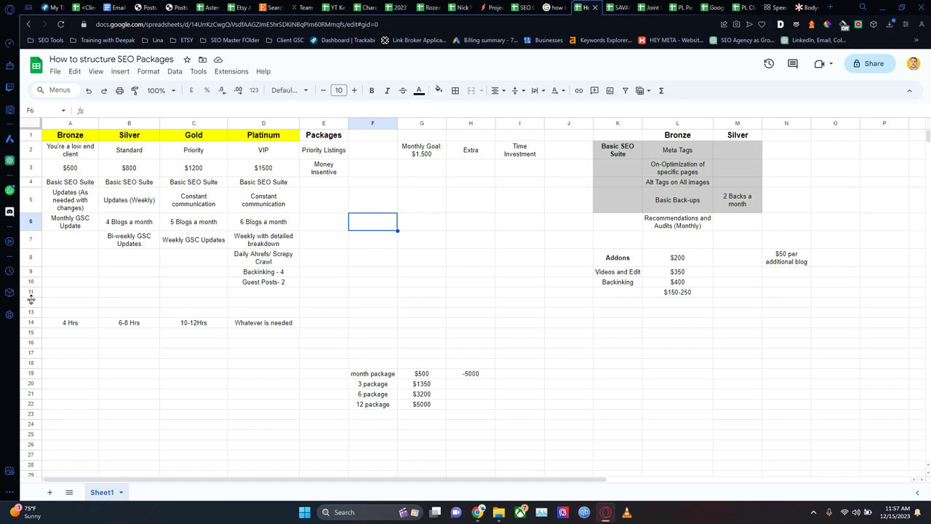
pyautogui.moveTo(75, 173); pyautogui.dragTo(258, 274)
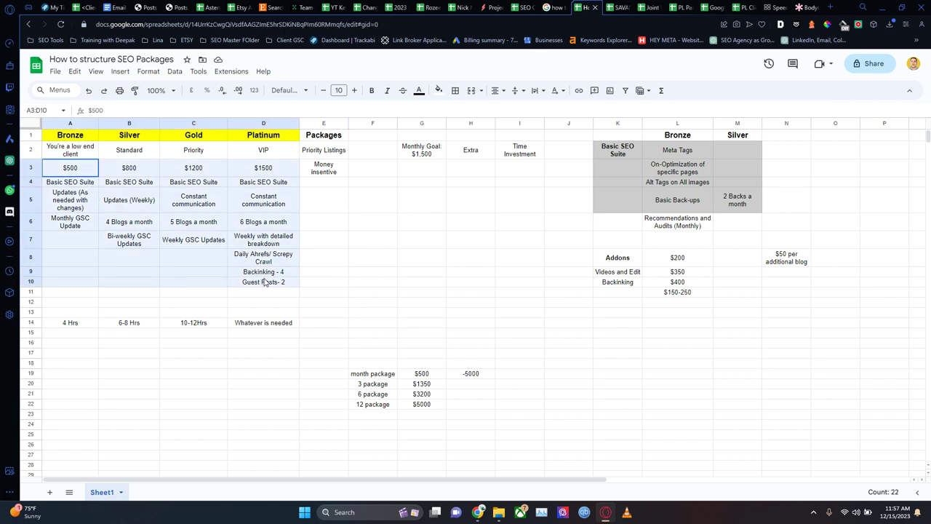
pyautogui.click(290, 263)
pyautogui.click(338, 261)
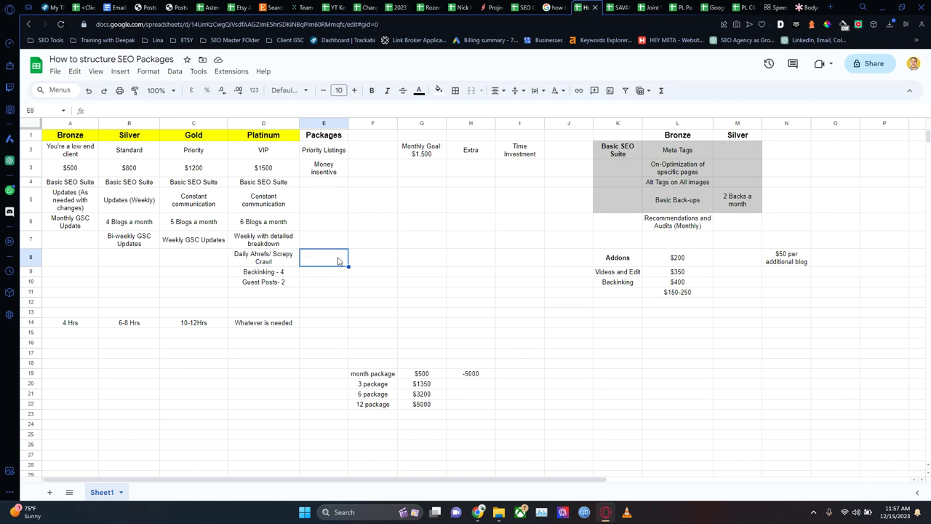